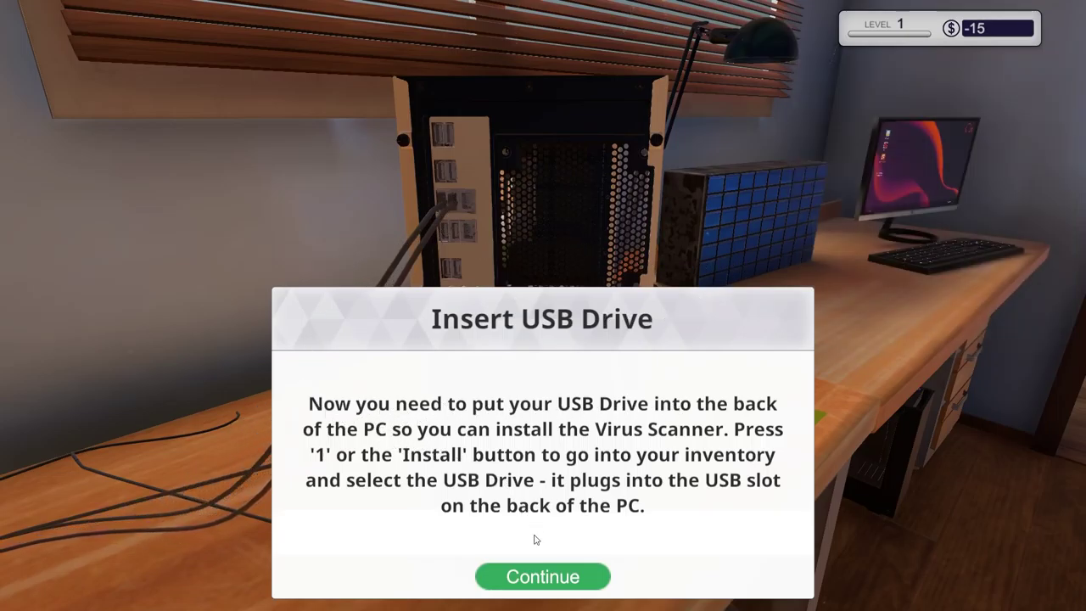
Step: Dismiss the USB drive instructions so the Virus Scan PC shows Ready to boot
left_click(543, 587)
Step: Orbit around the customer's case to inspect its sides, rear ports and interior
mouse_move(543, 509)
left_mouse_down()
mouse_move(573, 452)
mouse_move(425, 424)
left_mouse_up()
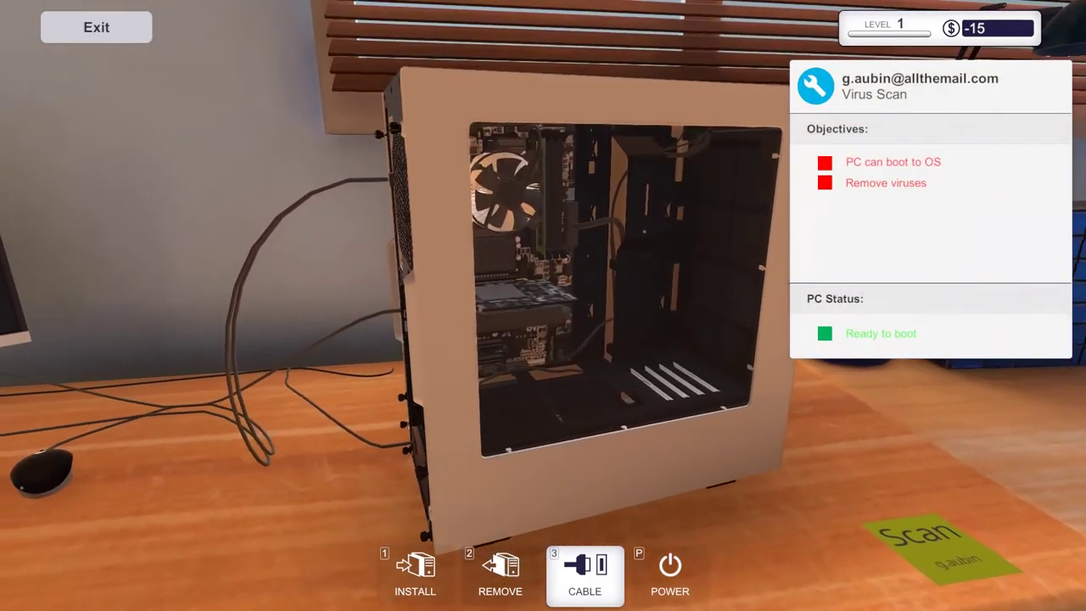
left_click_drag(424, 424, 543, 424)
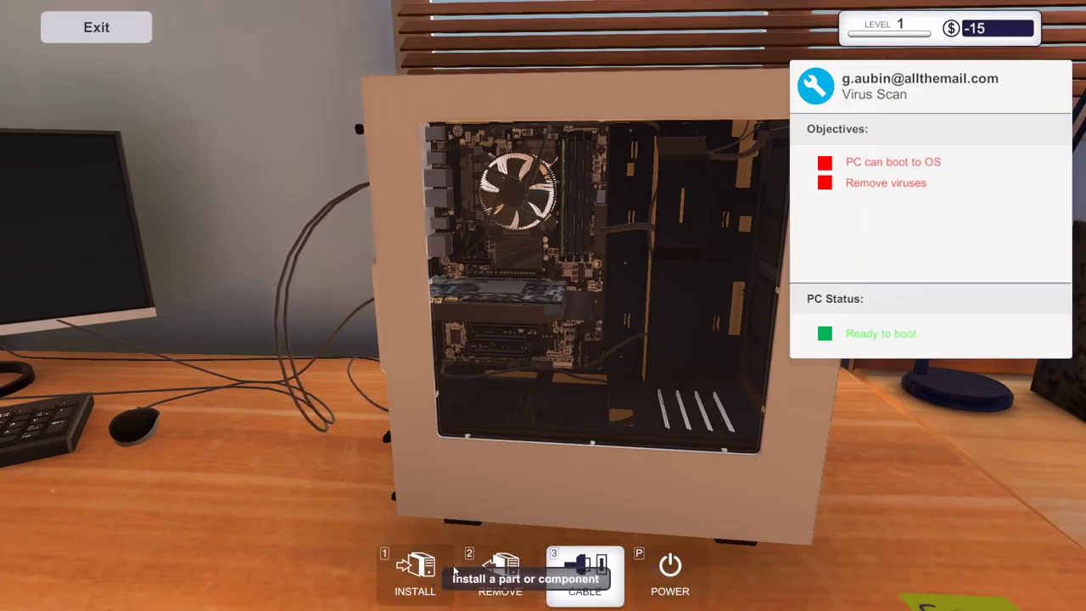
left_click_drag(509, 382, 425, 381)
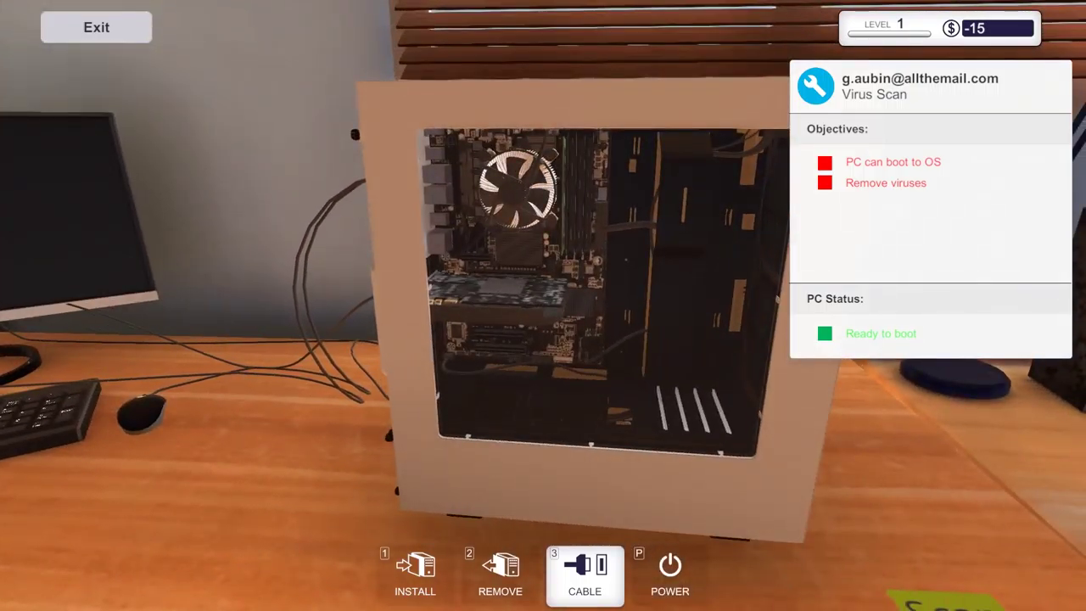
left_click_drag(543, 339, 373, 174)
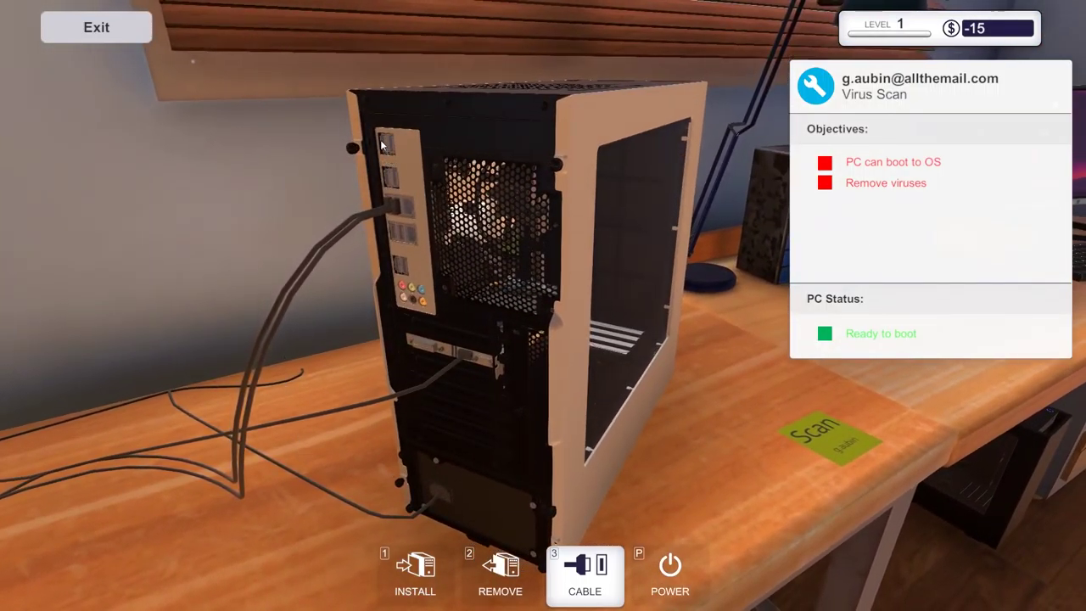
left_click_drag(679, 340, 424, 339)
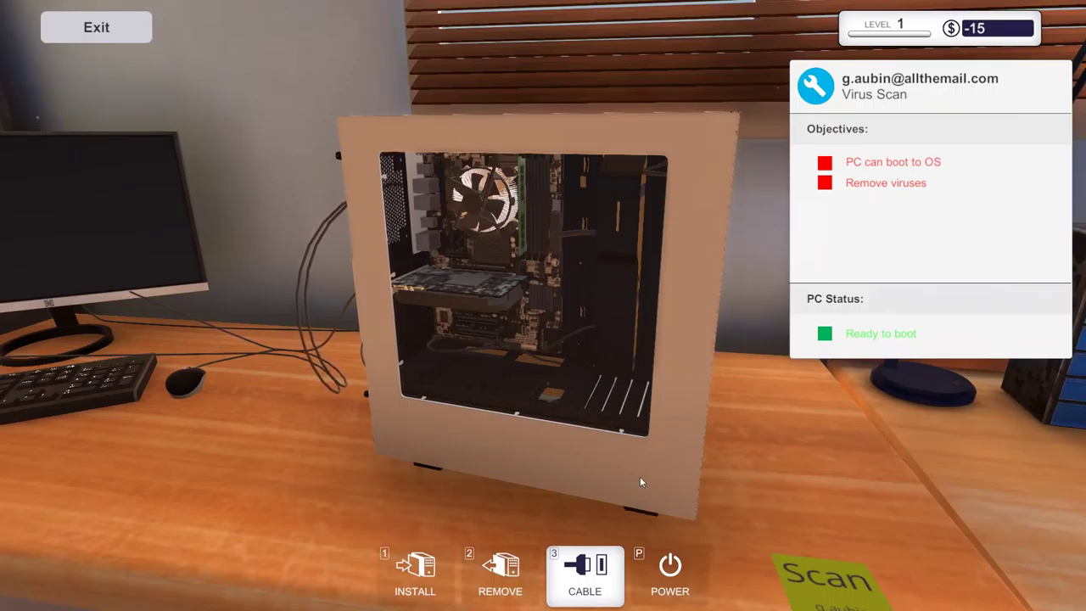
left_click_drag(640, 476, 382, 382)
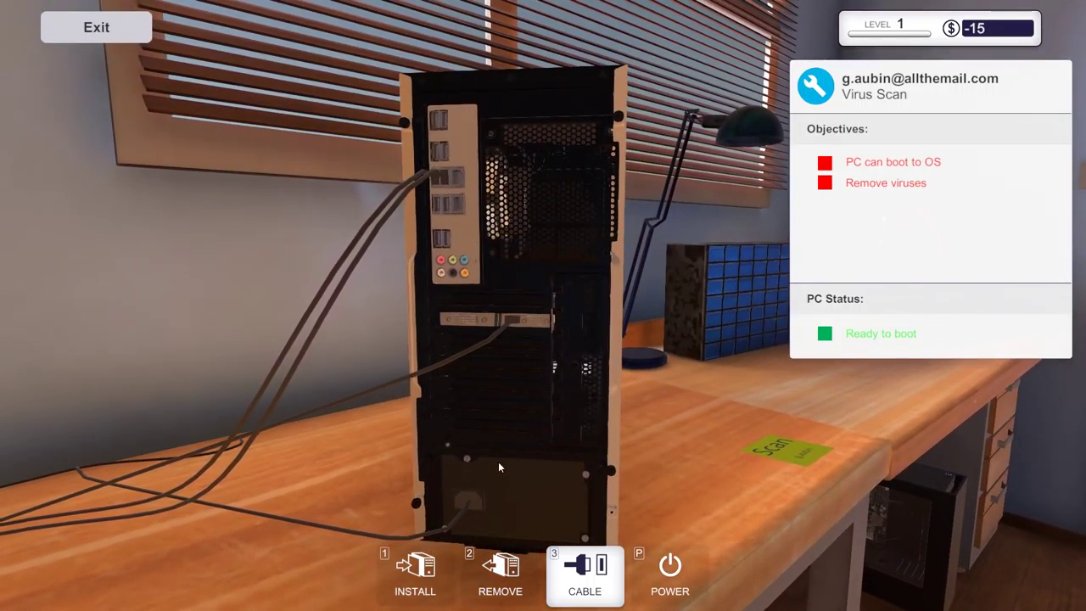
left_click_drag(678, 339, 424, 339)
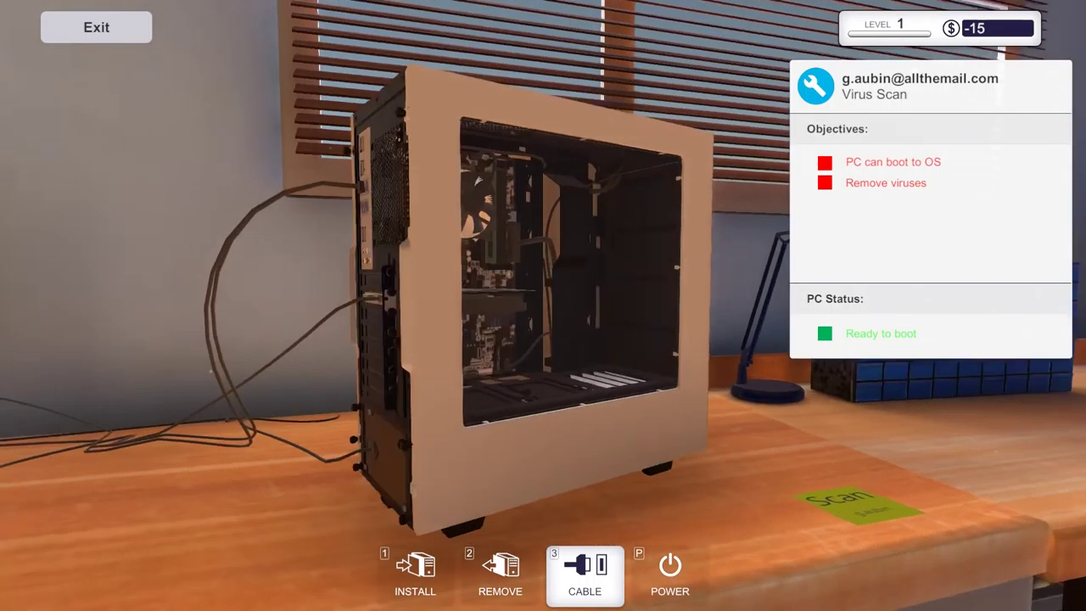
left_click_drag(679, 339, 255, 339)
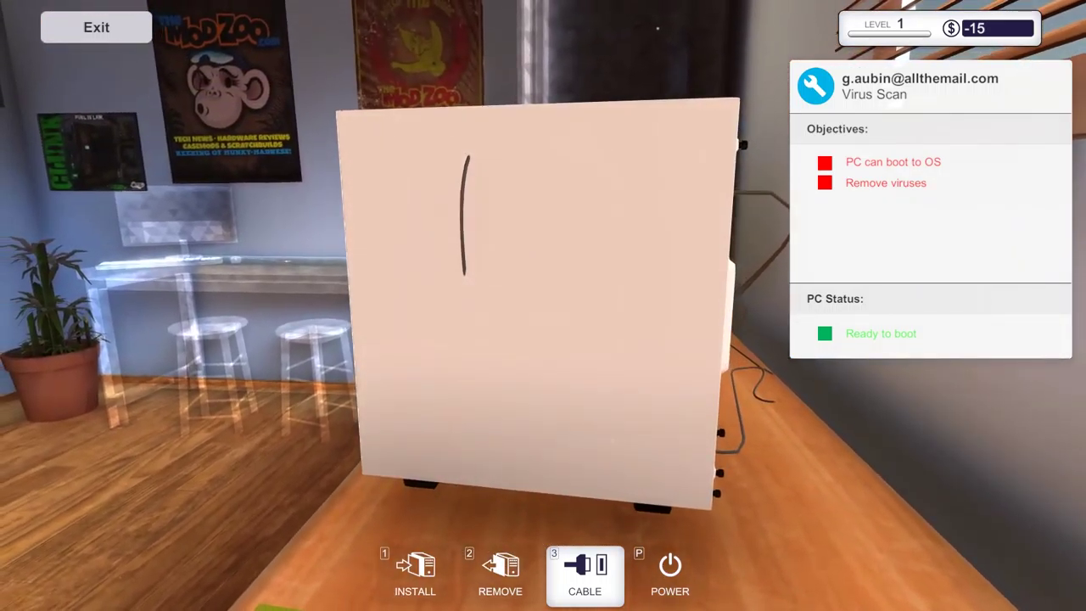
left_click_drag(679, 340, 255, 340)
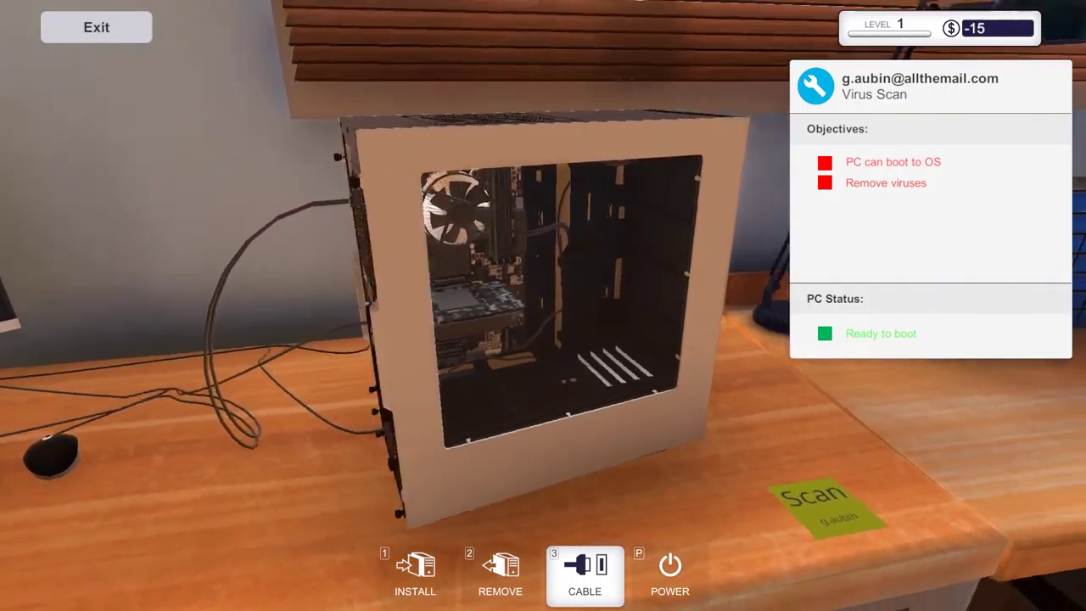
left_click_drag(679, 339, 255, 339)
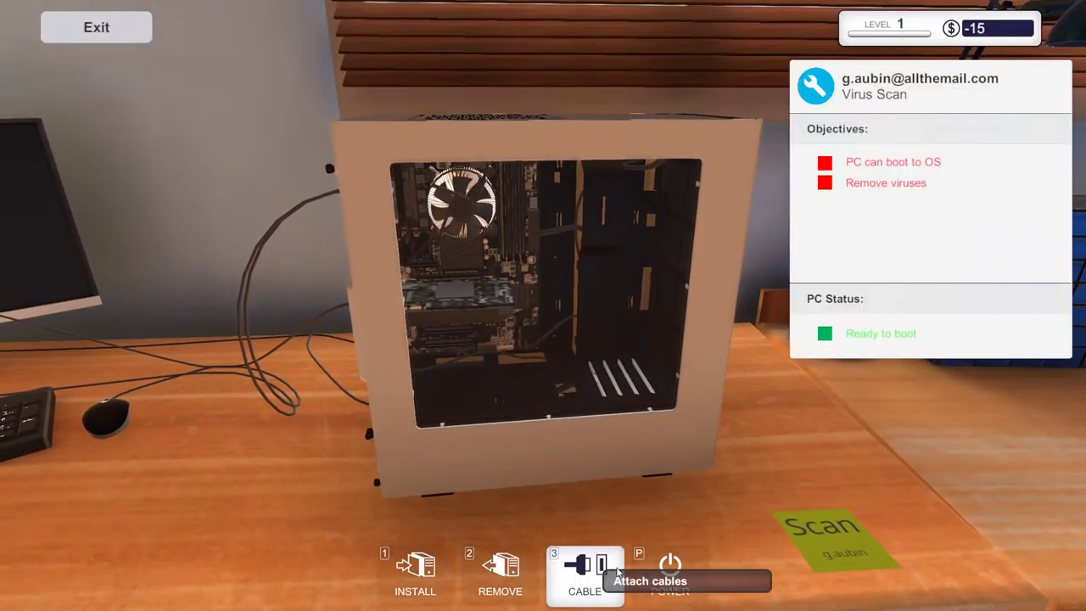
Step: Power on the customer's PC, watch it boot, and leave the close-up view
mouse_move(594, 382)
left_mouse_down()
mouse_move(609, 465)
mouse_move(380, 208)
mouse_move(616, 509)
left_mouse_up()
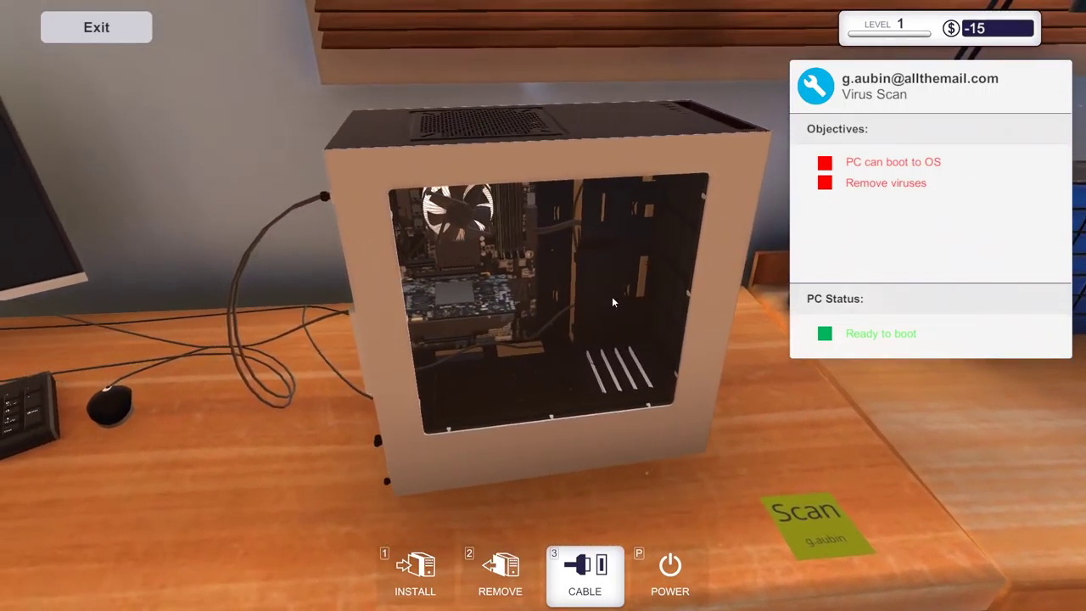
left_click(670, 574)
scroll(660, 455, "down", 3)
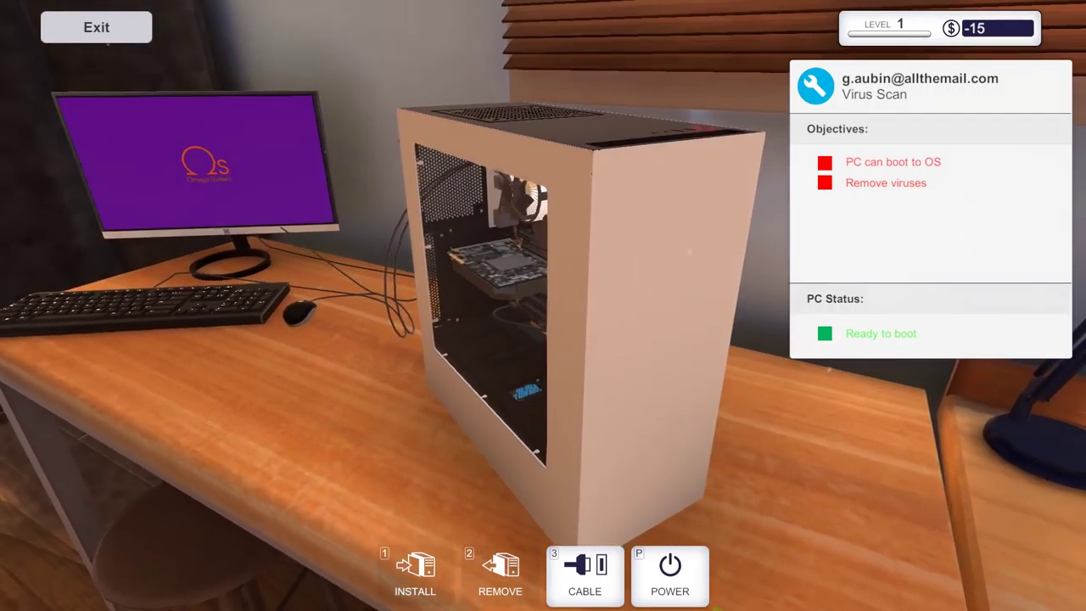
mouse_move(660, 455)
left_mouse_down()
mouse_move(380, 465)
mouse_move(204, 391)
left_mouse_up()
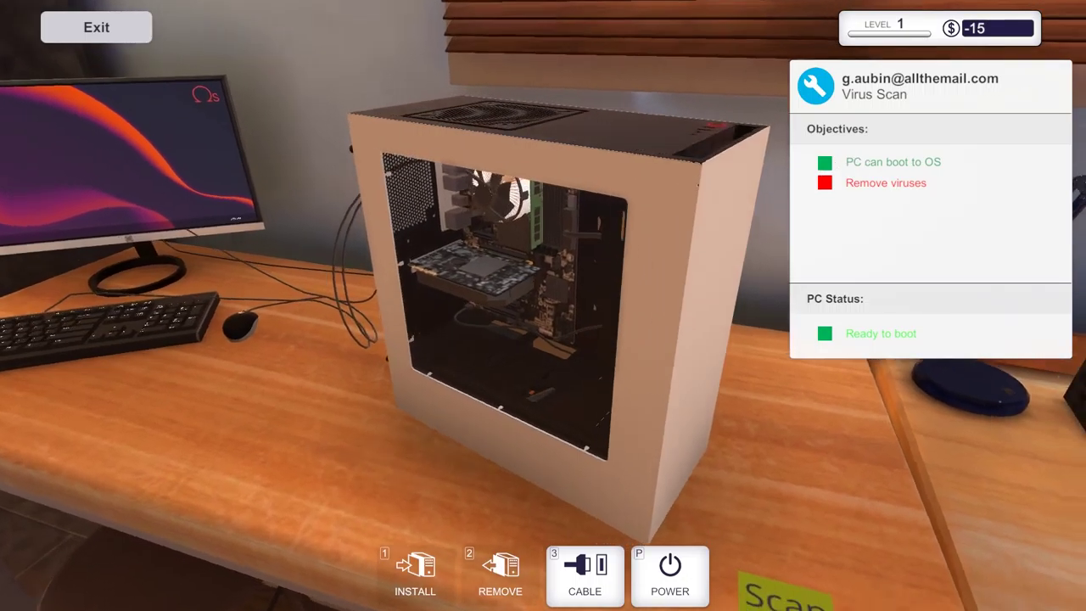
left_click_drag(374, 219, 169, 213)
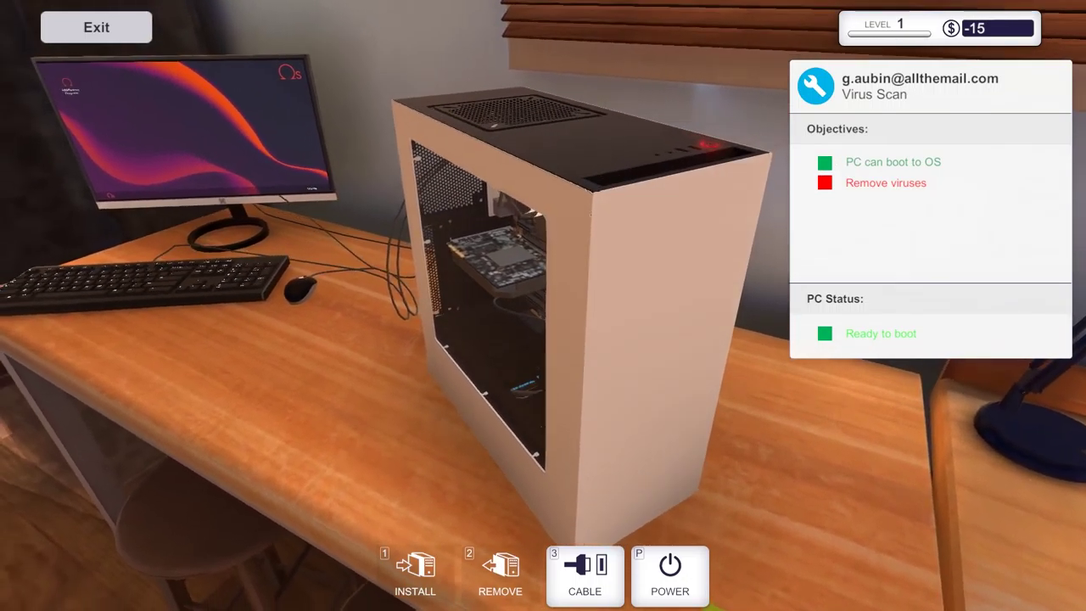
mouse_move(339, 255)
left_mouse_down()
mouse_move(255, 255)
mouse_move(280, 255)
left_mouse_up()
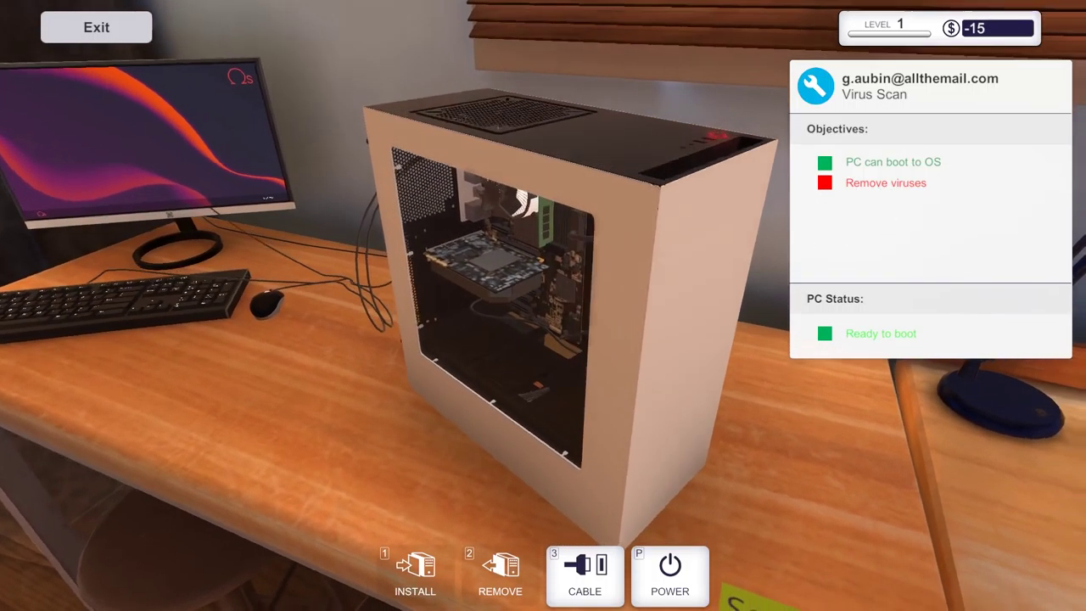
left_click_drag(388, 370, 372, 372)
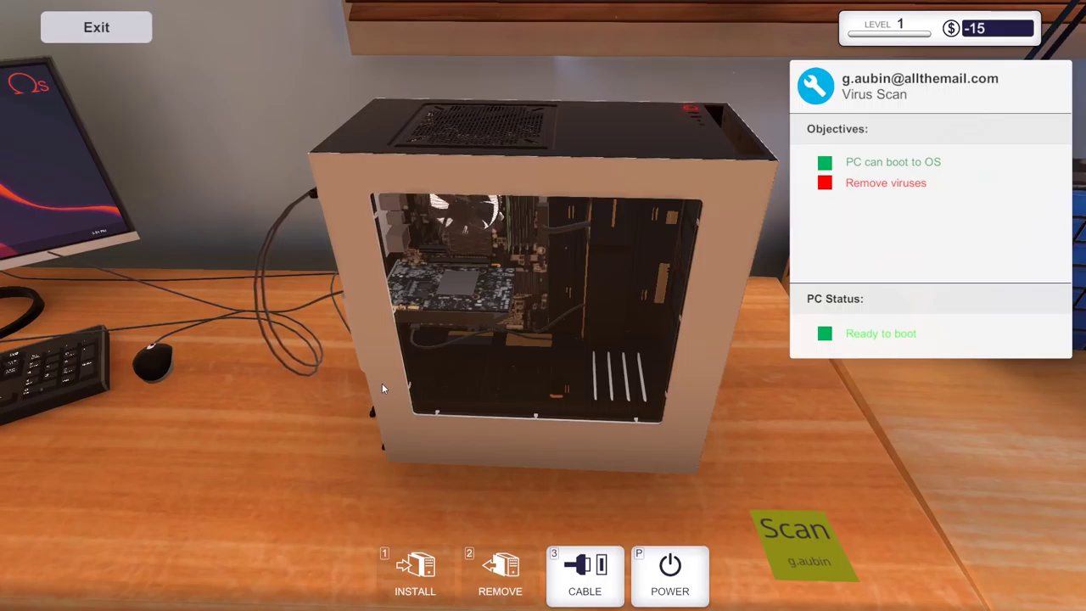
key("Escape")
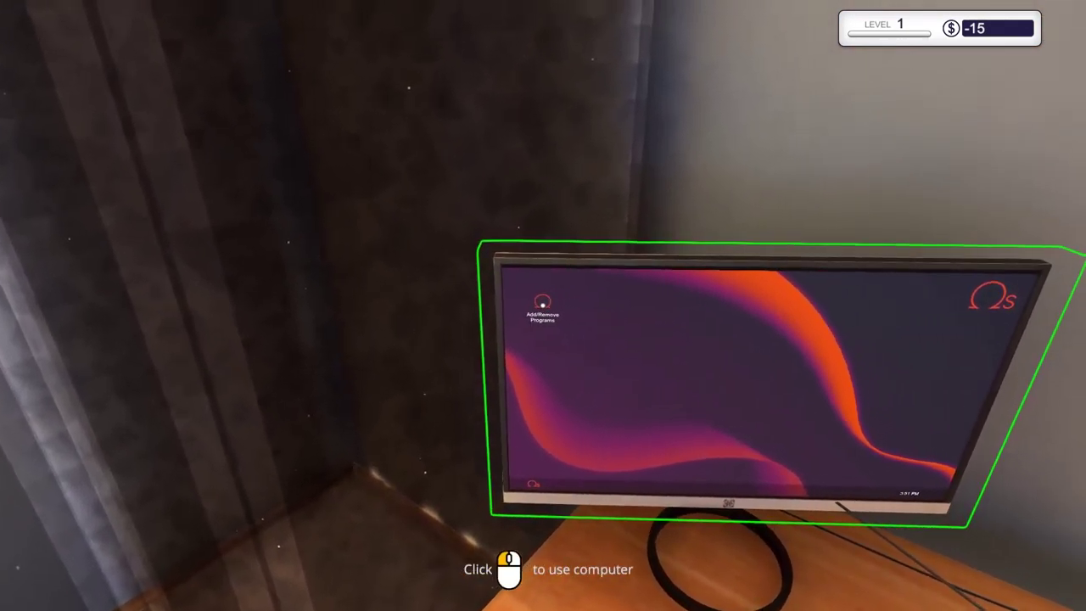
Step: Open Add/Remove Programs on the booted PC, see it needs the USB drive, and exit
left_click(543, 305)
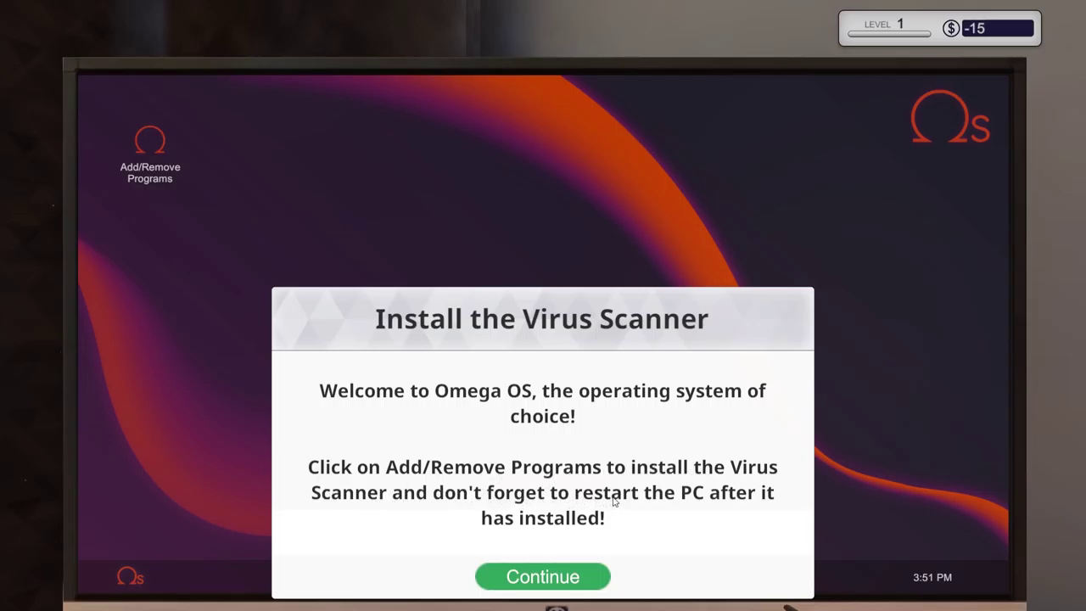
left_click(548, 584)
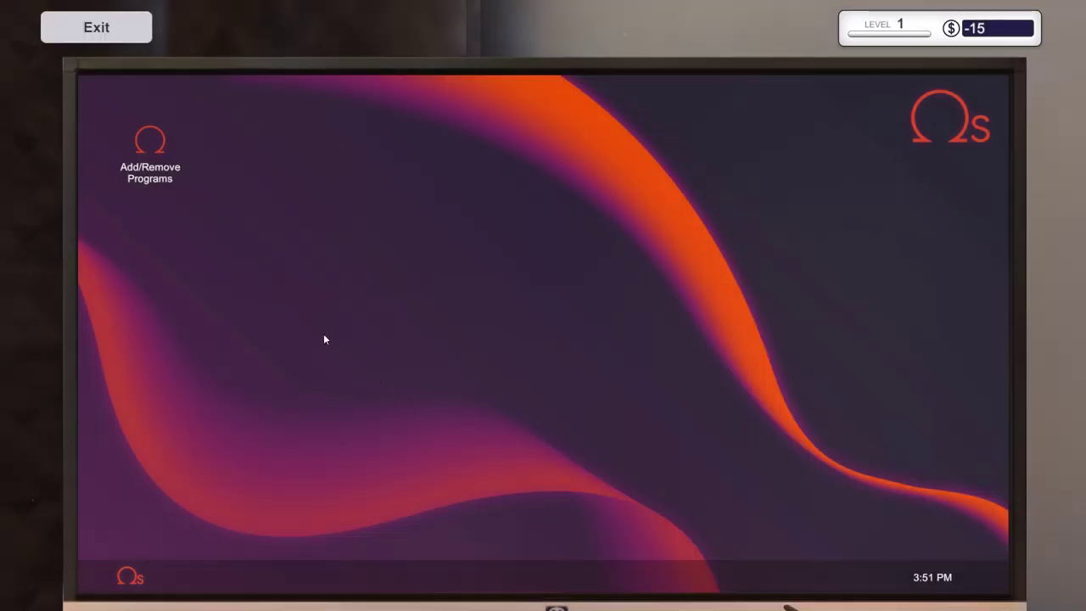
double_click(164, 146)
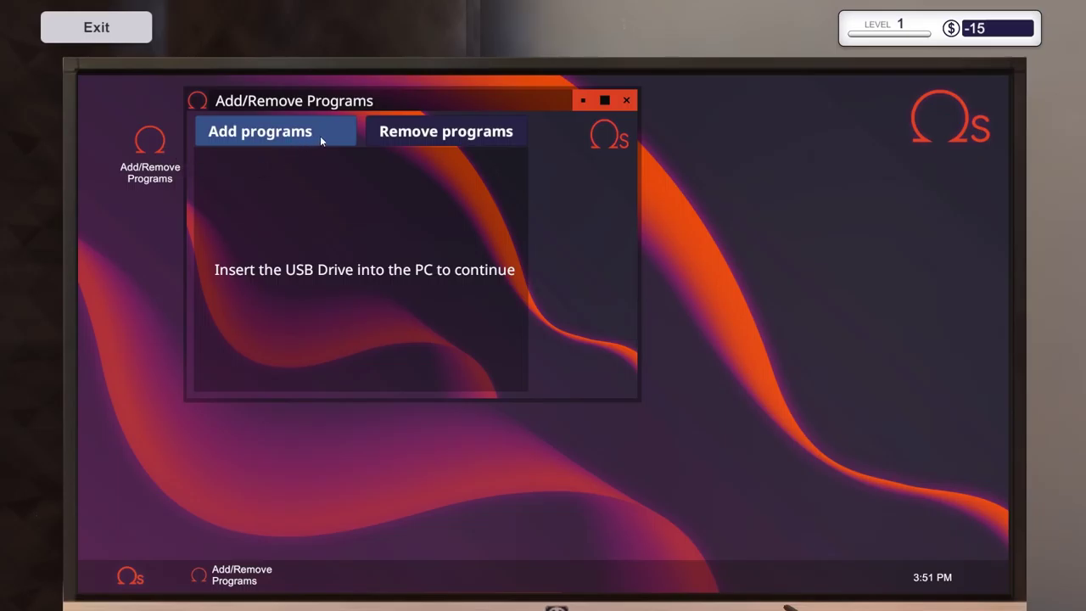
left_click(626, 100)
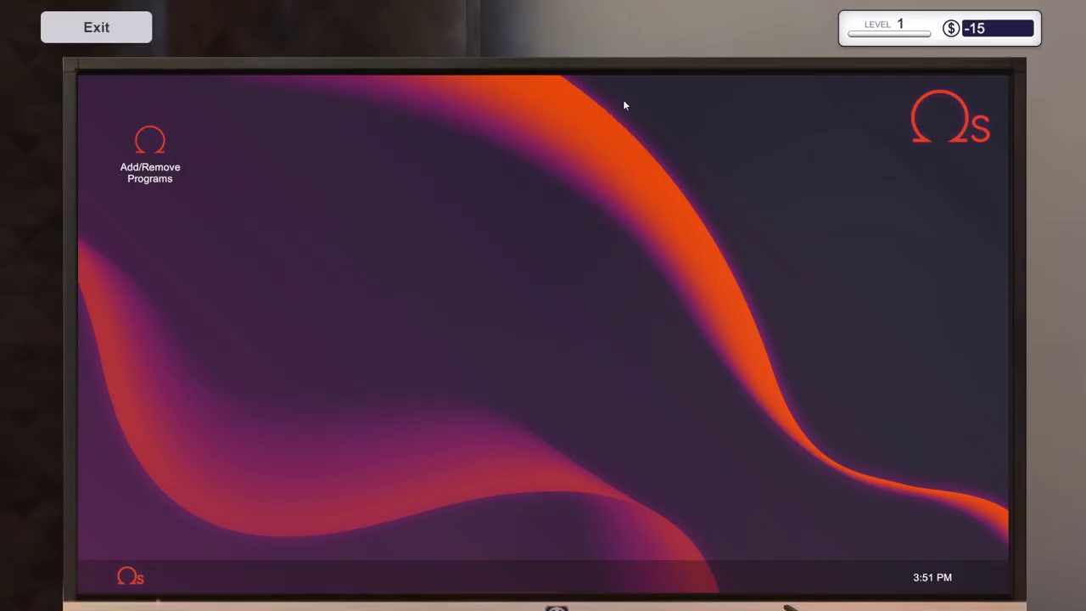
left_click(97, 26)
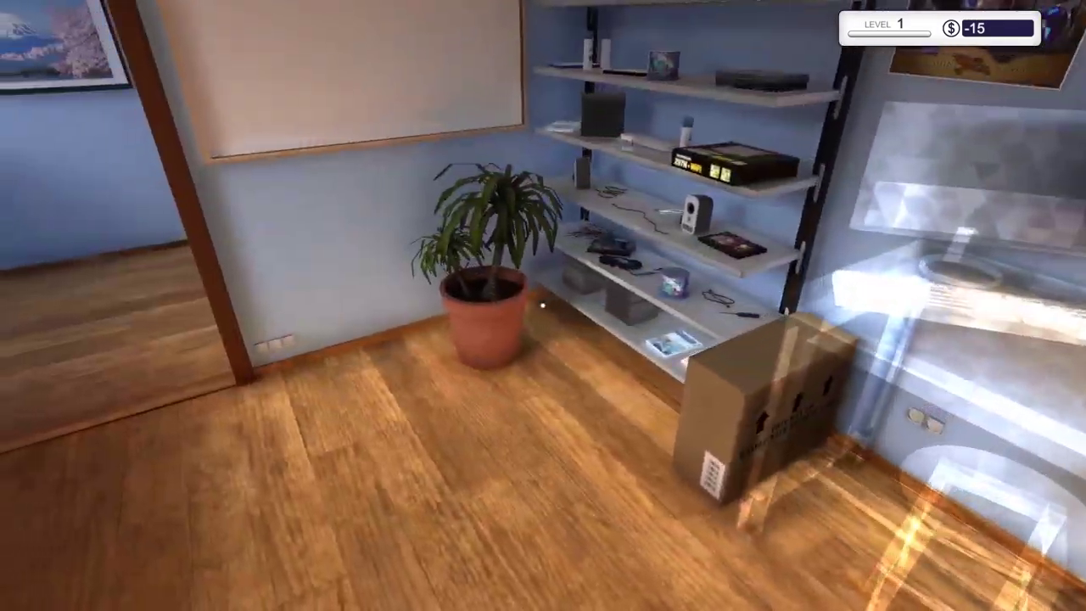
Step: Select the USB Drive from the inventory and orbit to the back of the PC
left_click(832, 476)
left_click(416, 571)
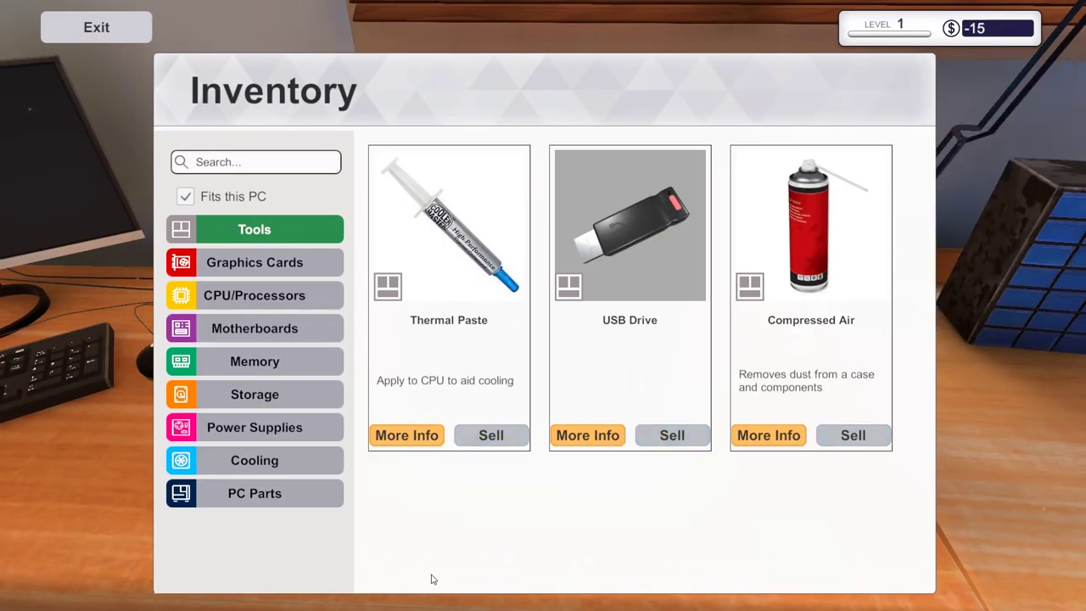
left_click(624, 254)
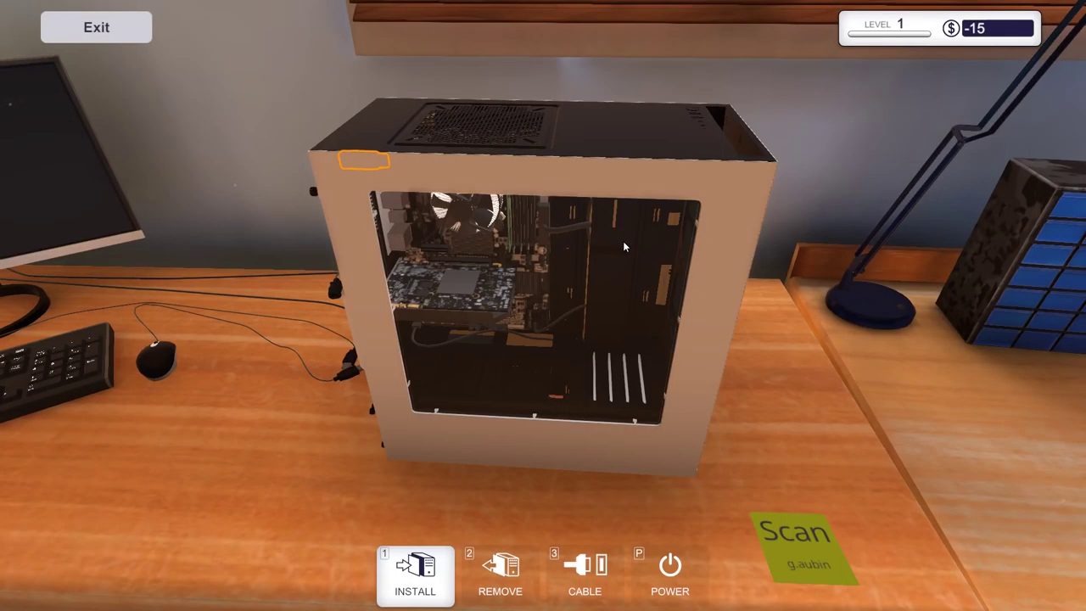
left_click(416, 566)
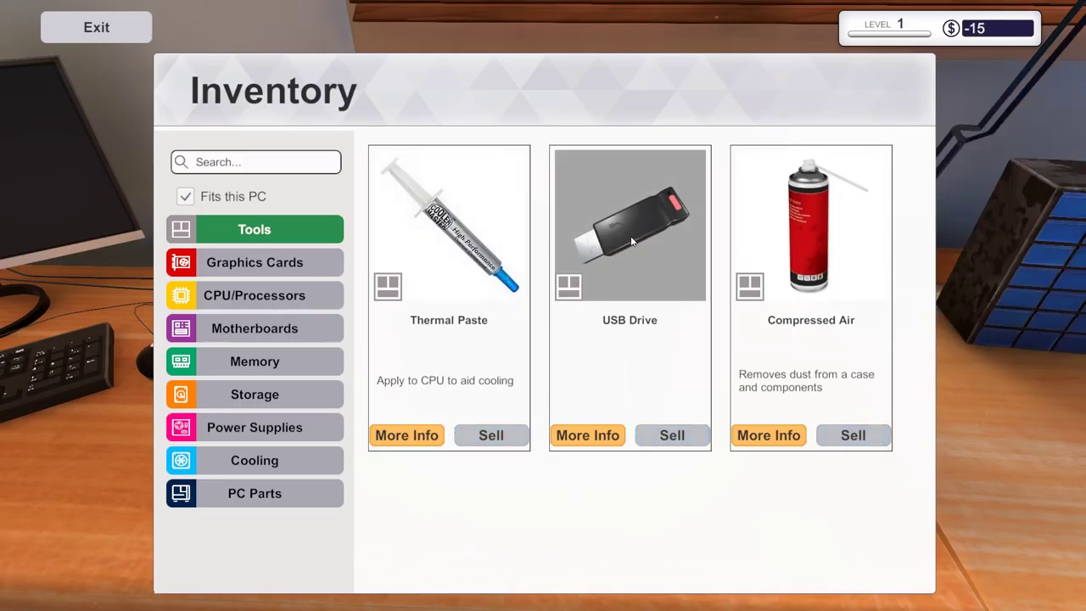
left_click(803, 133)
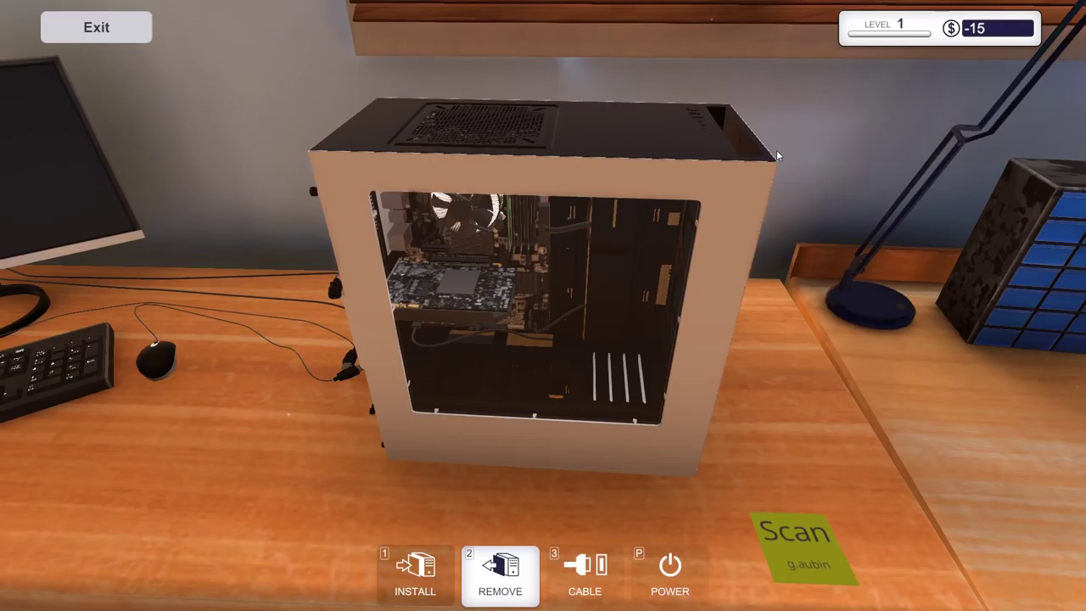
left_click_drag(543, 340, 424, 322)
left_click_drag(543, 340, 526, 340)
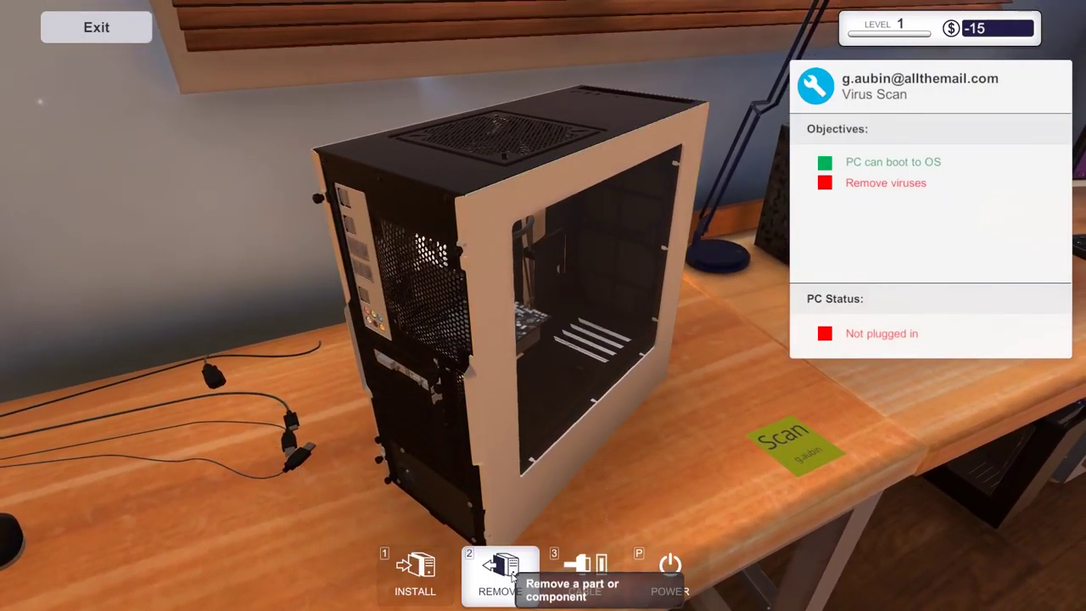
Step: In cable mode, connect the back-panel, display and power supply cables
key("3")
left_click(314, 448)
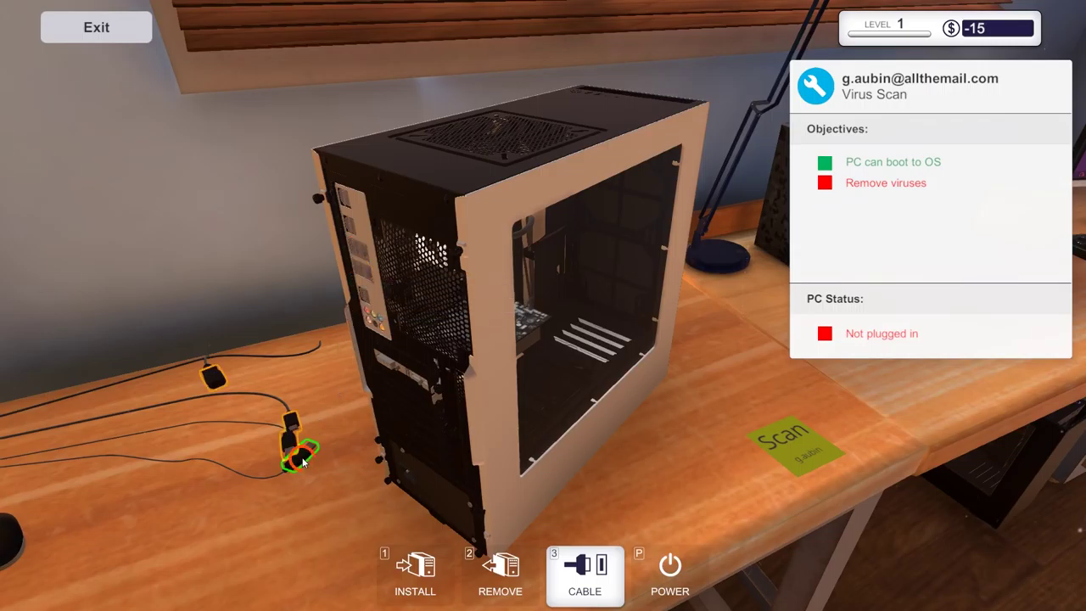
left_click(355, 259)
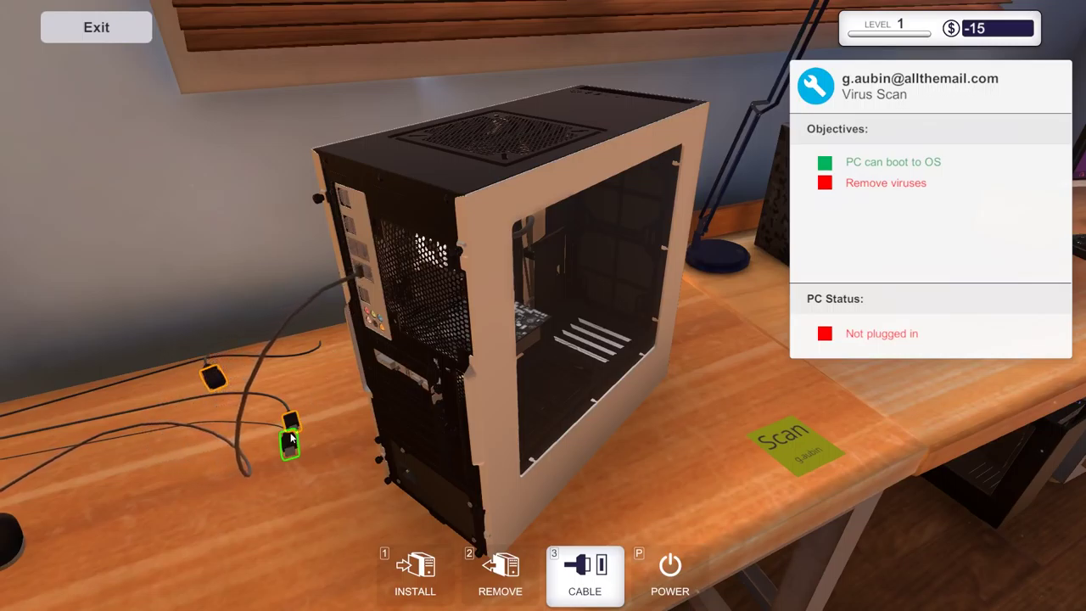
left_click(290, 437)
left_click(354, 250)
left_click(291, 420)
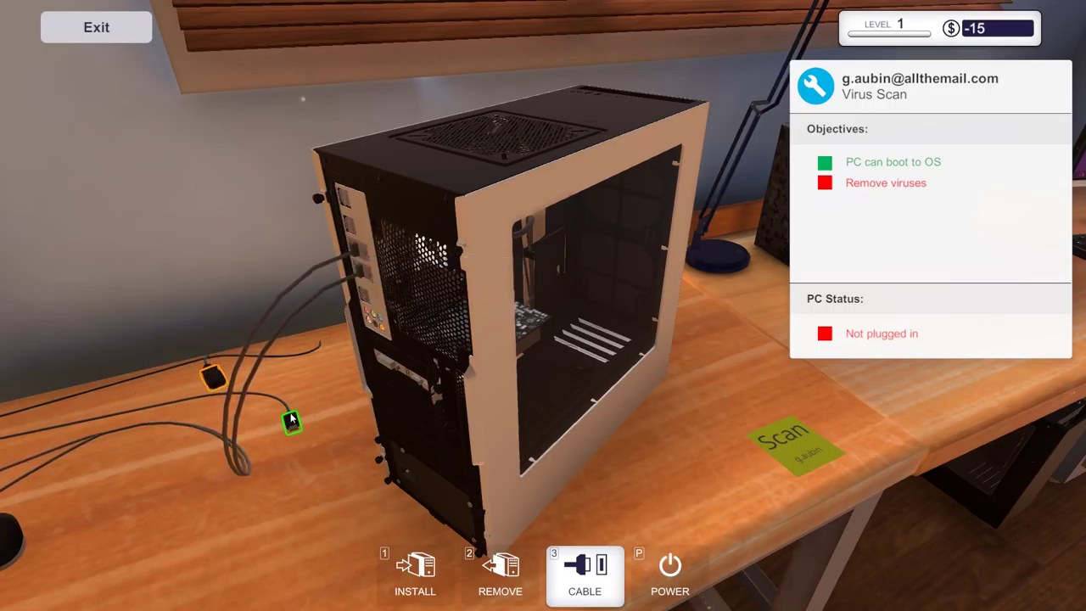
left_click(414, 377)
left_click(212, 379)
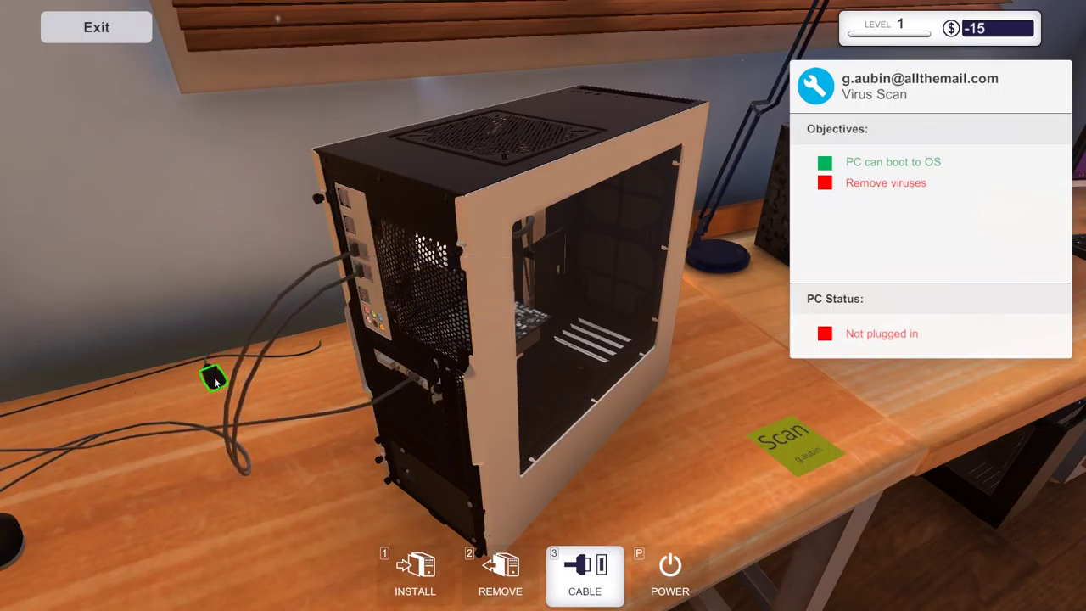
left_click(412, 470)
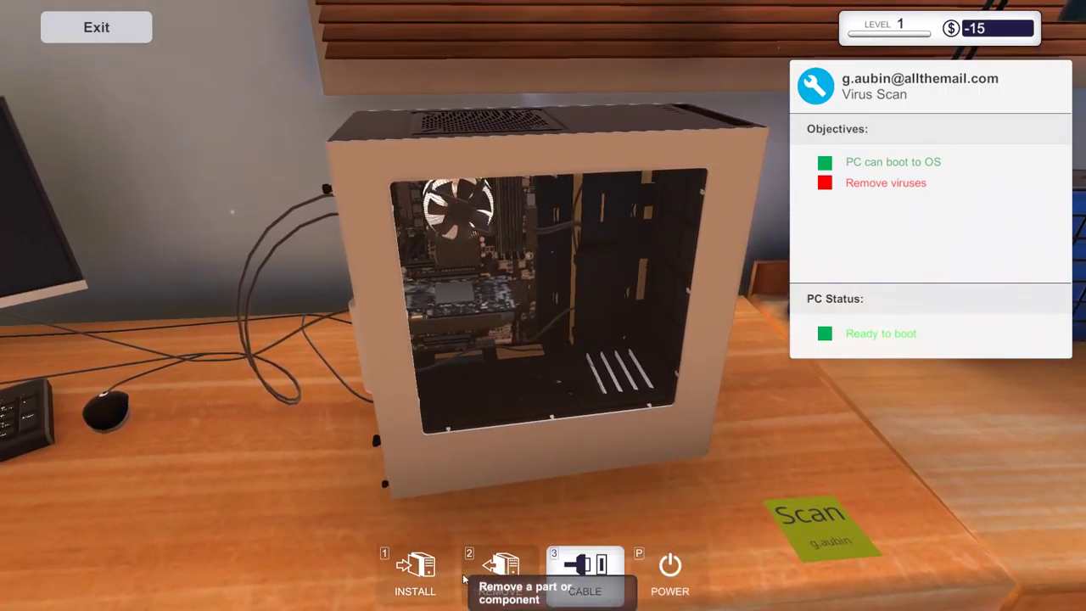
Step: Plug the USB Drive from Tools into the PC and switch it on
left_click(415, 573)
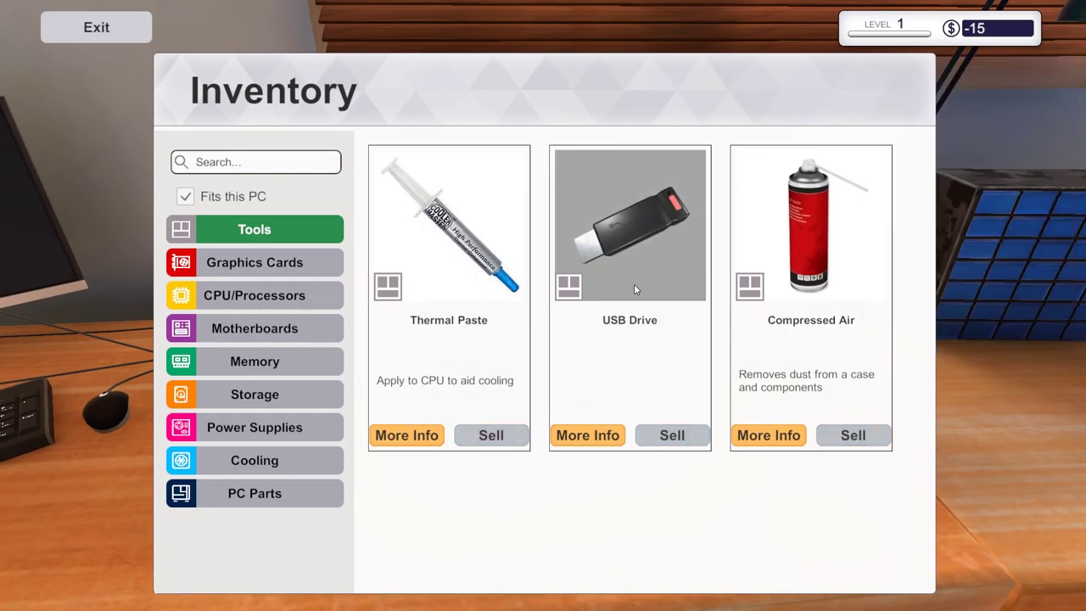
left_click(624, 237)
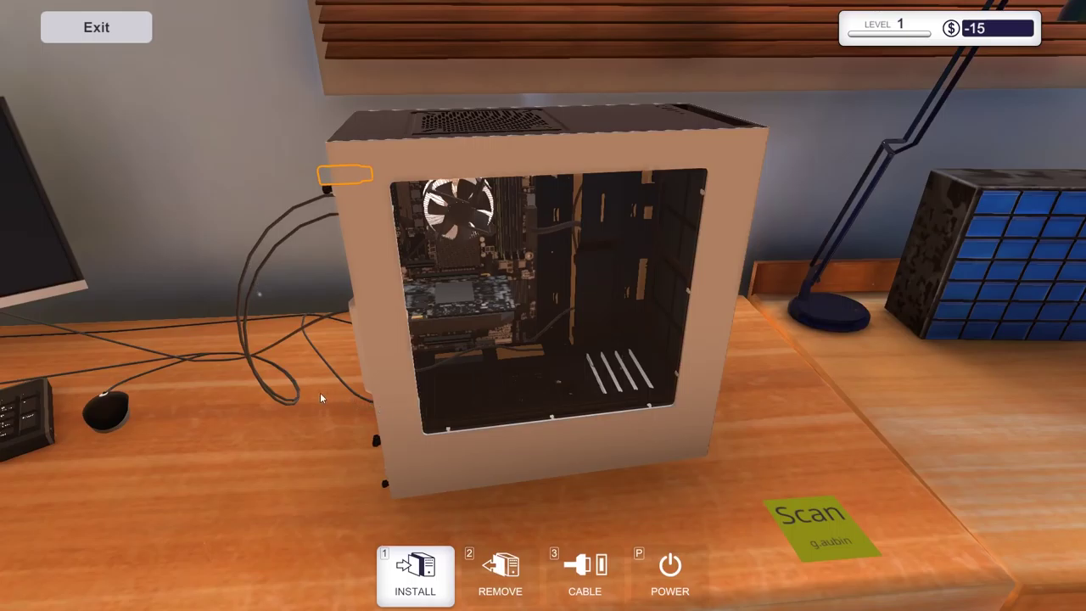
left_click(329, 189)
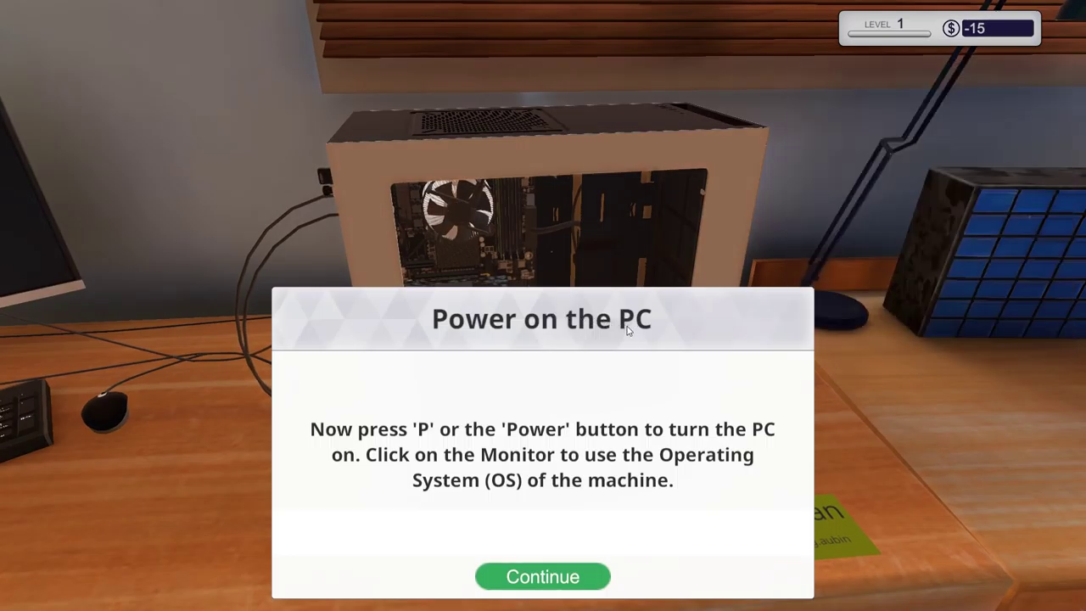
left_click(568, 575)
left_click(670, 564)
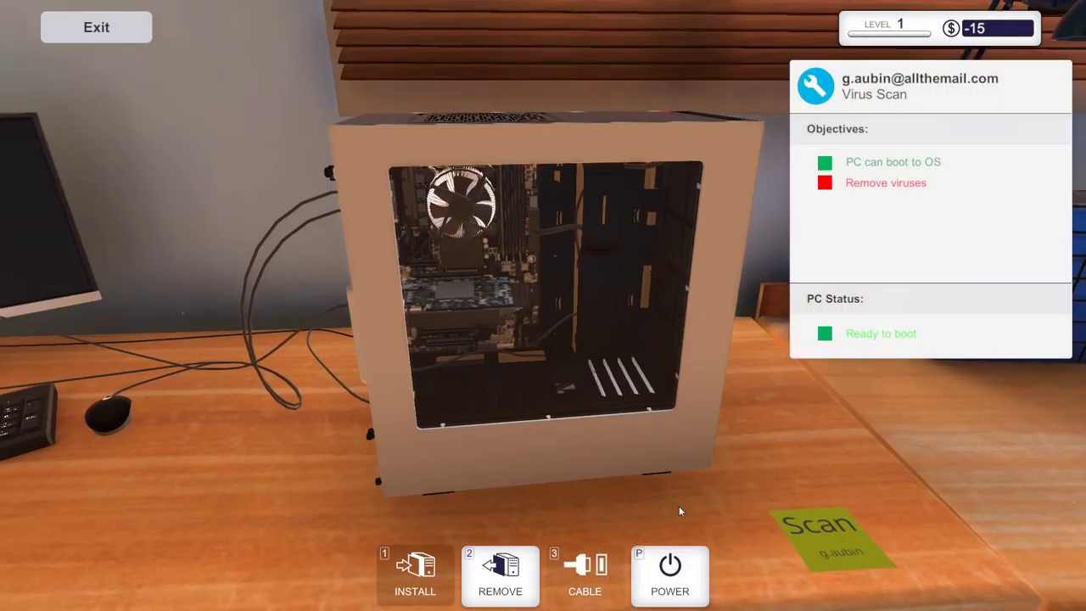
Step: Add Virus Scanner through Add/Remove Programs, confirm the restart, and leave the screen
key("Escape")
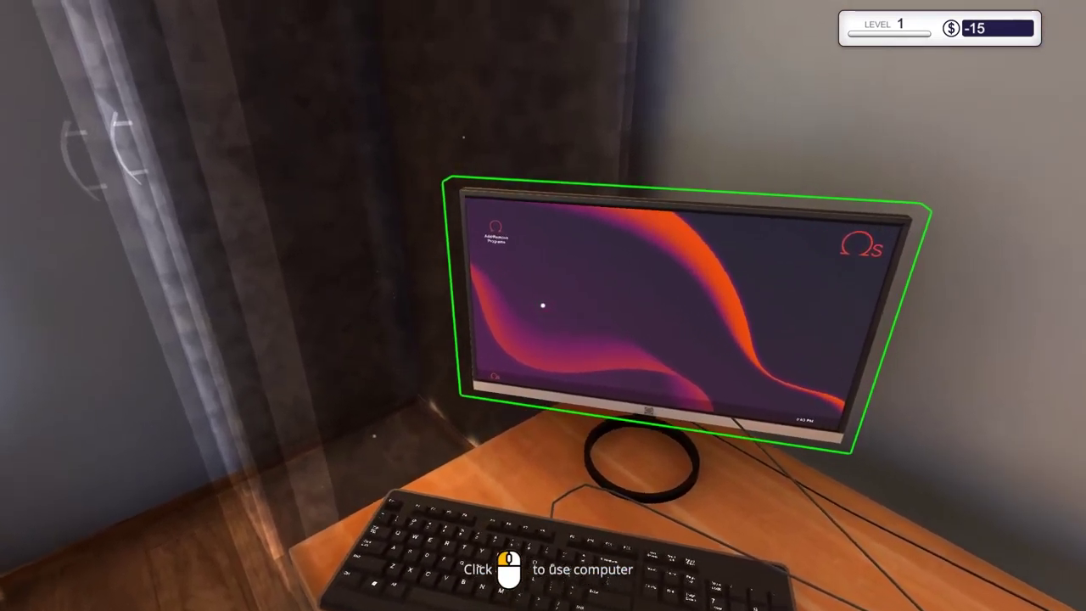
left_click(543, 306)
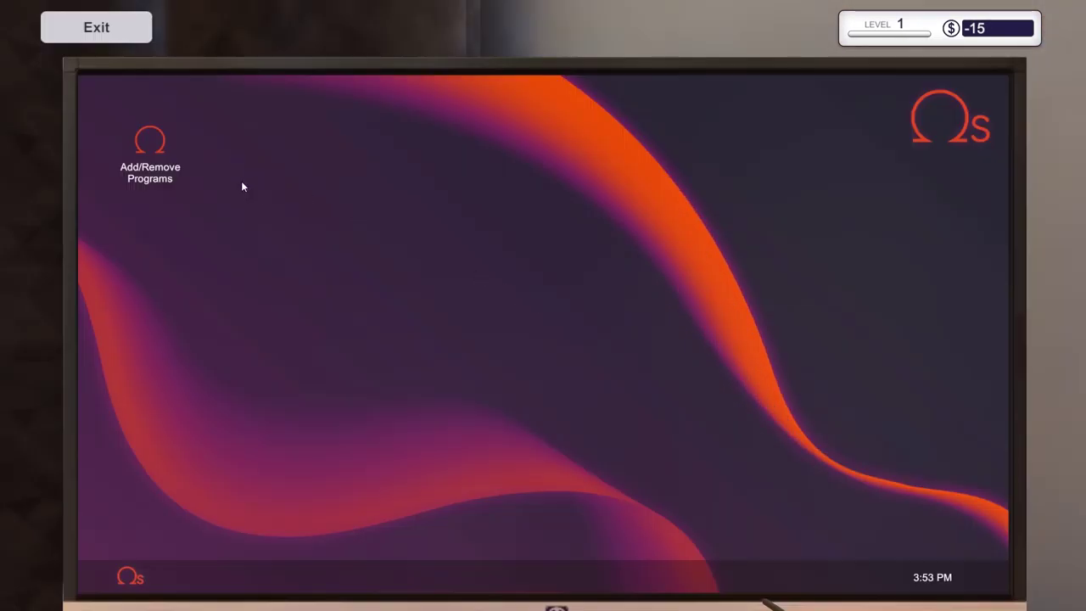
double_click(154, 153)
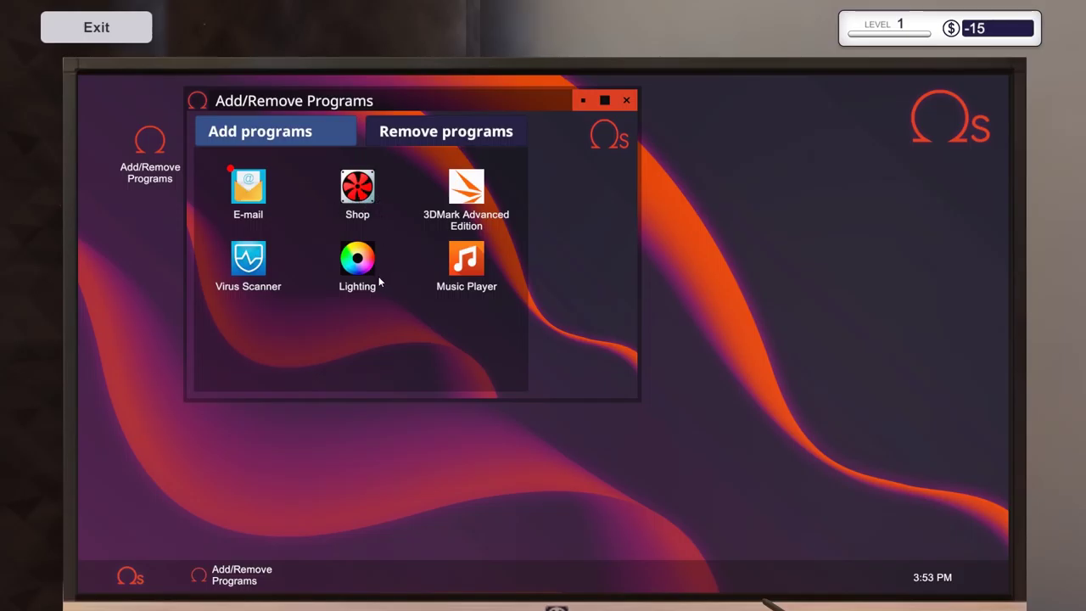
left_click(254, 256)
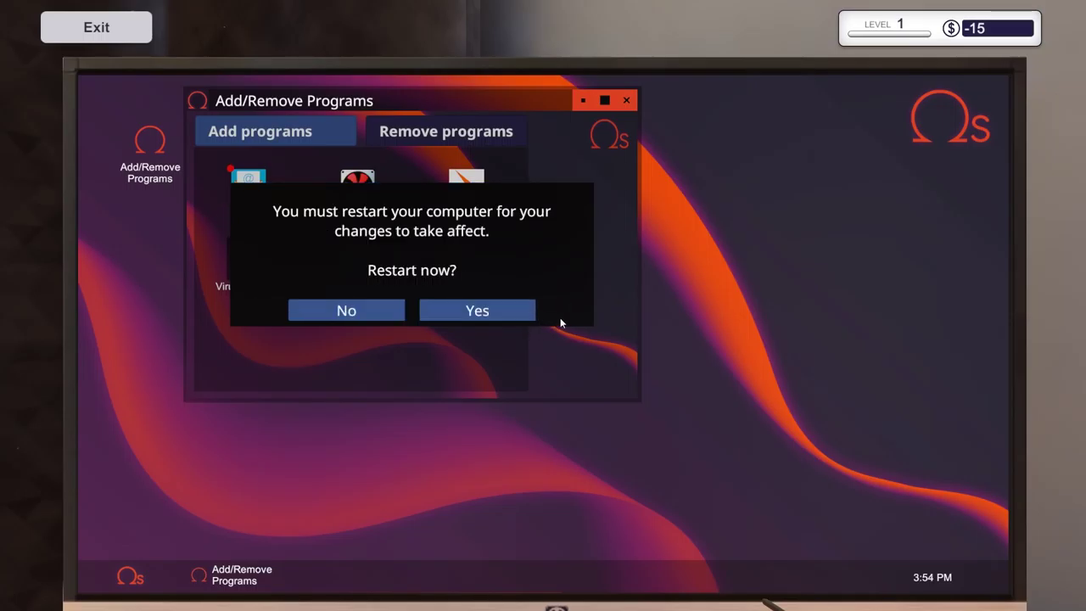
left_click(477, 310)
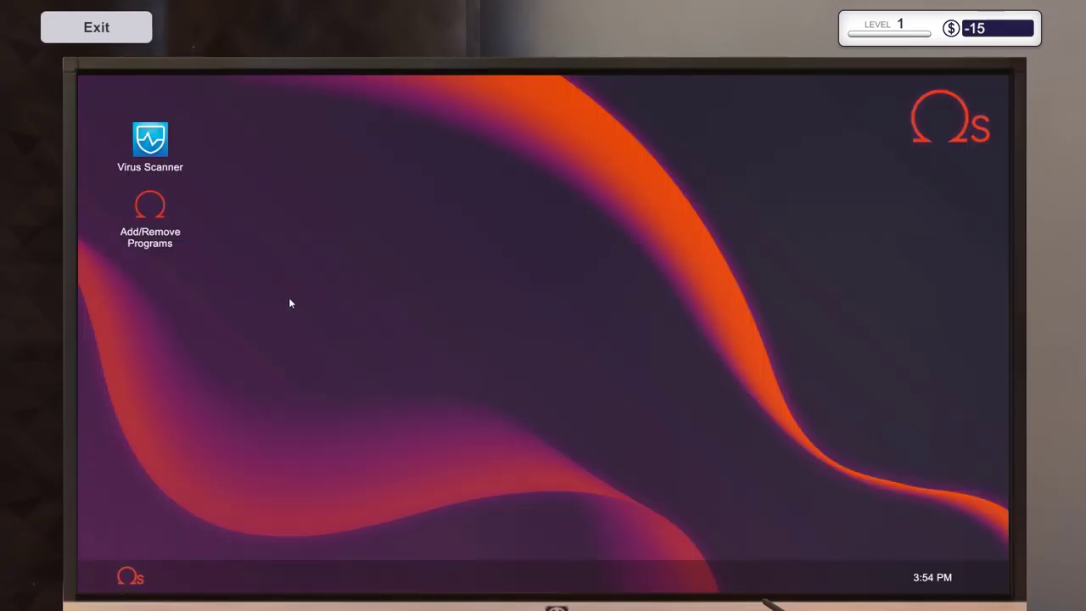
key("Escape")
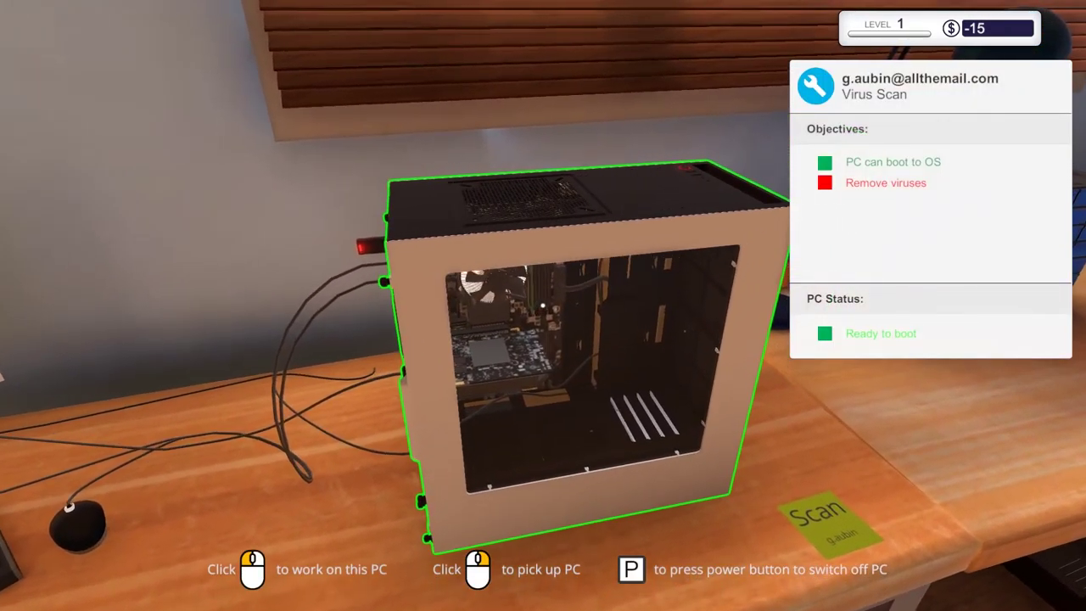
Step: Run Virus Scanner, clean the 289 infected files, and leave the computer
left_click(543, 306)
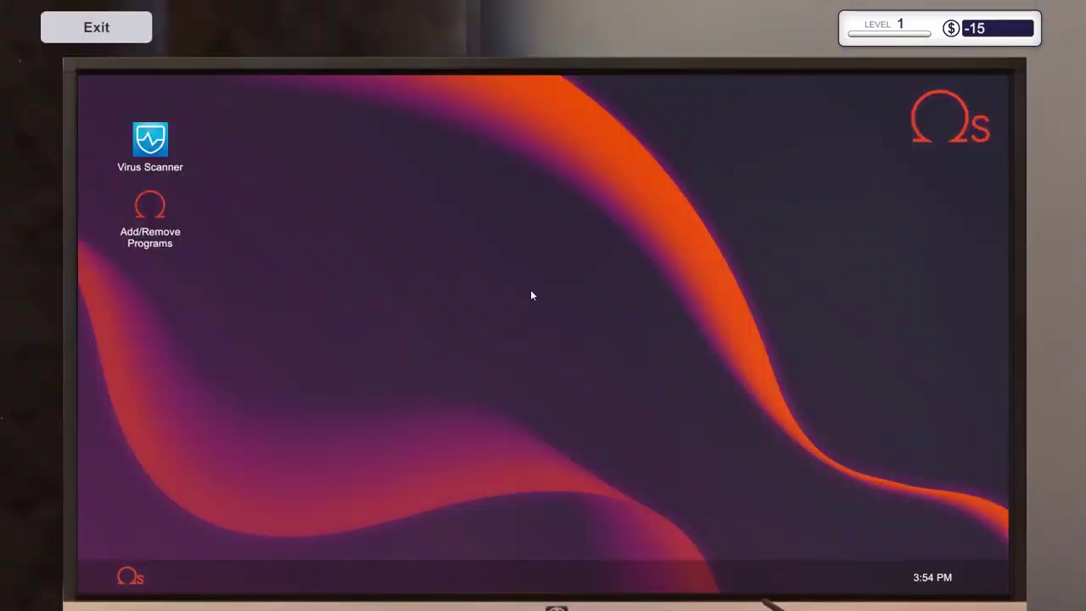
double_click(151, 140)
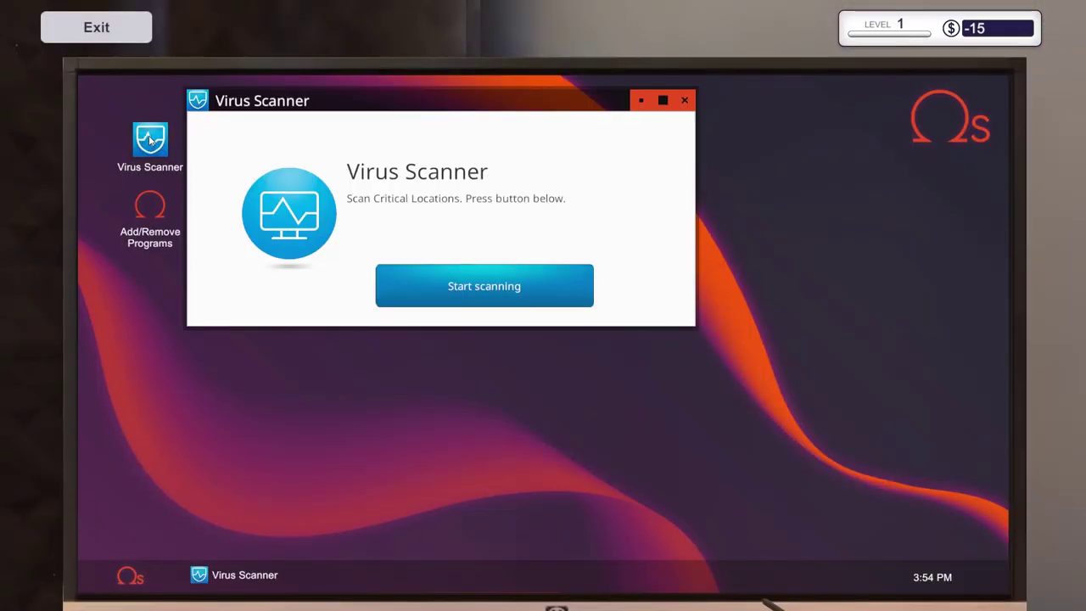
left_click(488, 293)
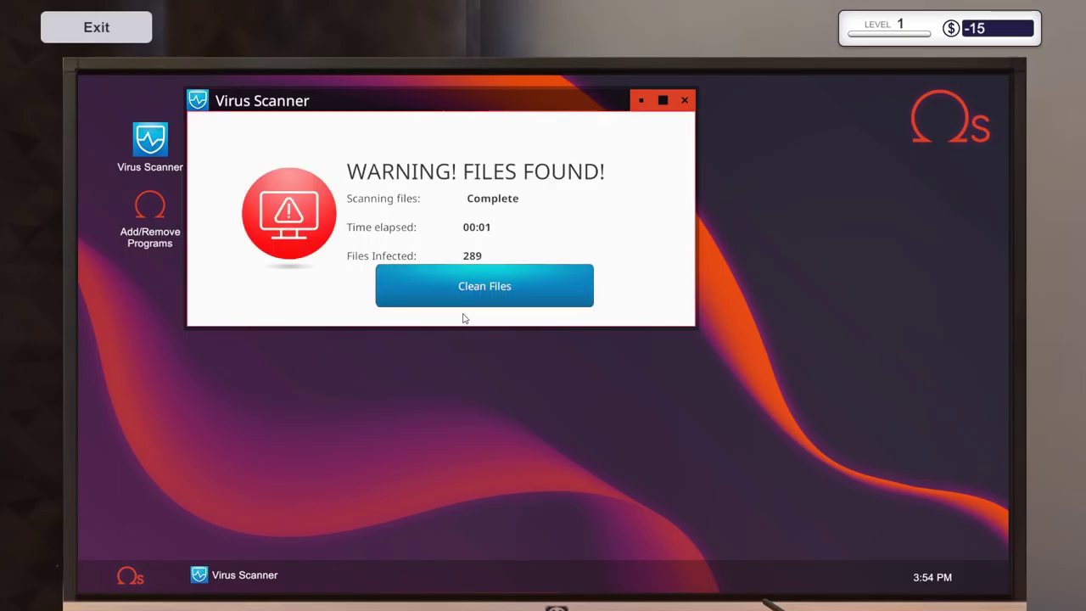
left_click(463, 287)
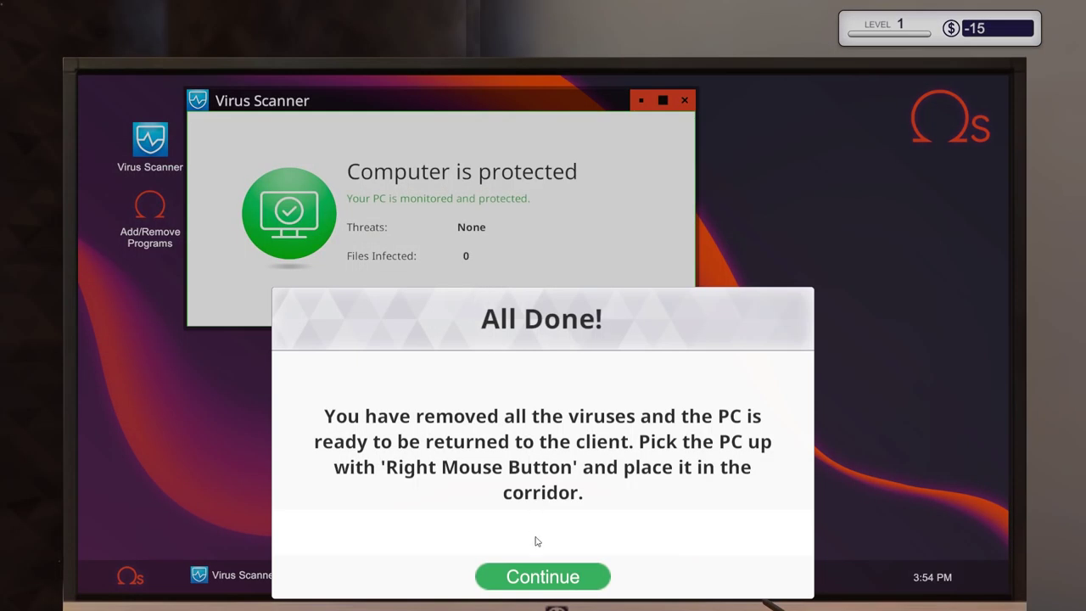
left_click(543, 577)
key("Escape")
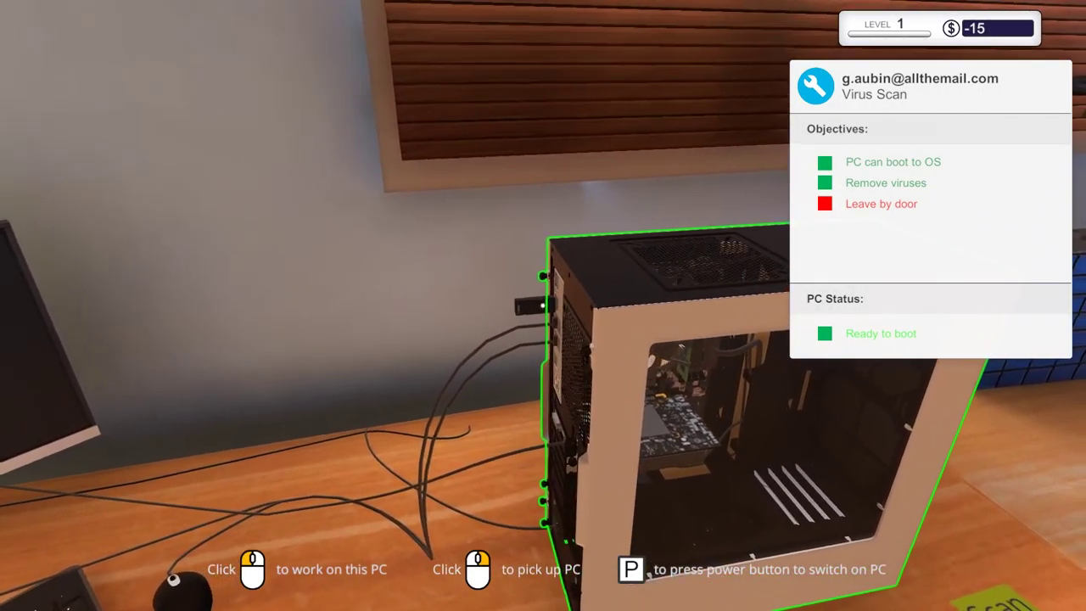
Step: Pick up the cleaned PC and carry it out through the workshop door
left_click(543, 306)
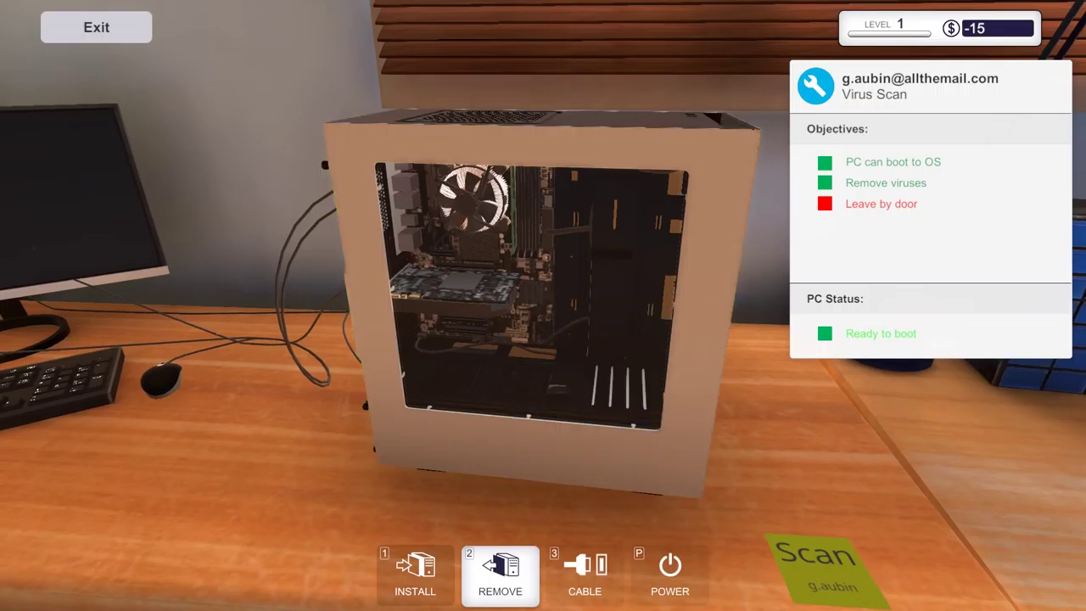
key("Escape")
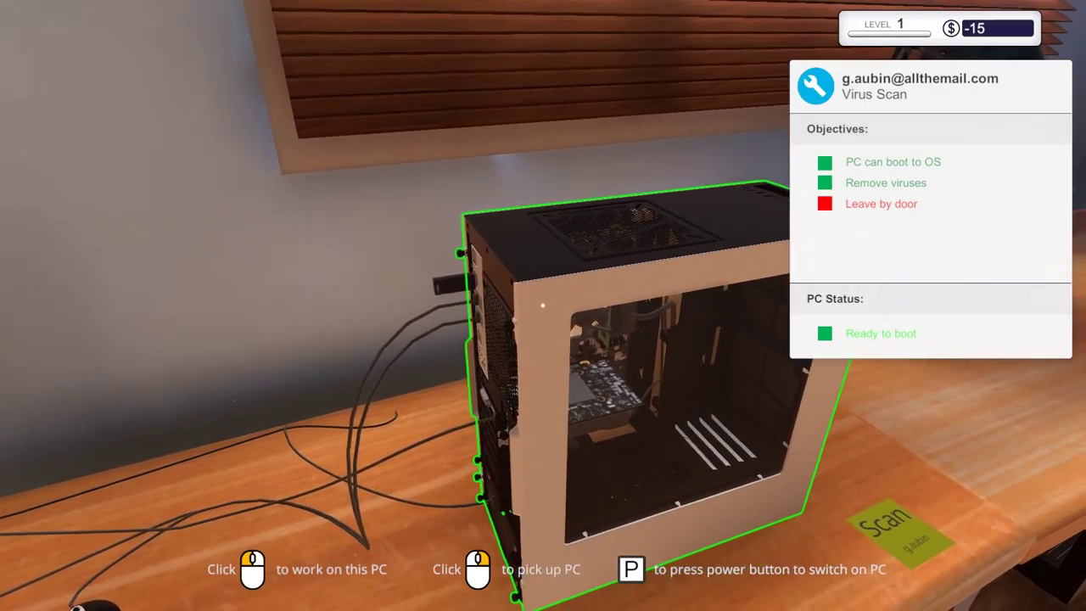
right_click(543, 305)
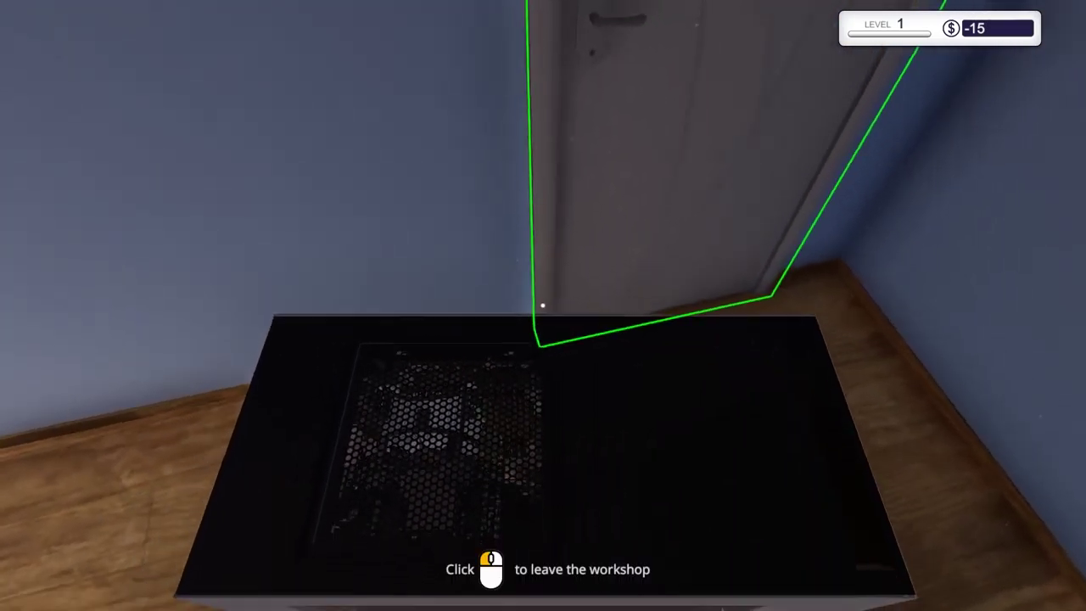
left_click(543, 305)
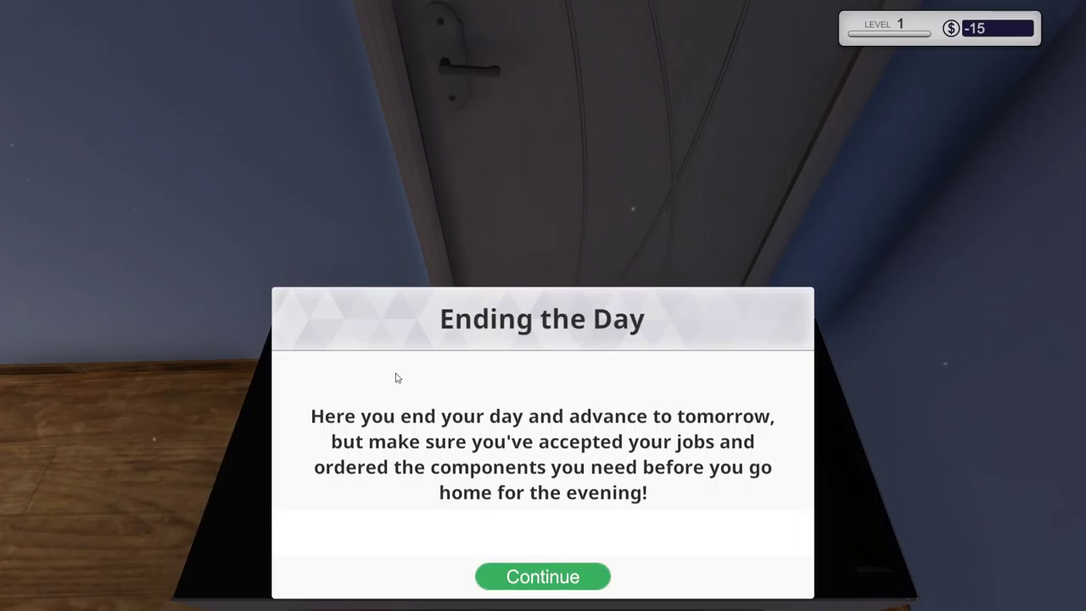
Step: Choose Back to office, set the PC down in the corridor, and walk back
left_click(559, 577)
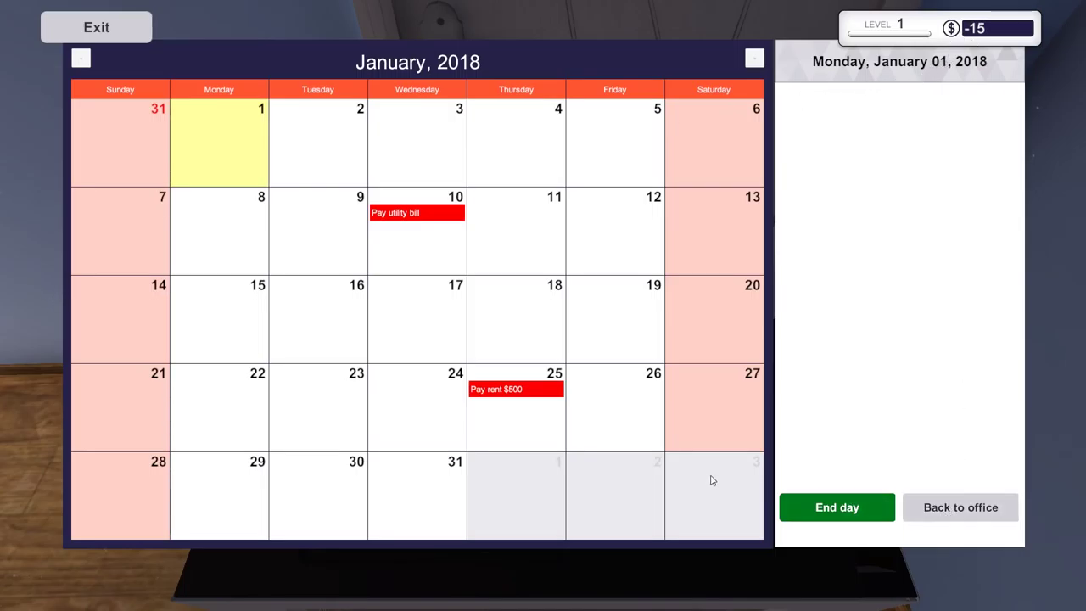
left_click(961, 507)
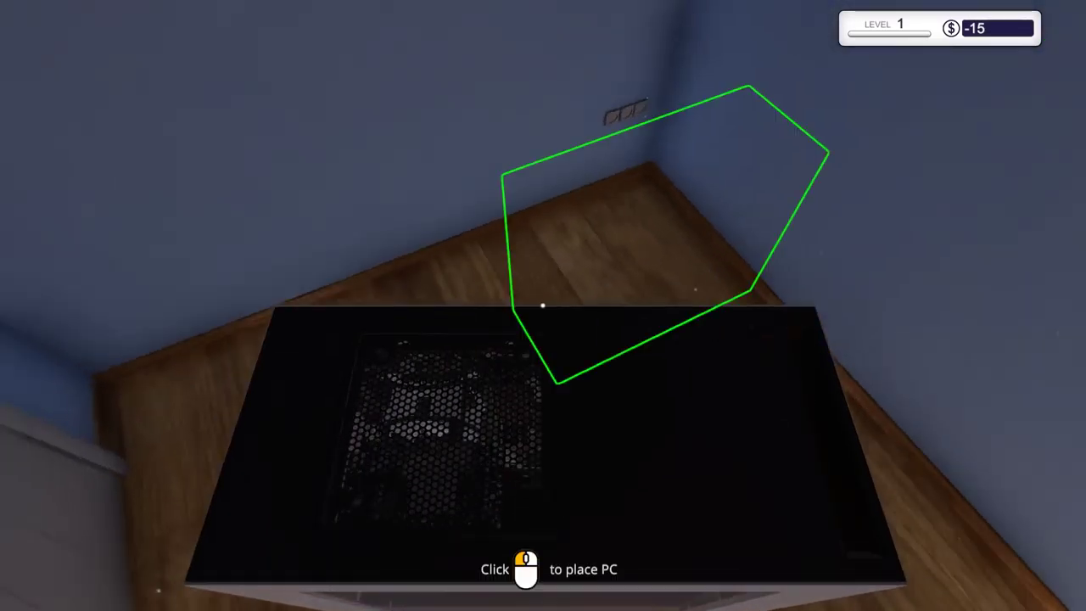
left_click(543, 306)
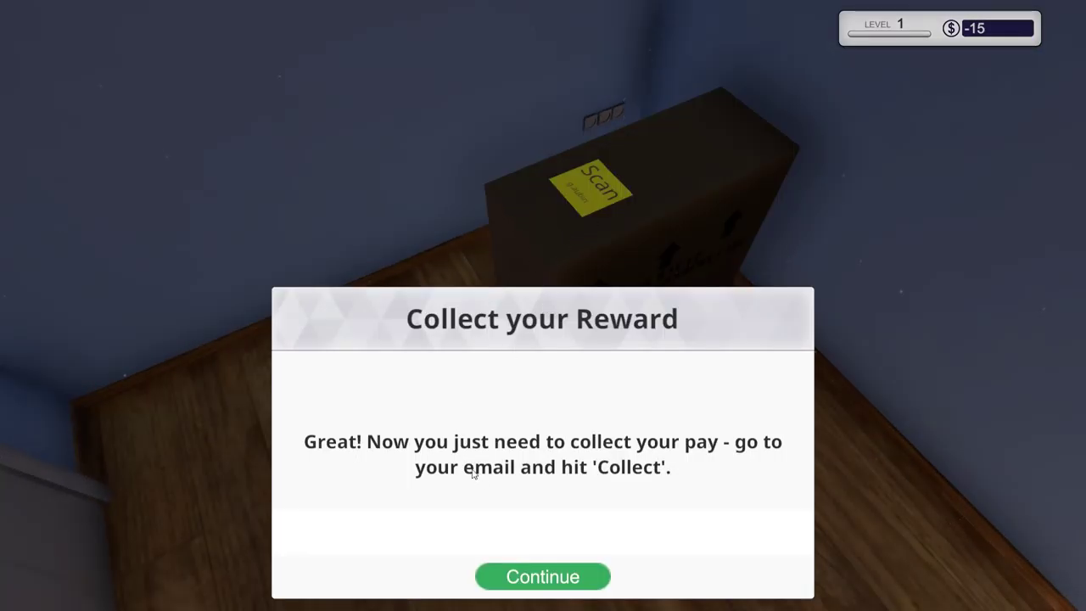
left_click(521, 568)
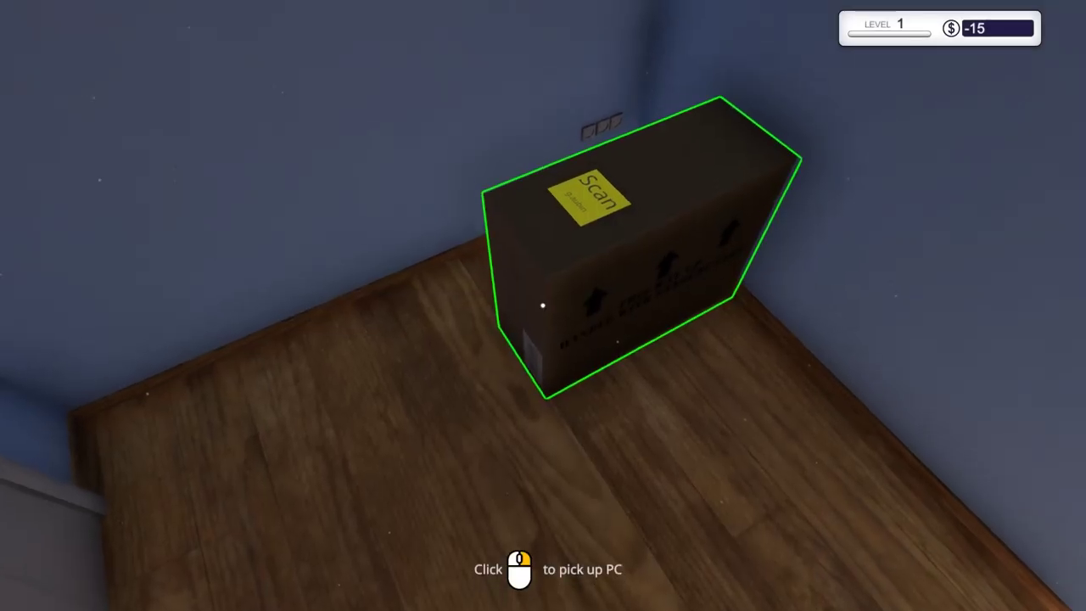
key("w")
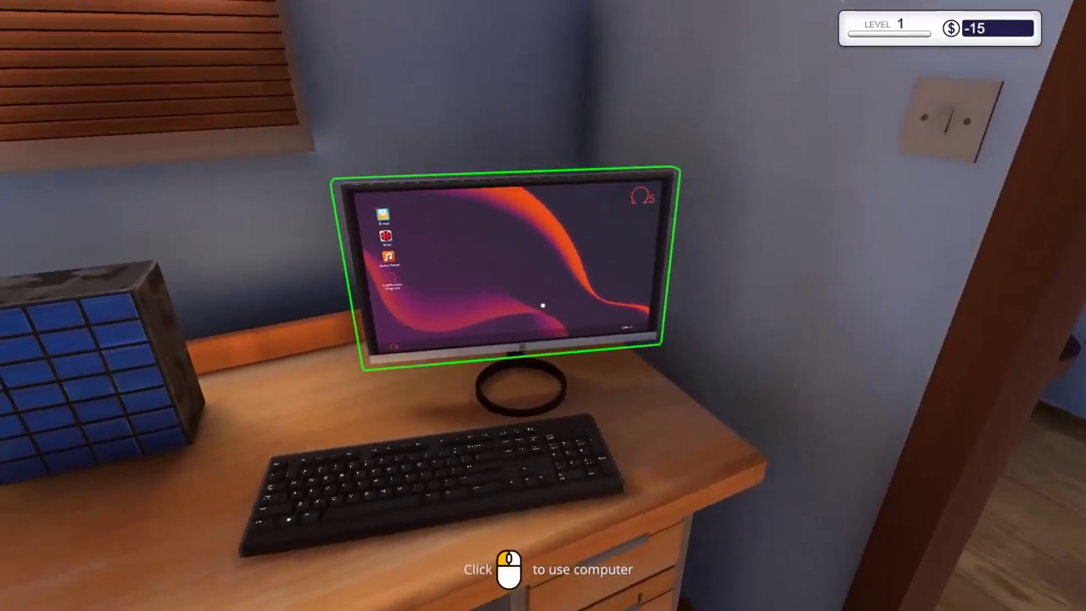
left_click(543, 306)
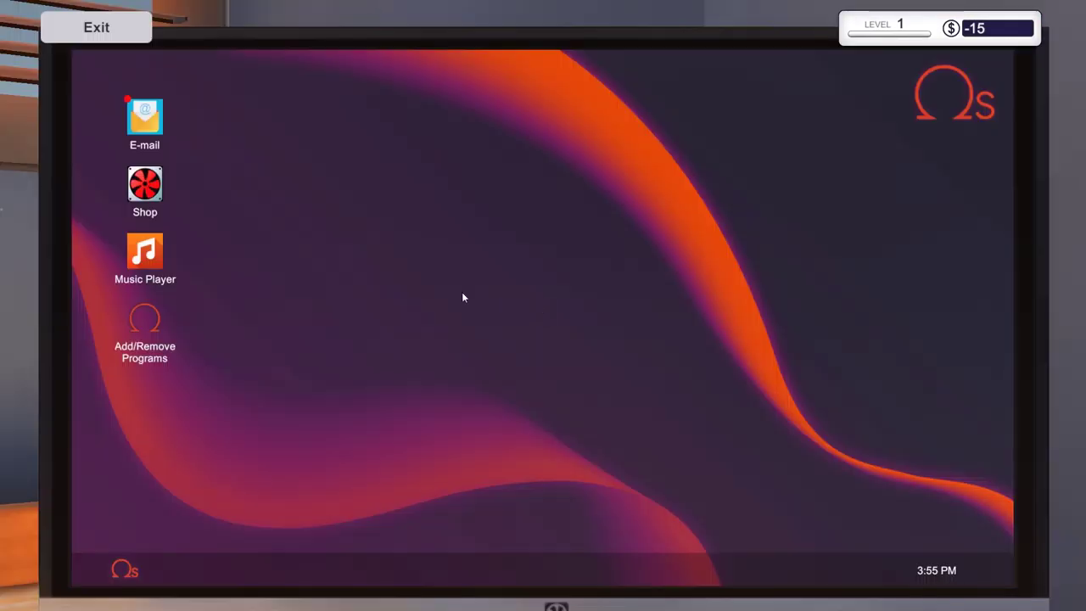
double_click(148, 124)
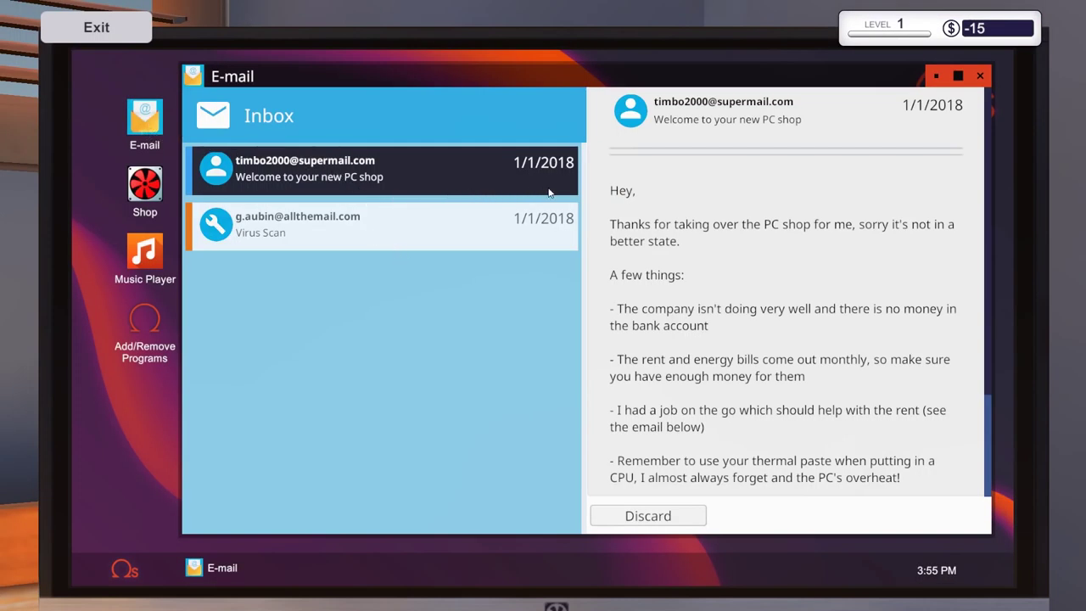
left_click(386, 228)
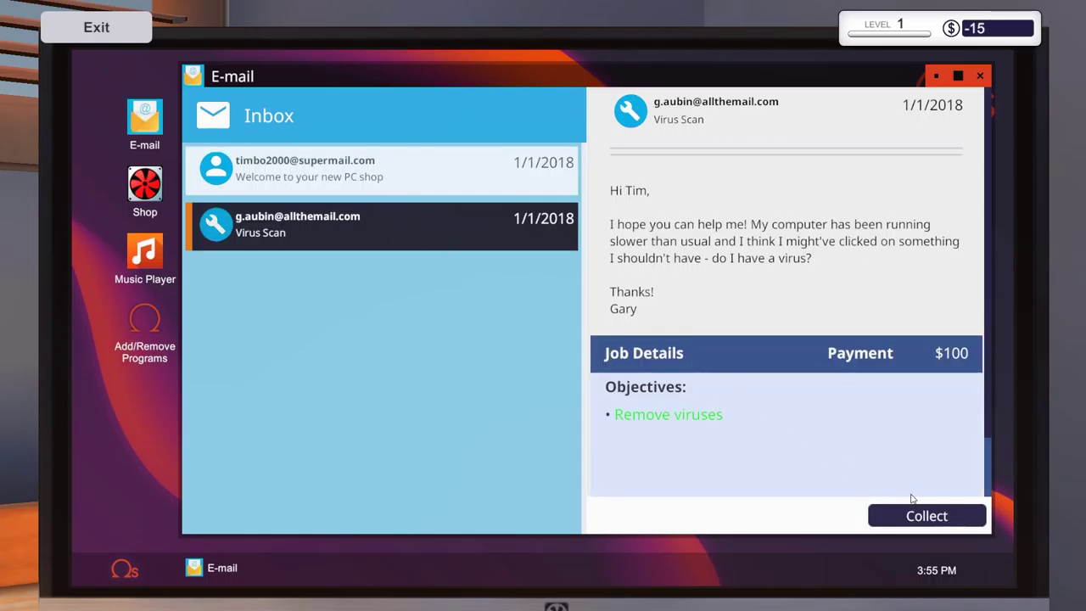
key("Escape")
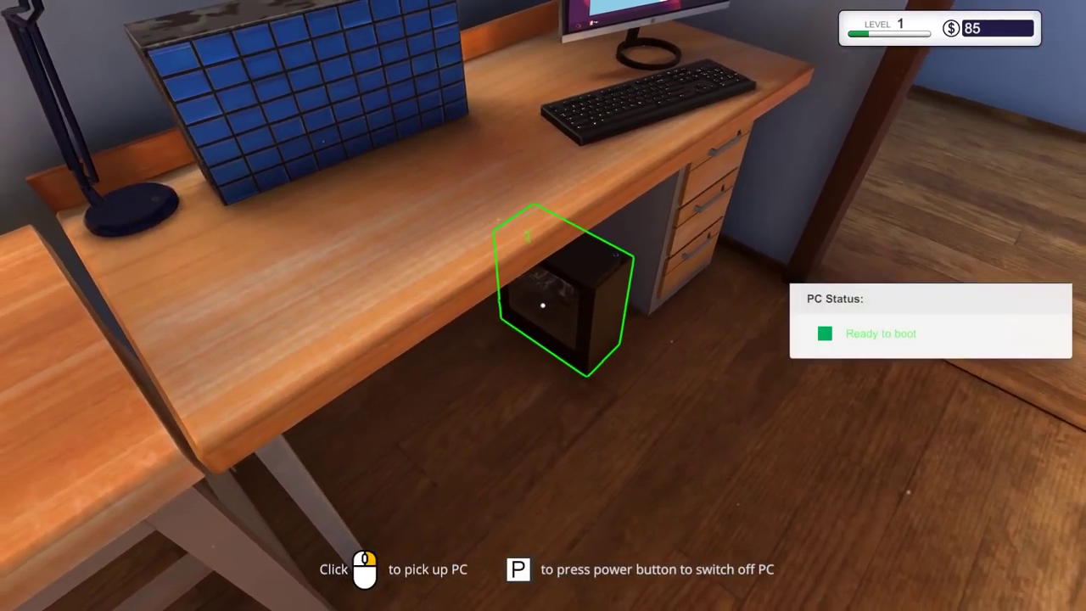
Step: End the day at the workshop door, advancing to Tuesday, January 2
left_click(543, 305)
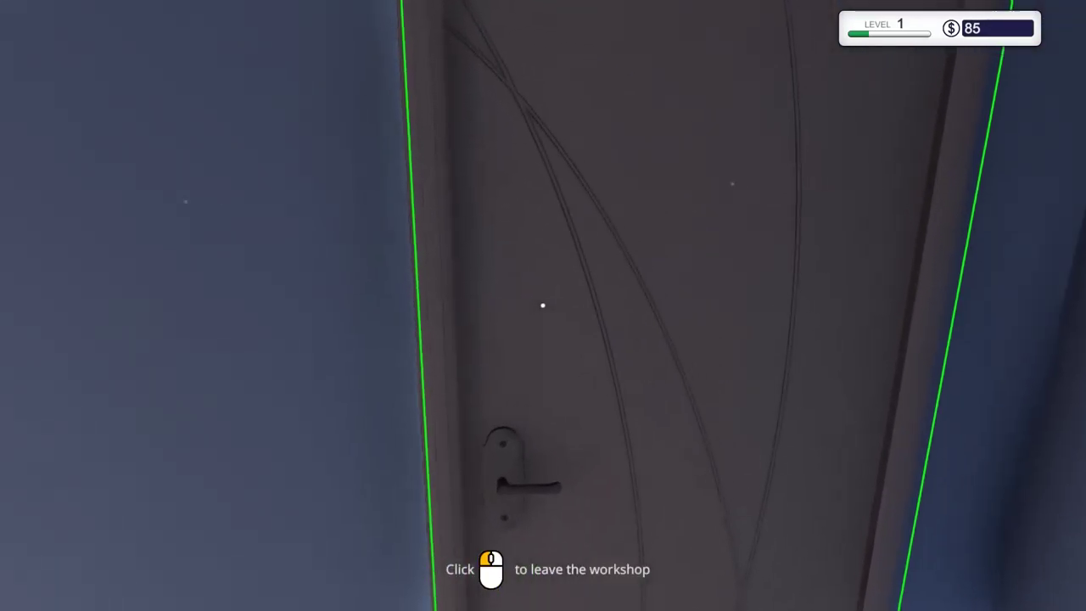
left_click(543, 306)
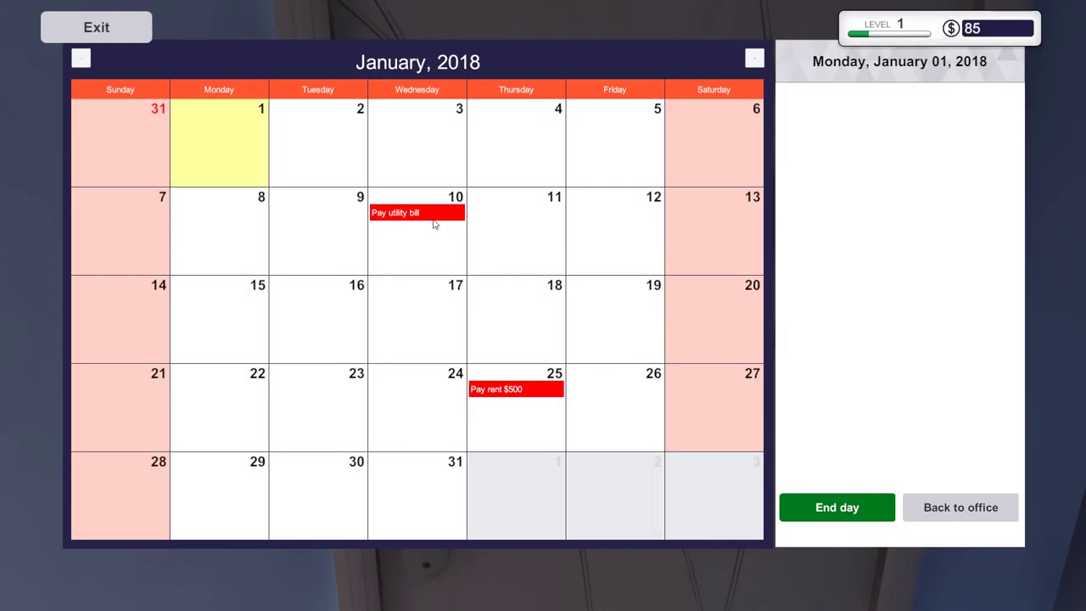
left_click(849, 510)
left_click(960, 506)
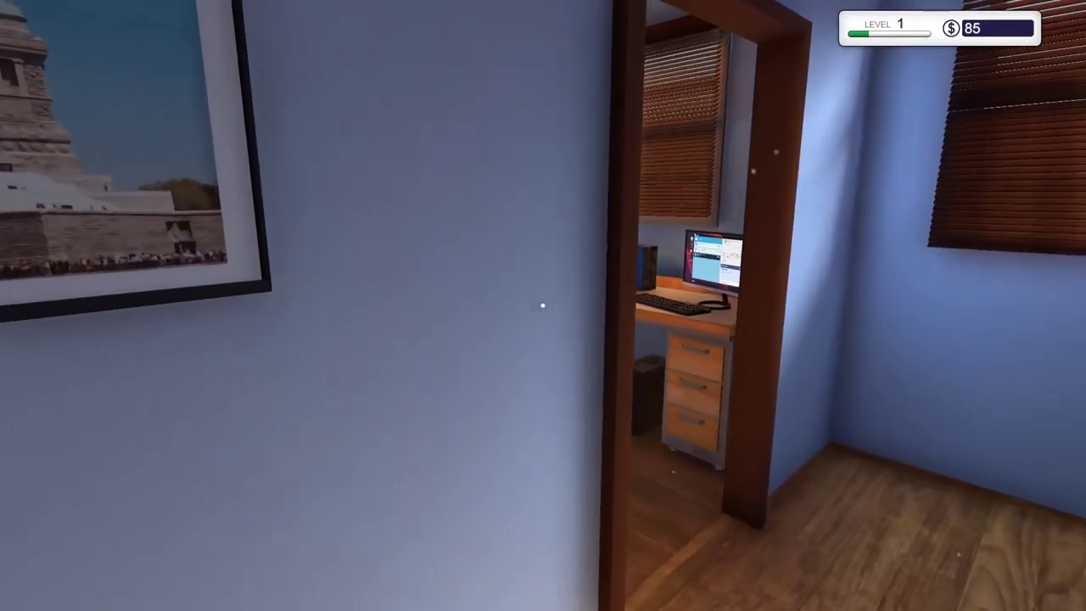
Step: Walk to the office desk computer and open Gary's Re: Virus Scan reply
key("w")
key("w")
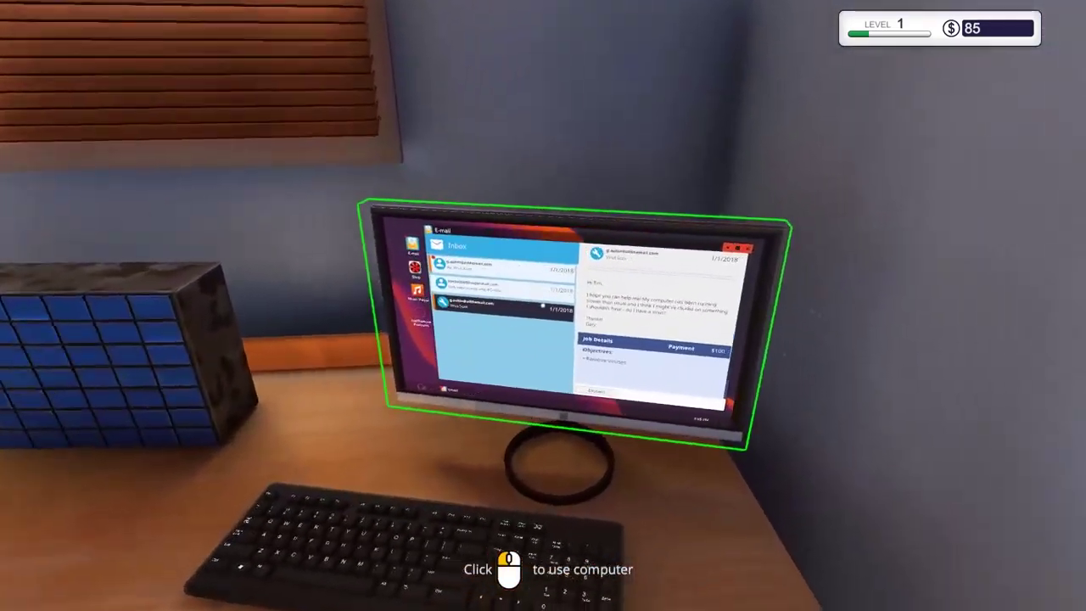
left_click(543, 305)
left_click(371, 181)
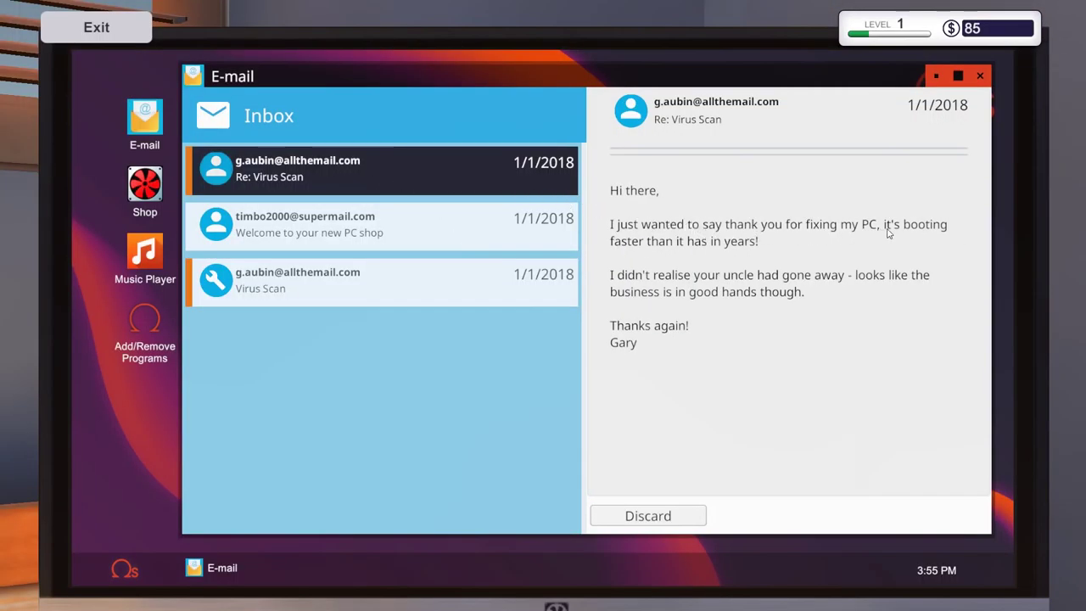
Step: Accept the broken graphics card replacement job and dismiss its tips
left_click(393, 193)
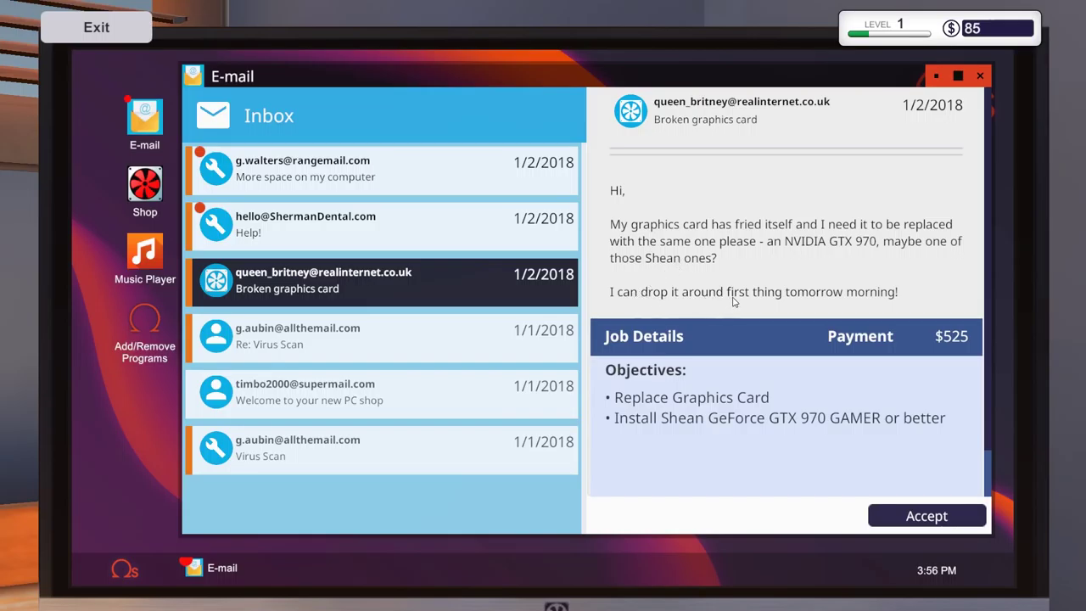
left_click(901, 516)
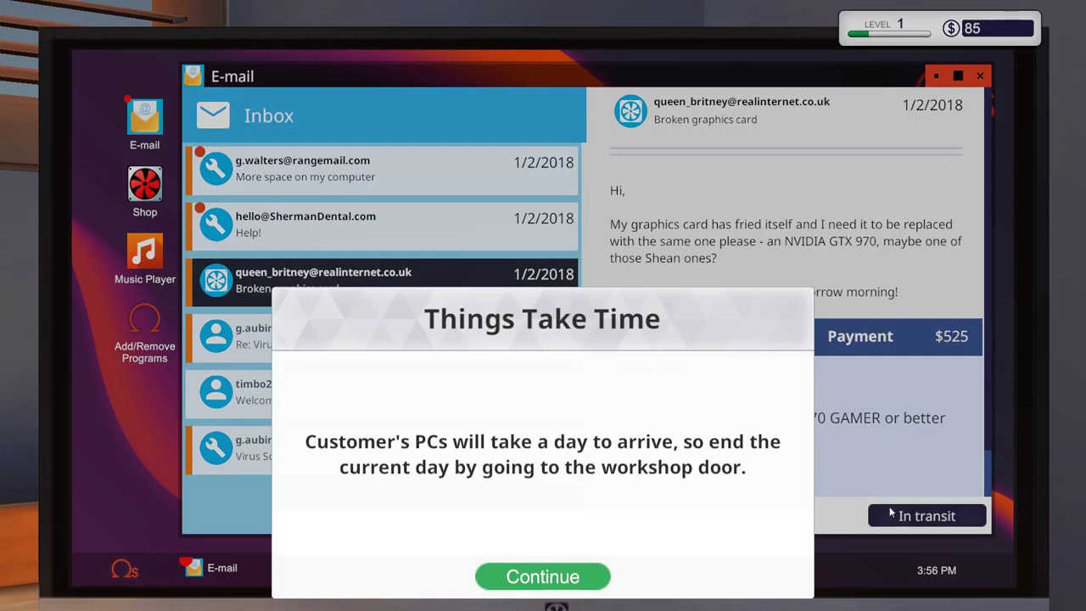
left_click(557, 577)
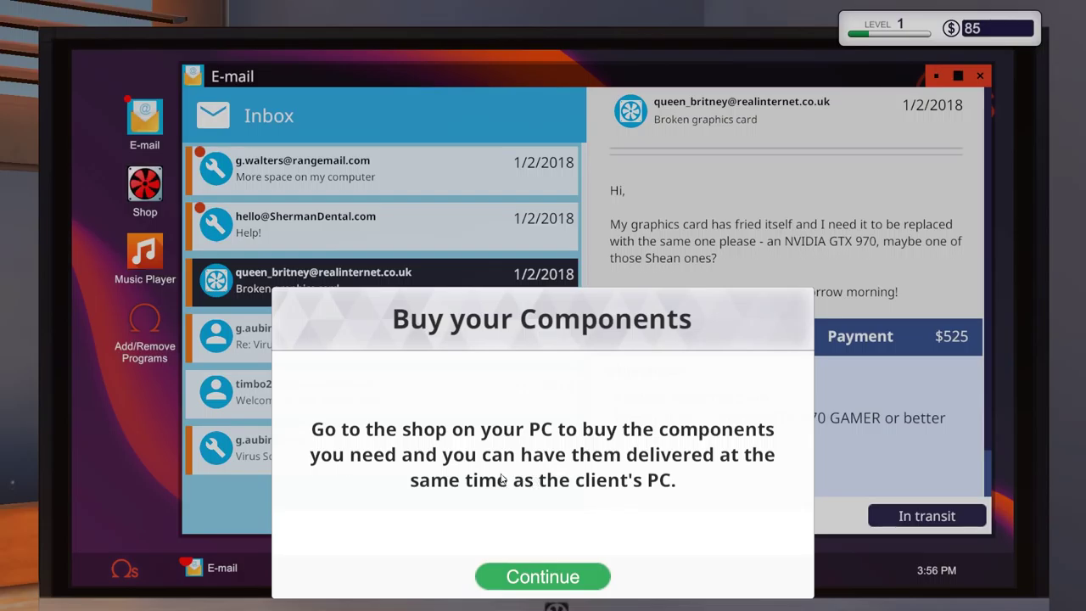
left_click(549, 577)
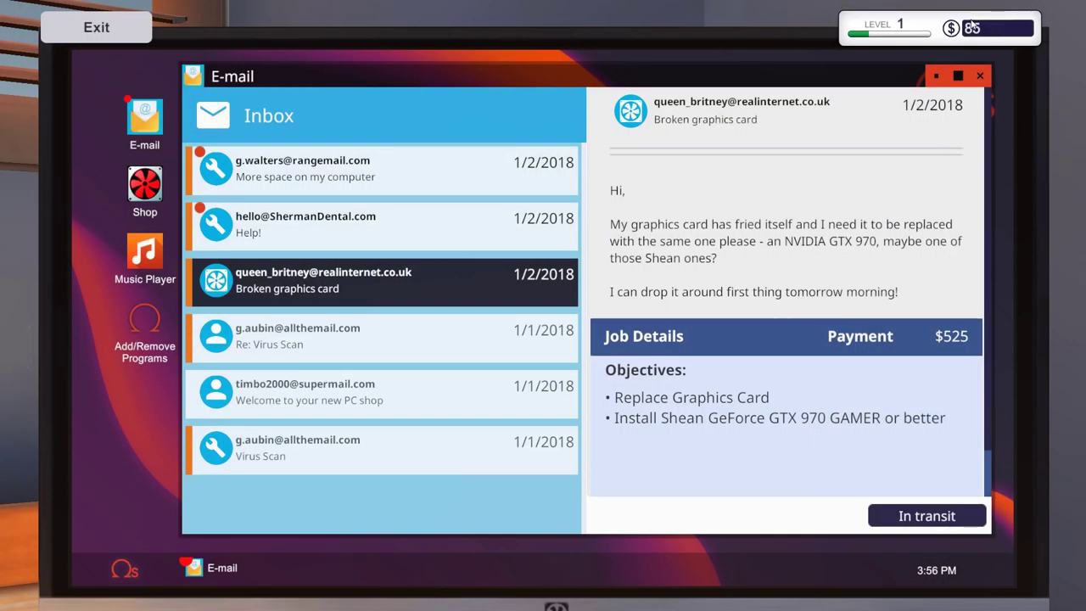
Step: Accept the Help! PC clean-up job
left_click(398, 222)
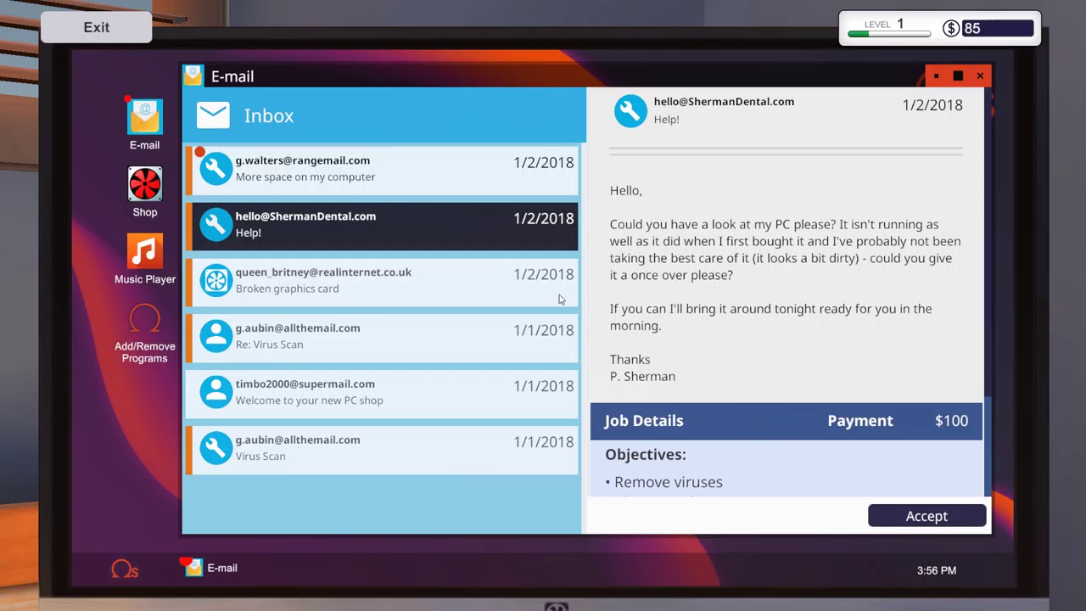
left_click(520, 285)
left_click(478, 244)
left_click(924, 517)
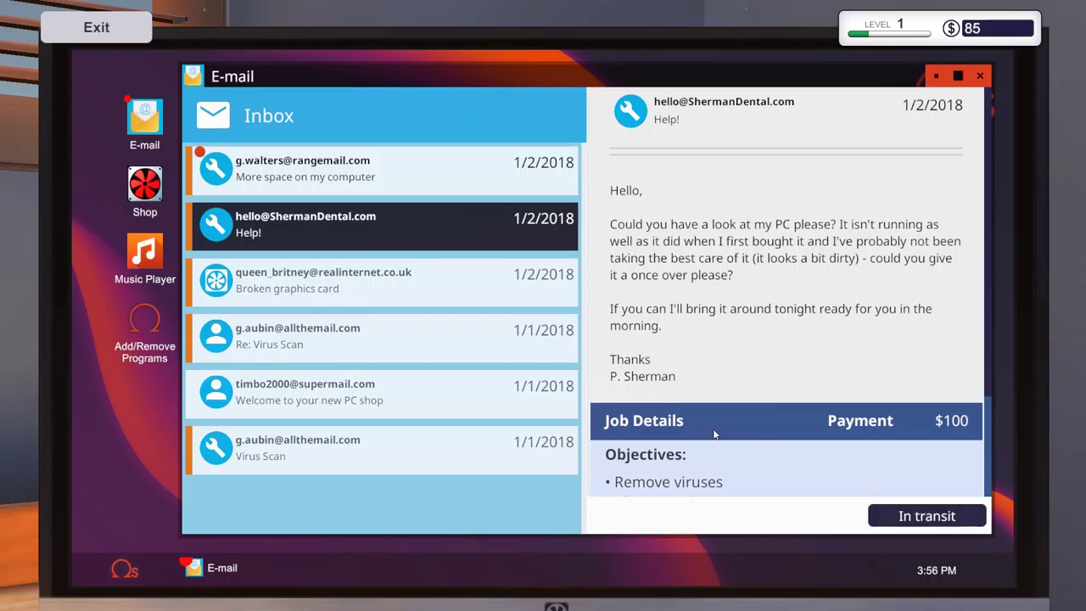
Step: Accept the 500GB HDD install job, close the email app, and step away
left_click(403, 279)
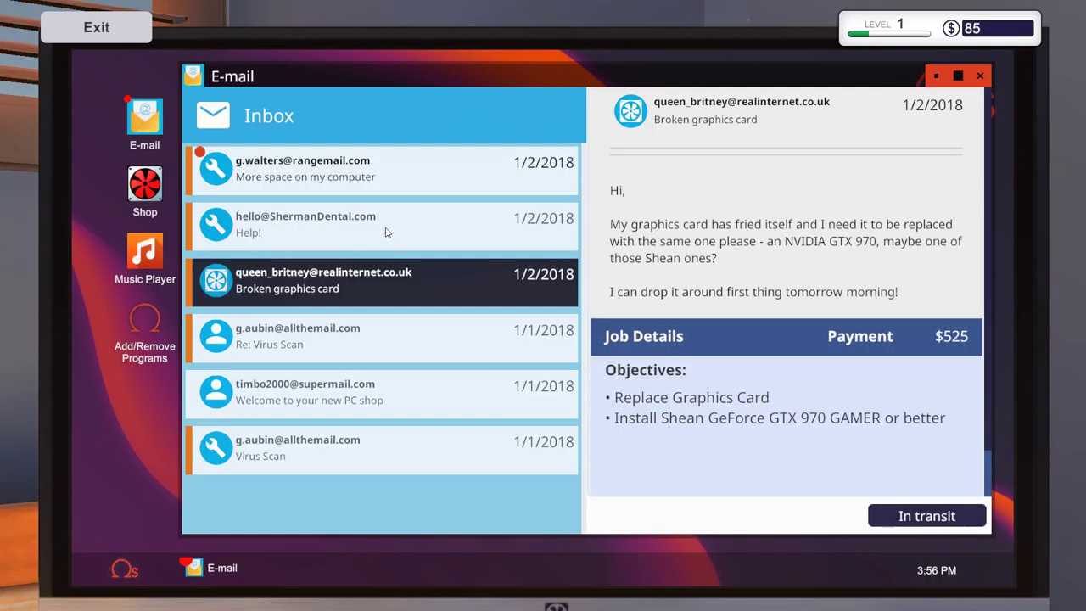
left_click(390, 234)
left_click(378, 195)
left_click(371, 221)
left_click(358, 176)
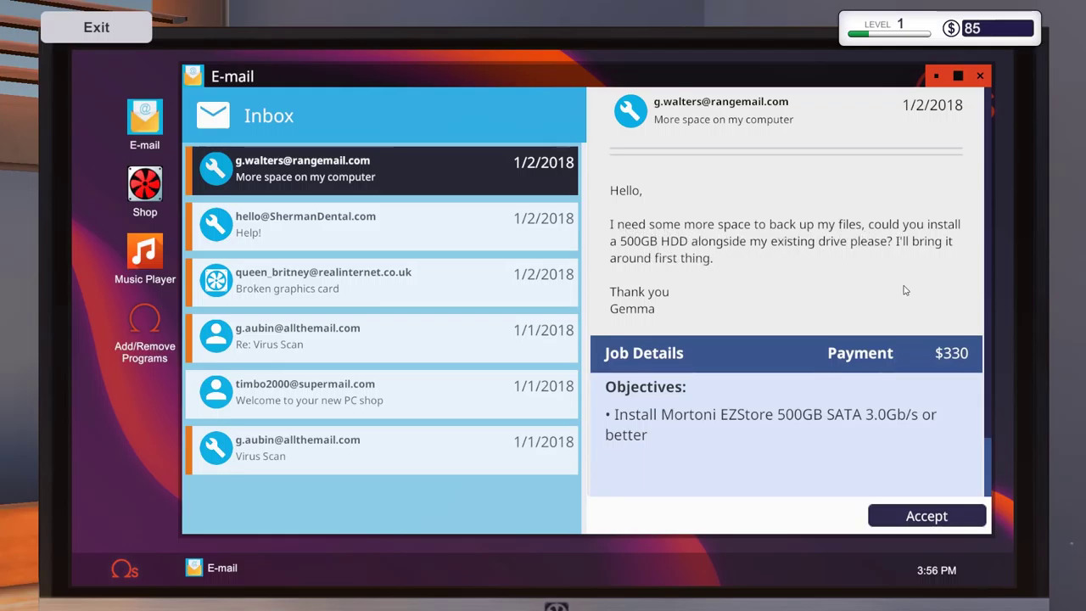
left_click(927, 516)
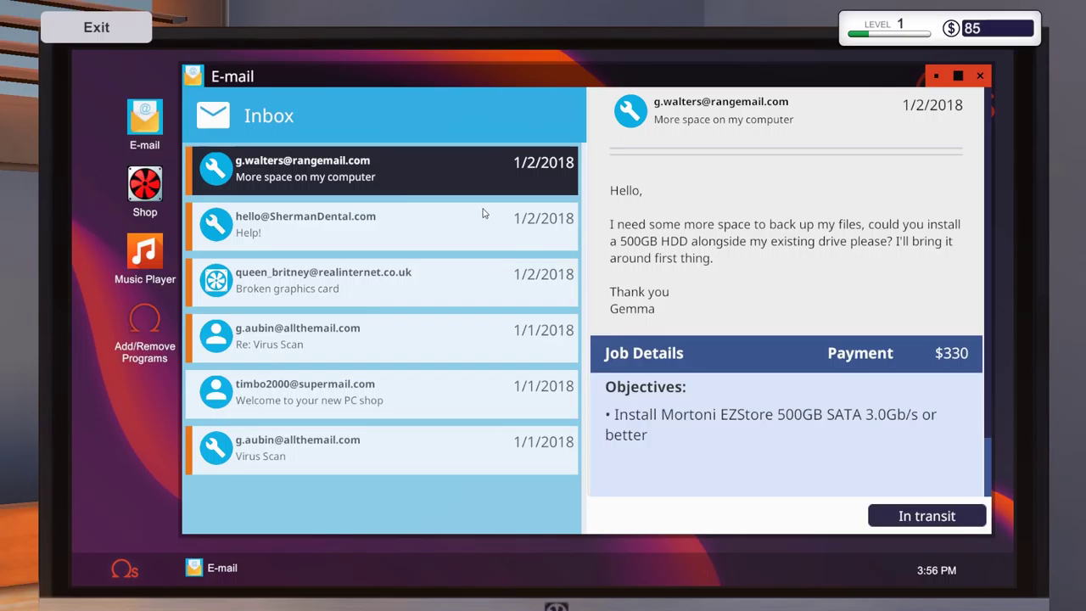
left_click(980, 77)
key("Escape")
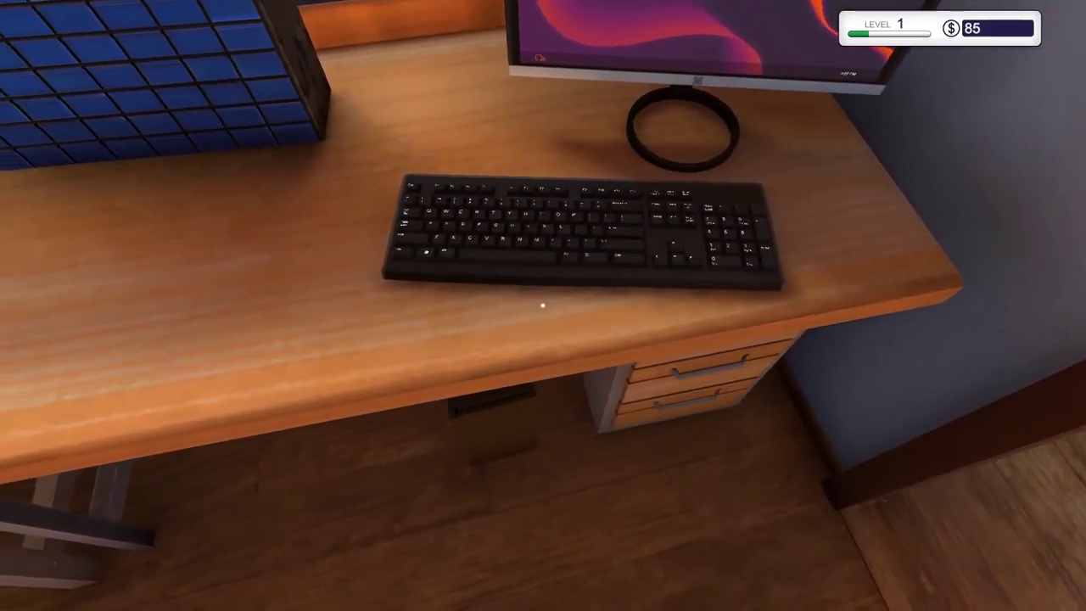
Step: Reopen E-mail and reread the Help! and 500GB HDD job emails
left_click(543, 305)
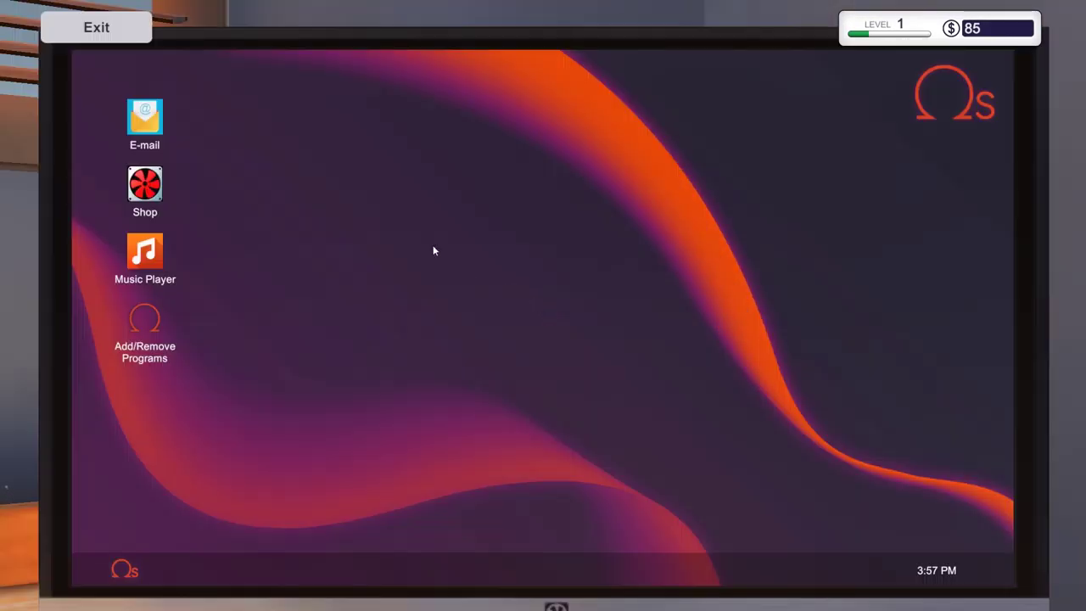
double_click(147, 122)
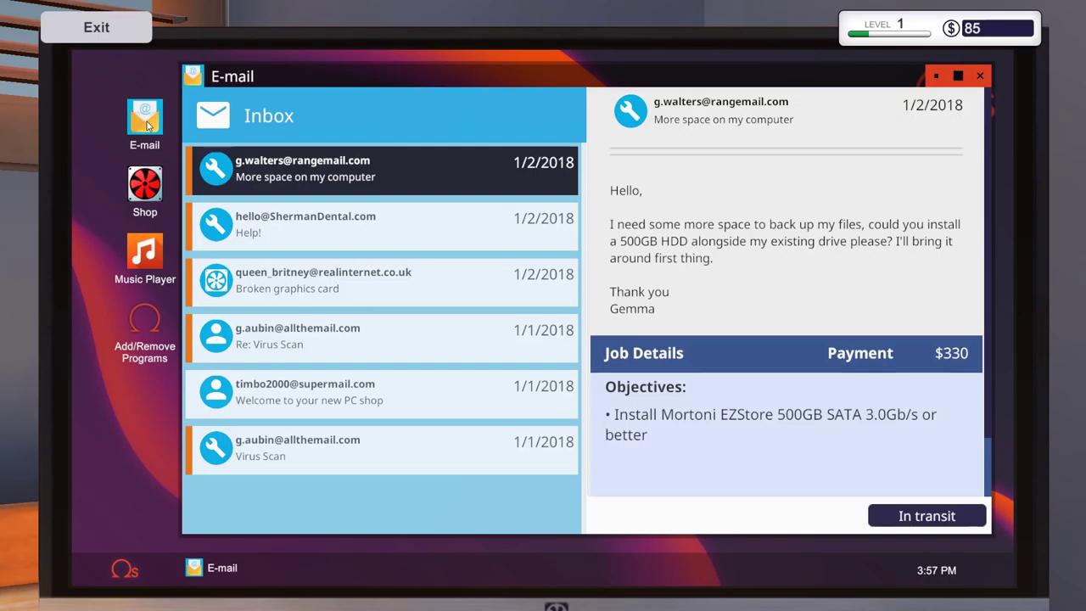
left_click(391, 236)
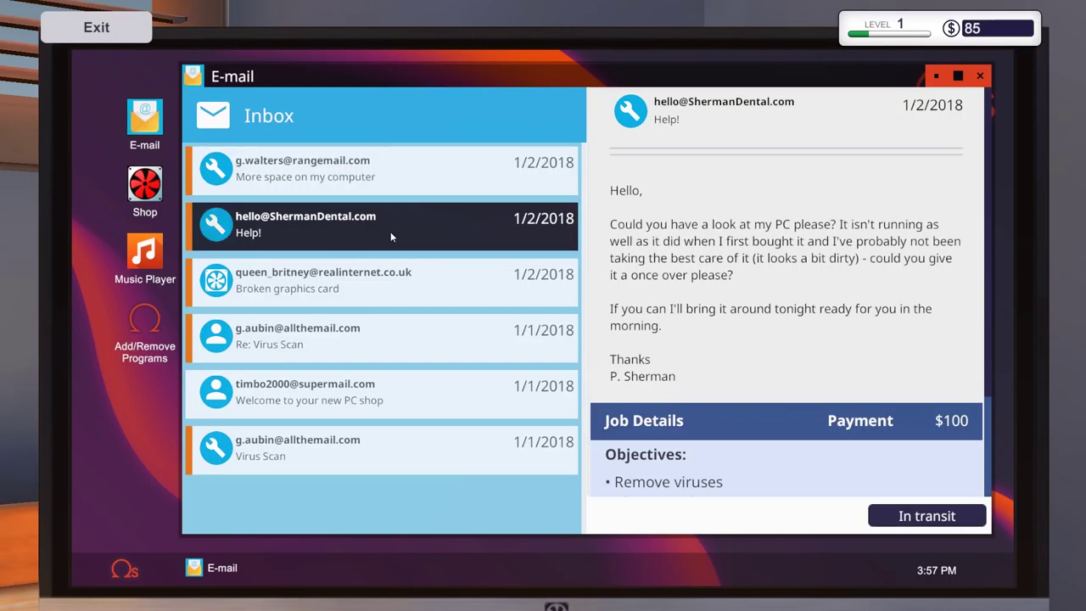
left_click(366, 191)
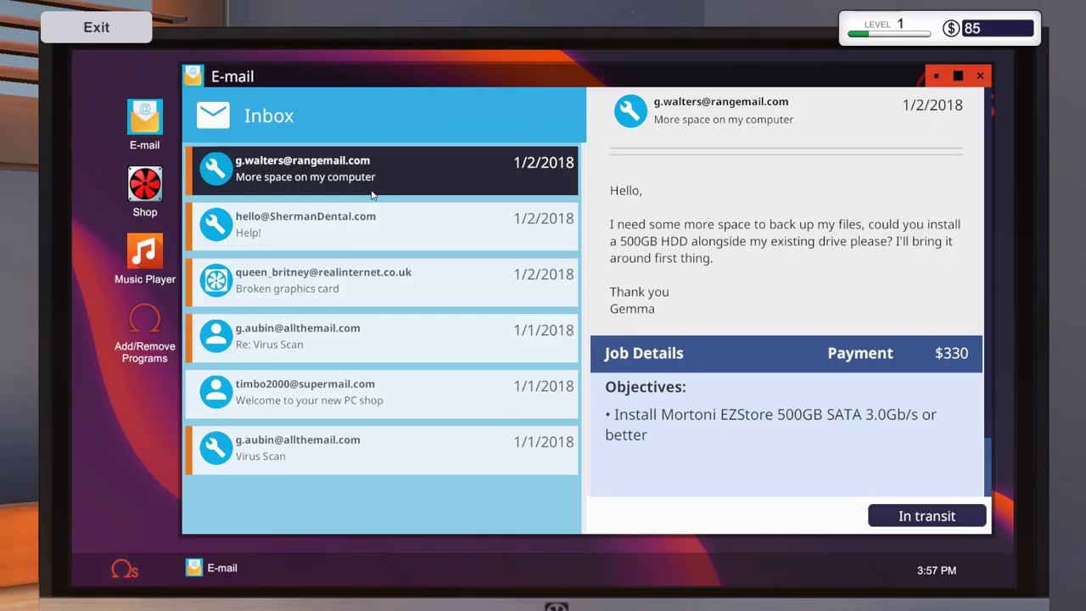
left_click(382, 217)
left_click(375, 178)
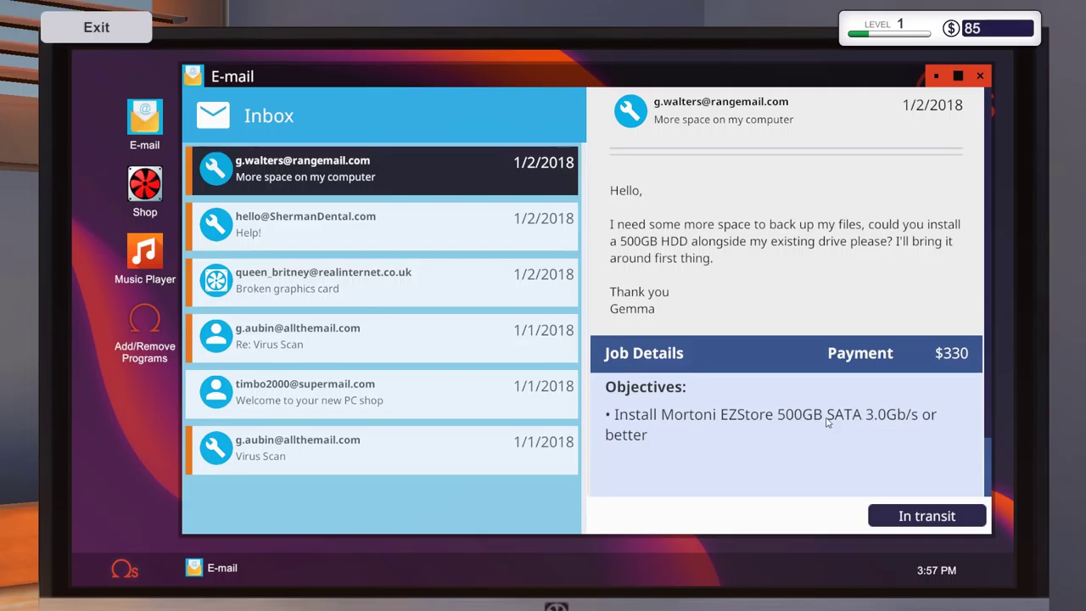
Step: Check the graphics card job objectives, then re-enter the computer and open BITS&PCs
left_click(370, 288)
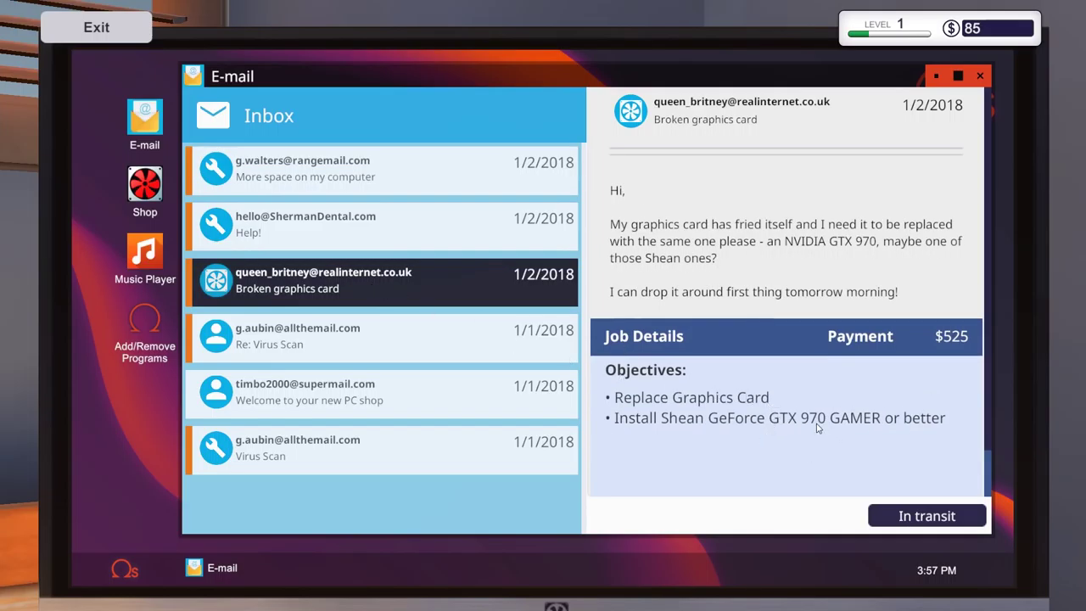
left_click(370, 333)
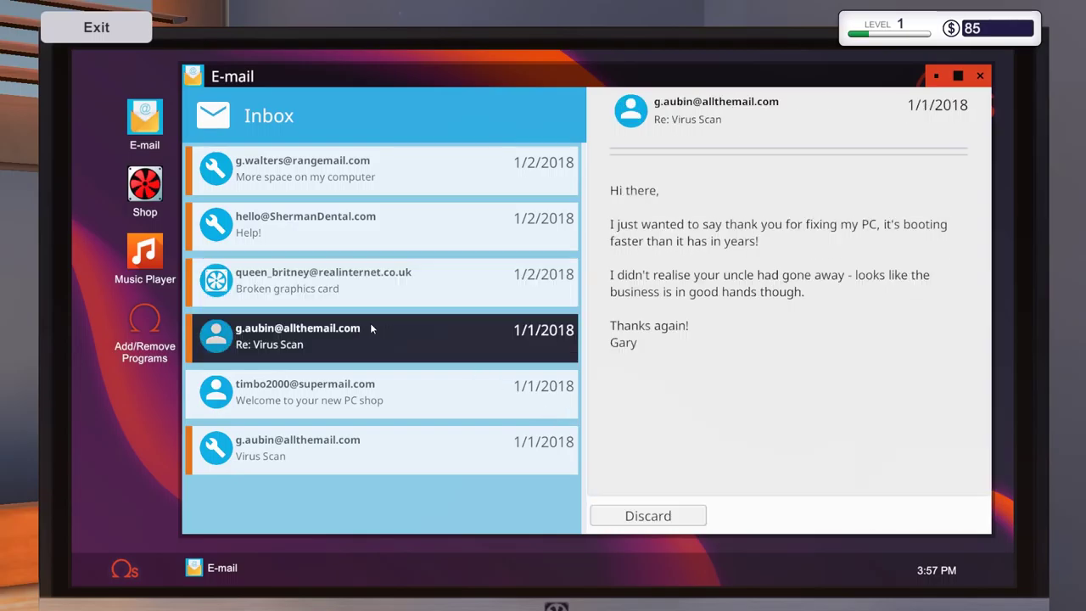
left_click(373, 278)
key("Escape")
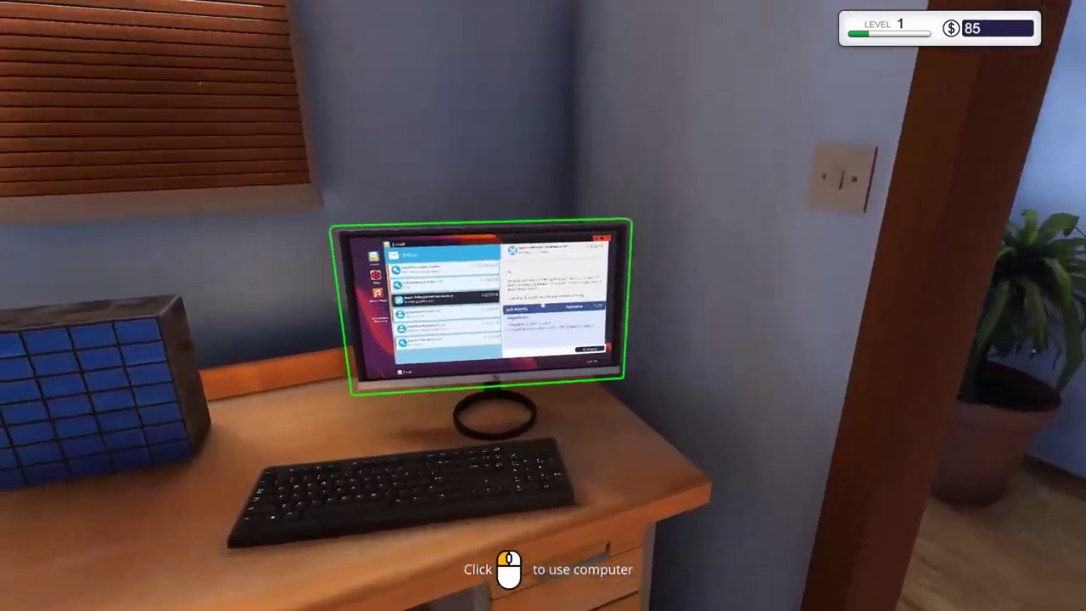
left_click(543, 305)
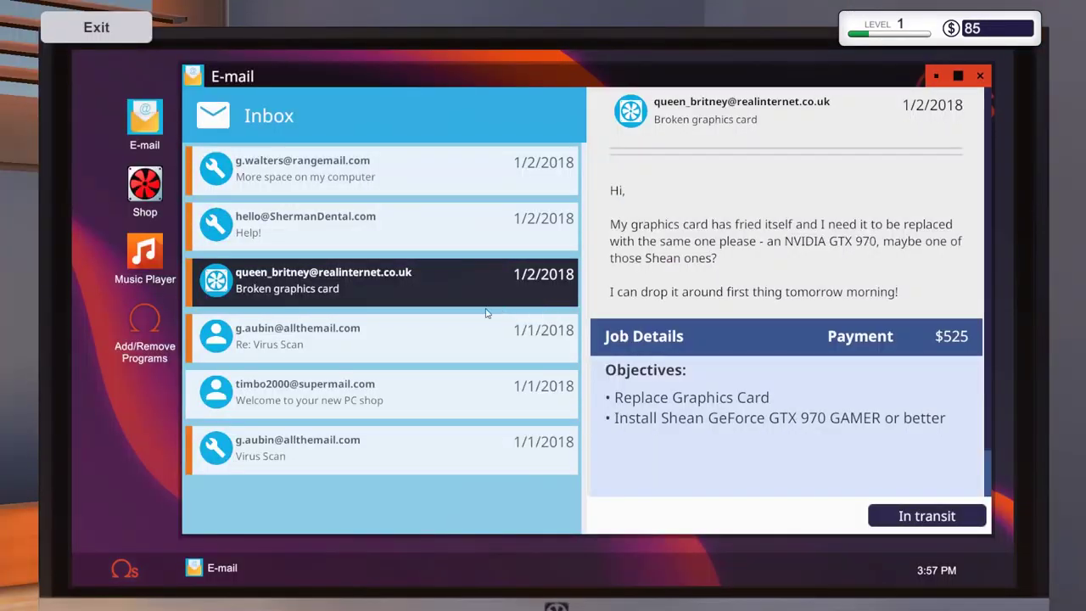
left_click(151, 185)
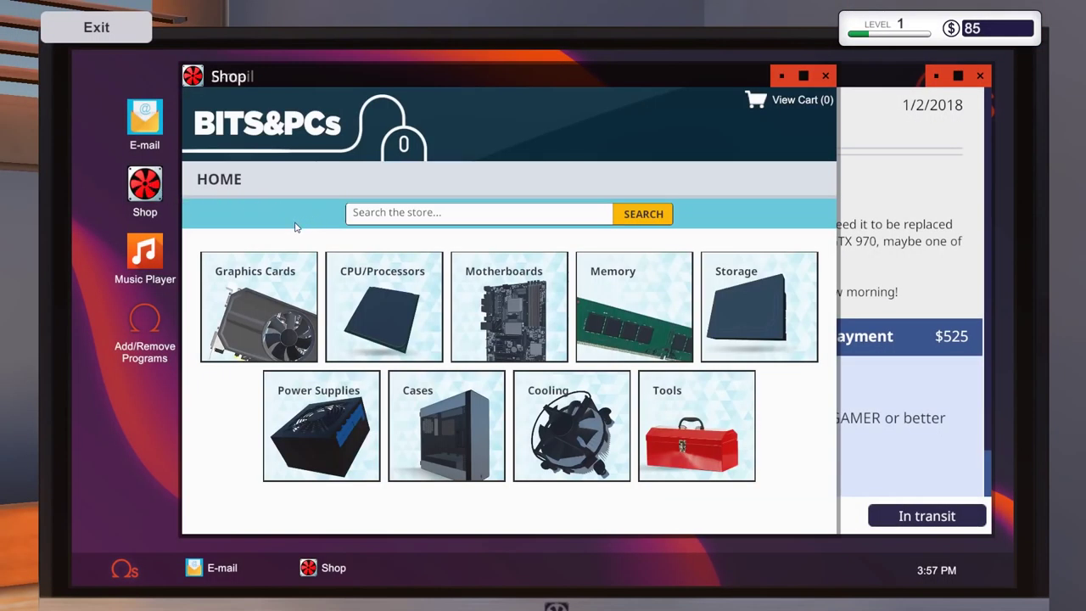
Step: Find the Shean GeForce GTX 970 GAMER under Graphics Cards and add it, making a $295 cart
left_click(283, 289)
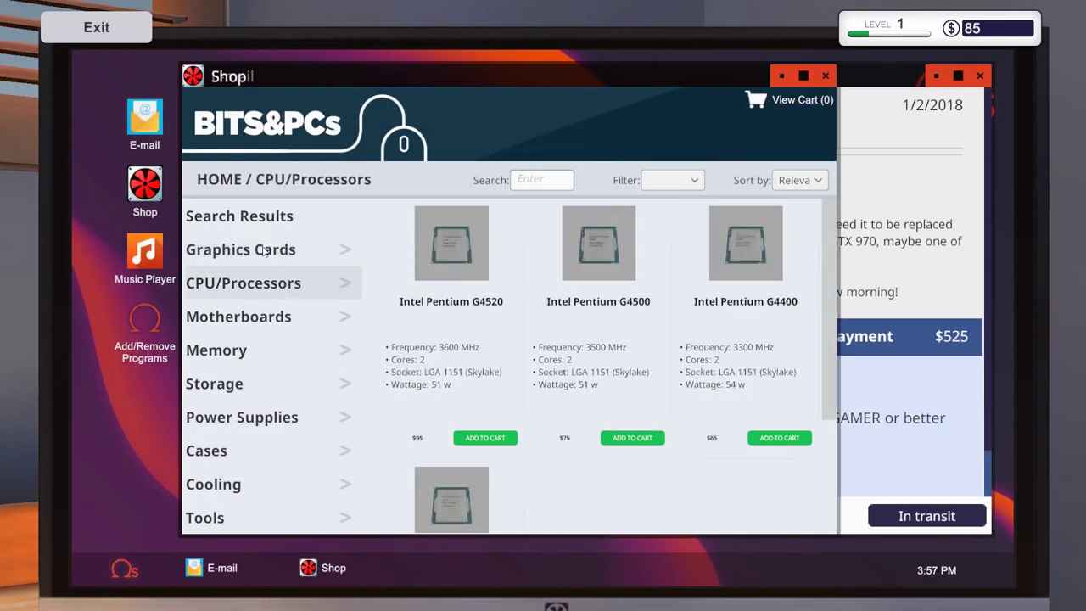
left_click(266, 251)
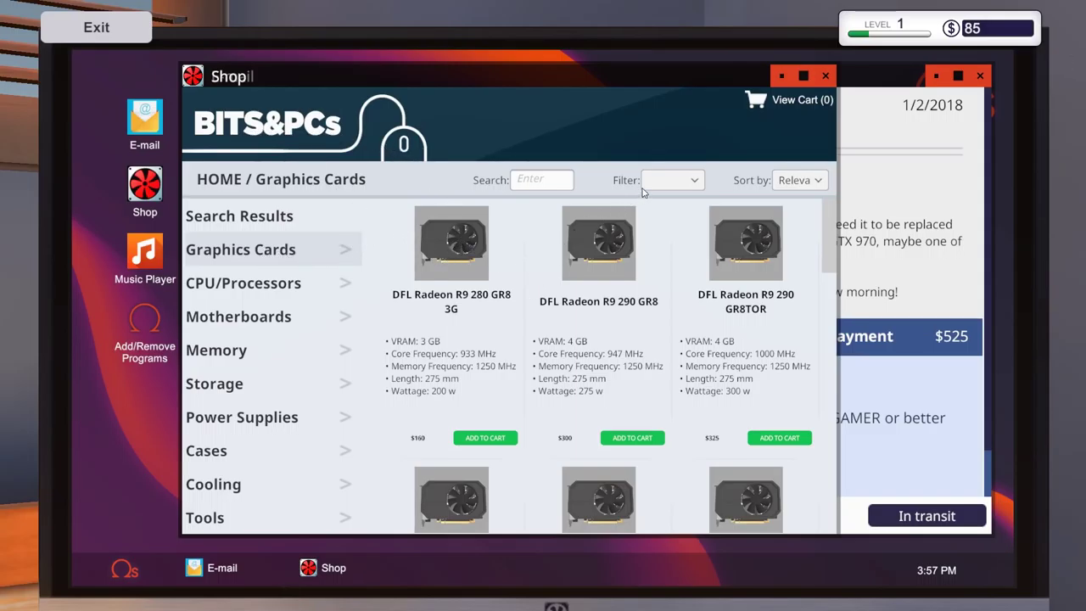
left_click(543, 180)
type("gtx")
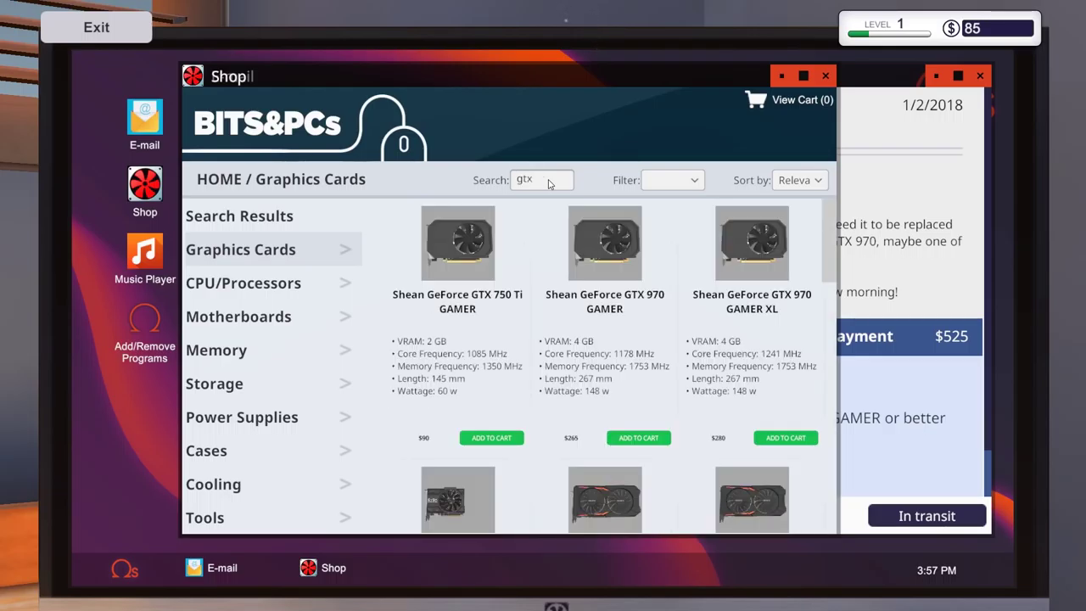
left_click(620, 255)
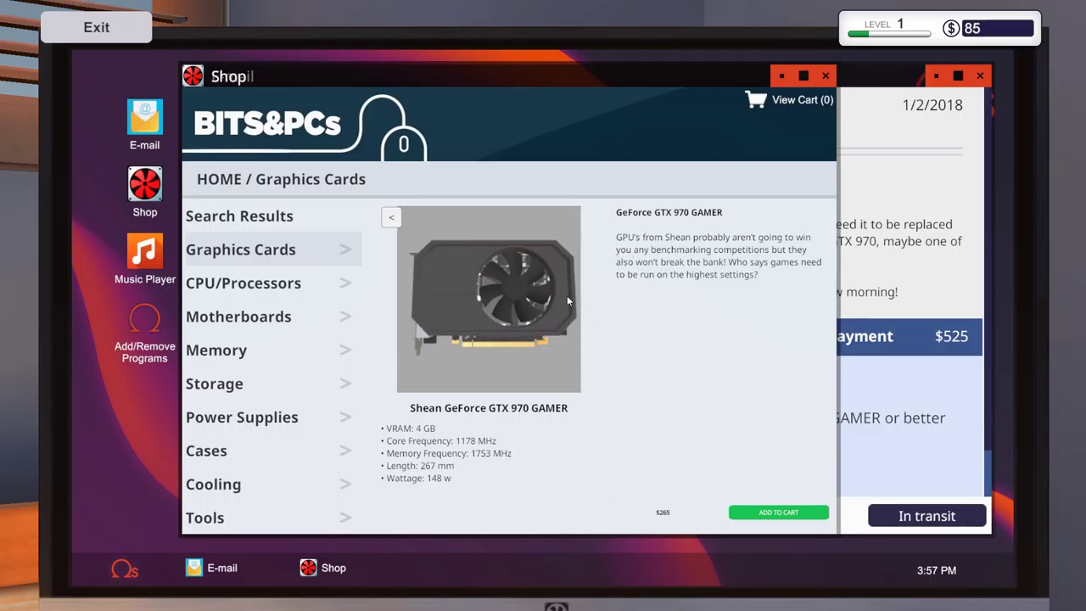
left_click(254, 256)
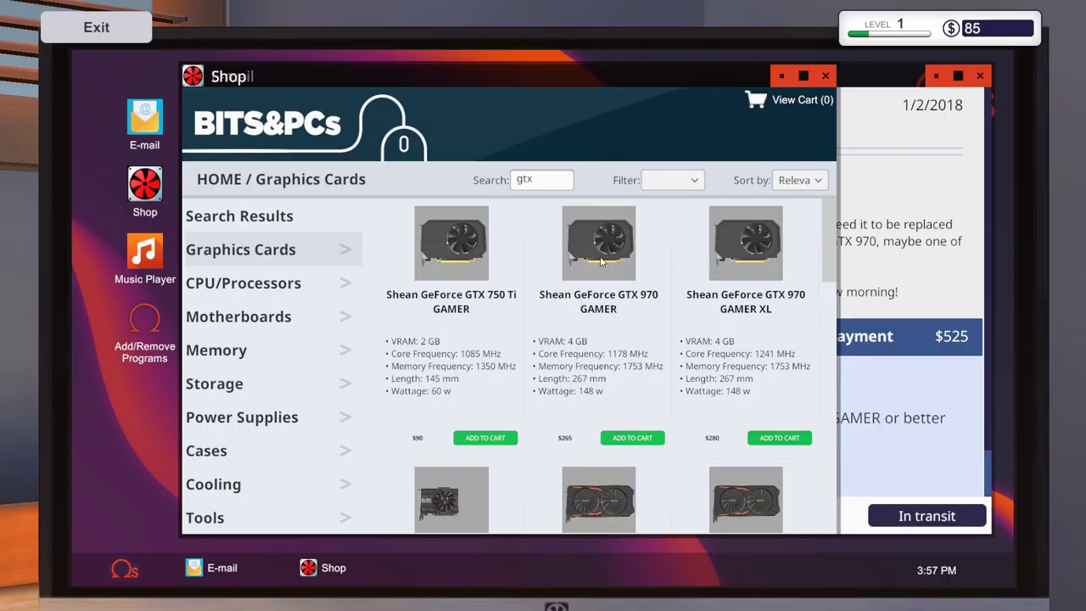
scroll(489, 270, "down", 1)
scroll(489, 270, "up", 1)
scroll(626, 288, "down", 2)
scroll(632, 340, "up", 2)
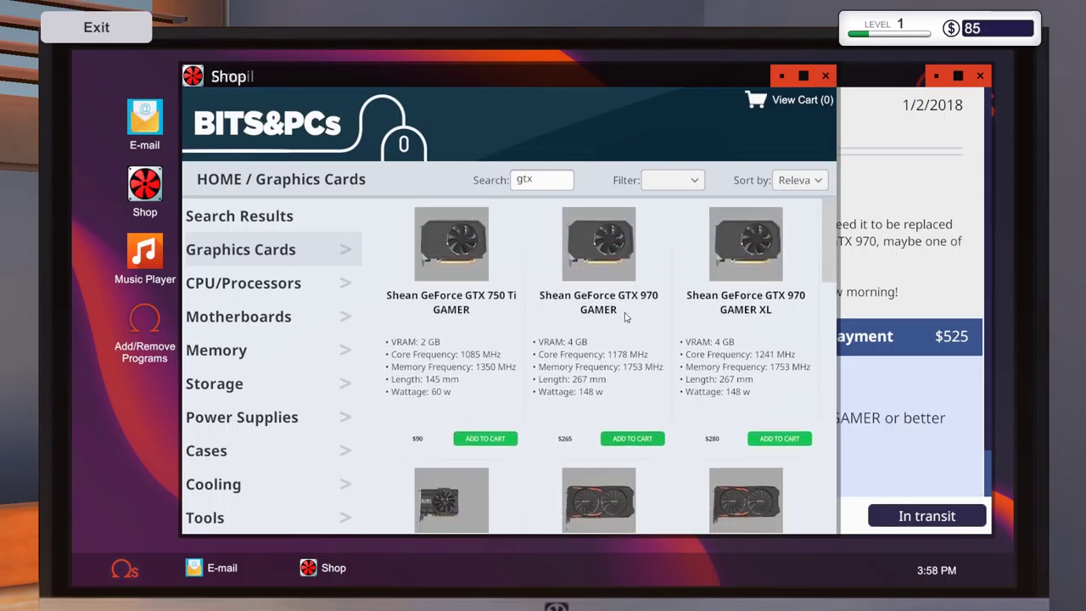
left_click(643, 440)
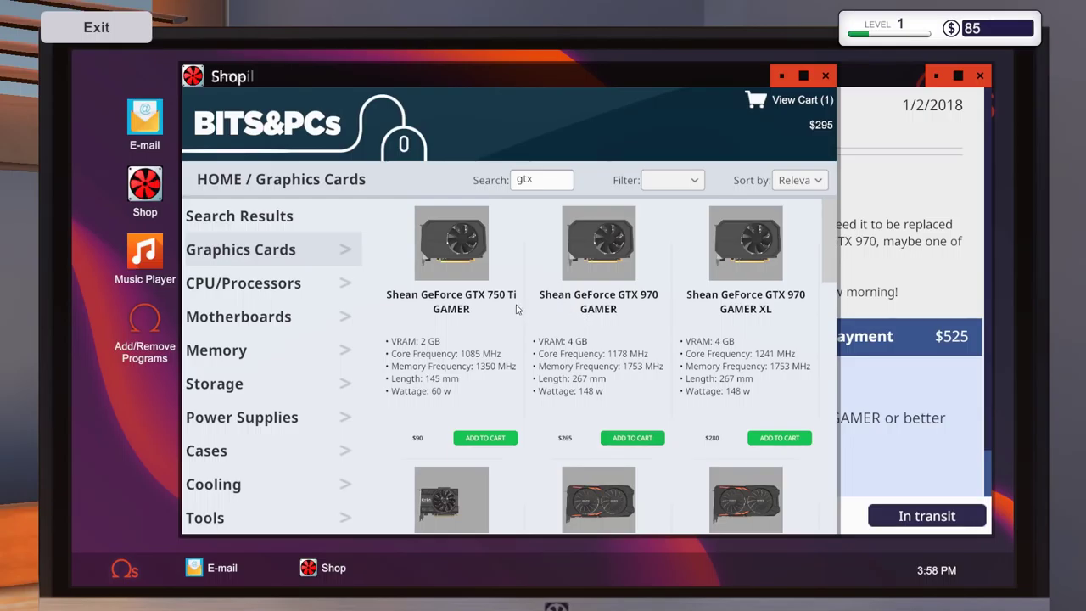
double_click(544, 181)
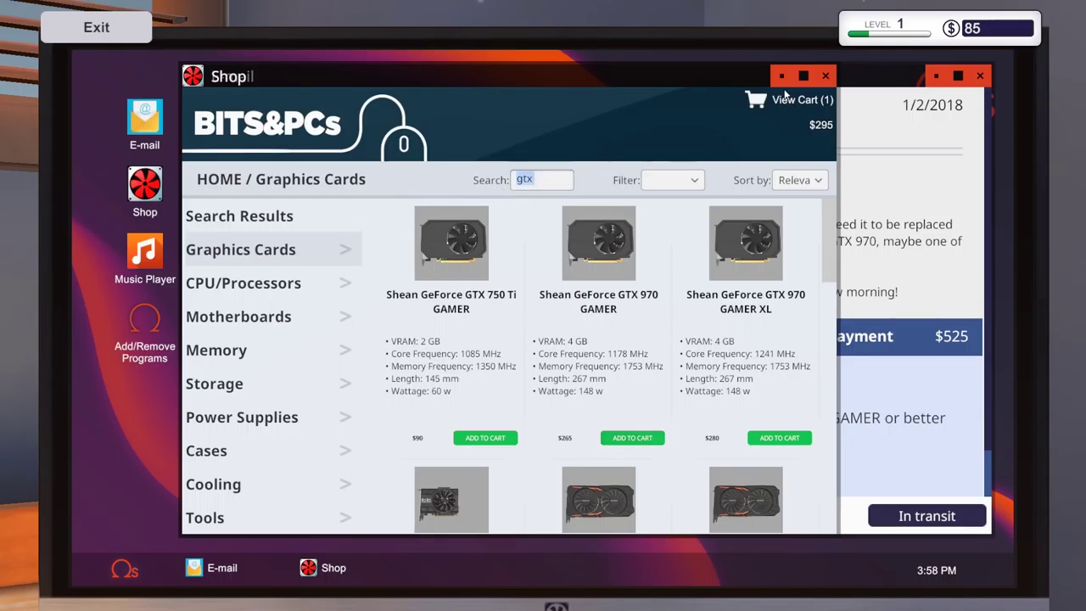
Step: Clear the 'gtx' search and browse the Memory and Storage product lists
key("BackSpace")
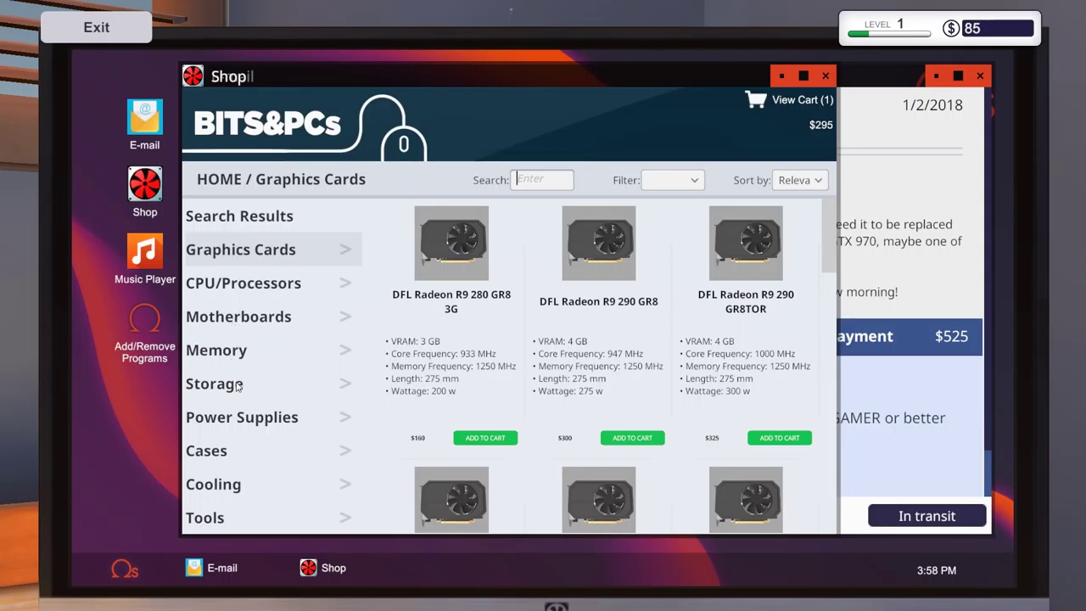
left_click(235, 355)
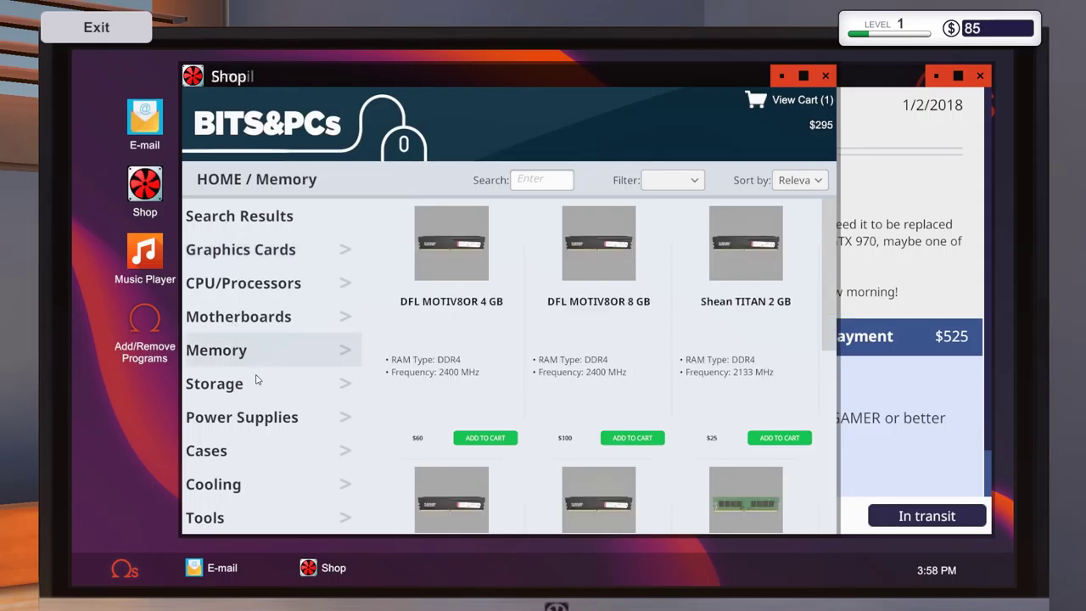
left_click(237, 386)
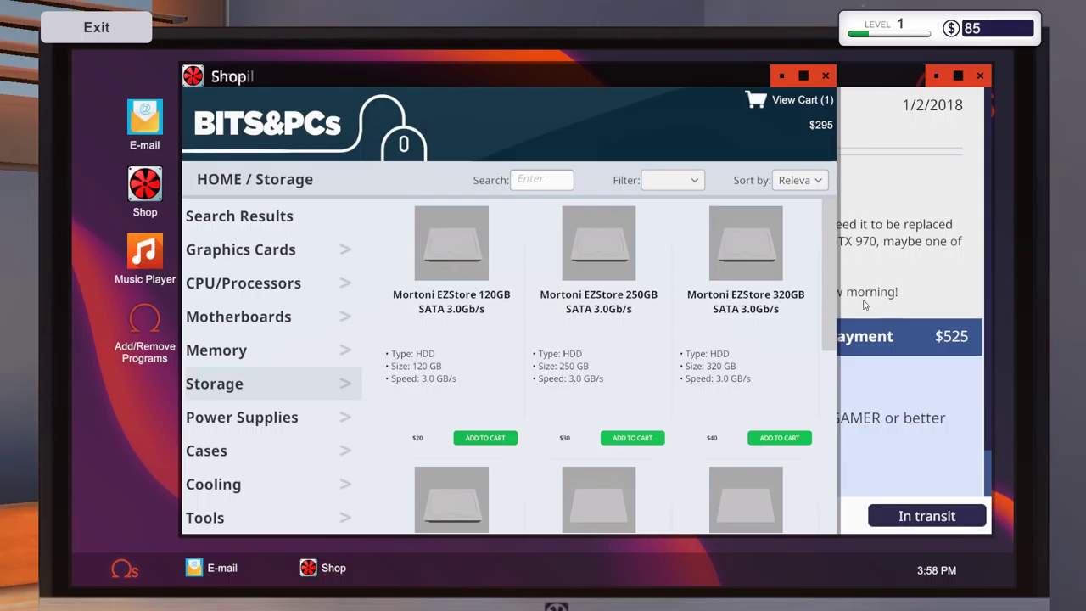
Step: Read the 'More space on my computer' email, then add the Mortoni EZStore 500GB drive ($345 cart)
left_click(912, 276)
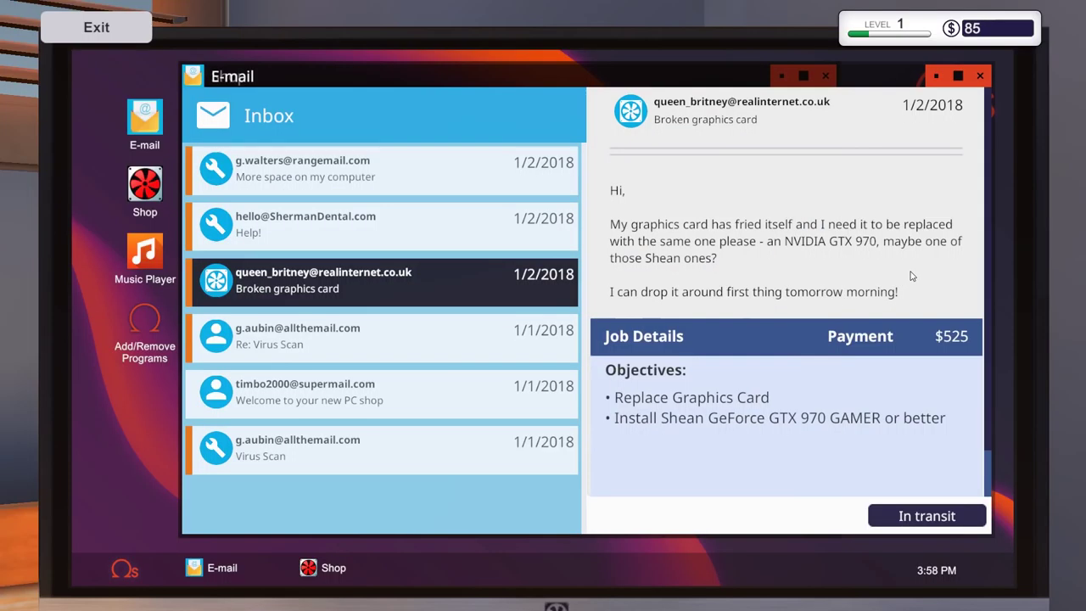
left_click(389, 238)
left_click(388, 180)
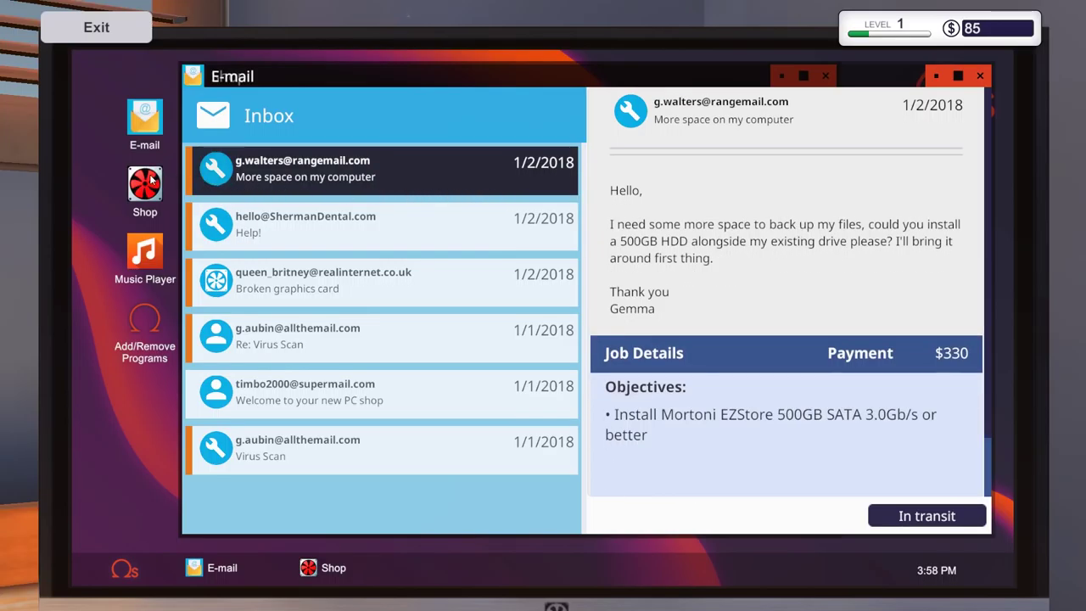
left_click(331, 567)
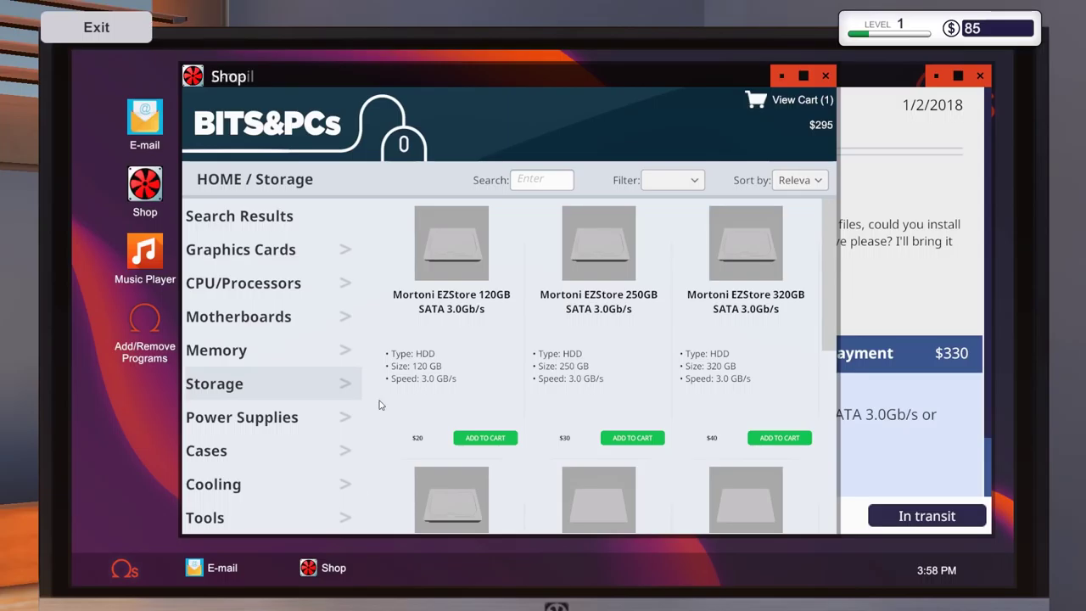
scroll(679, 322, "down", 2)
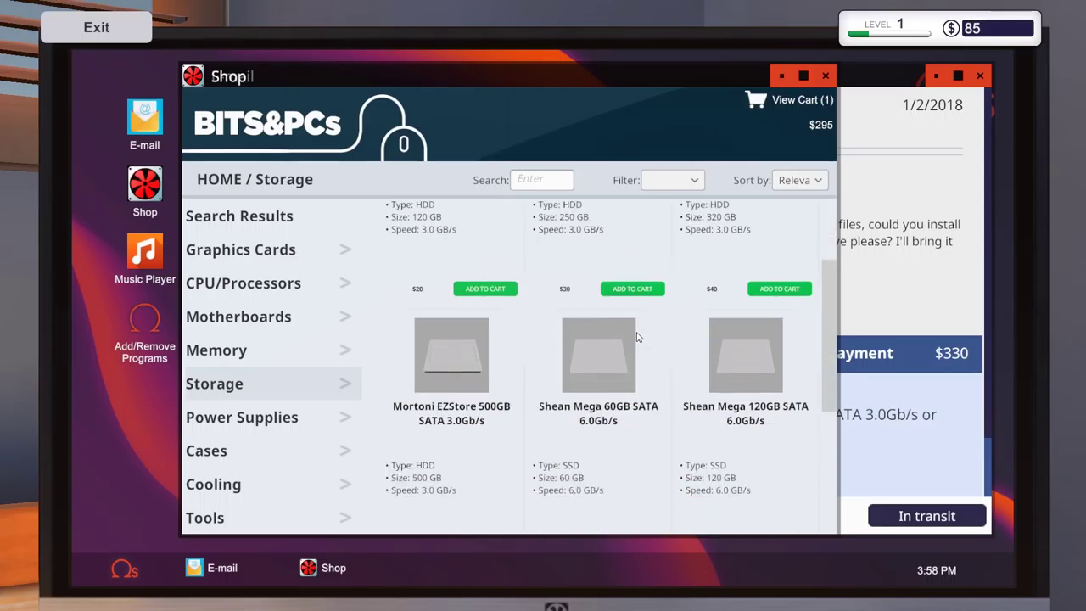
scroll(638, 337, "down", 2)
scroll(439, 441, "down", 1)
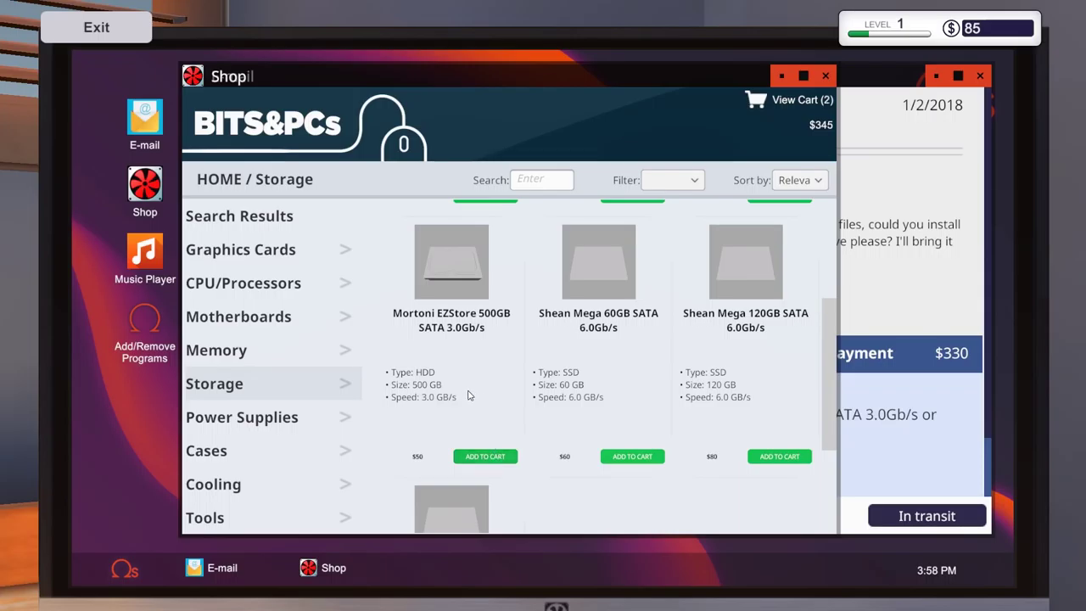
left_click(787, 103)
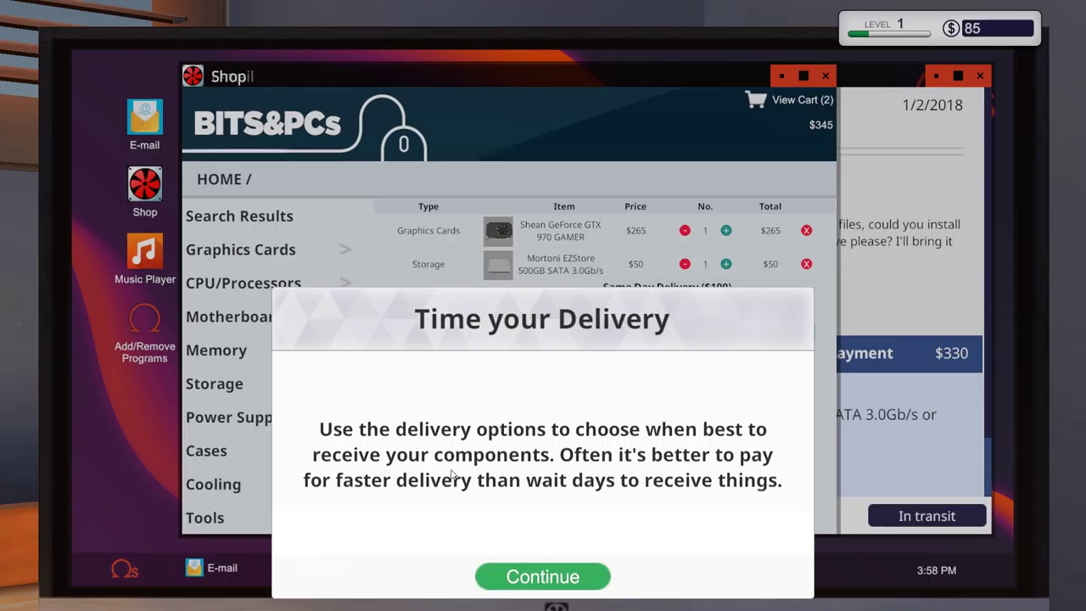
Step: Buy the $345 GTX 970 and 500GB HDD order with next-day delivery, then leave the computer
left_click(559, 577)
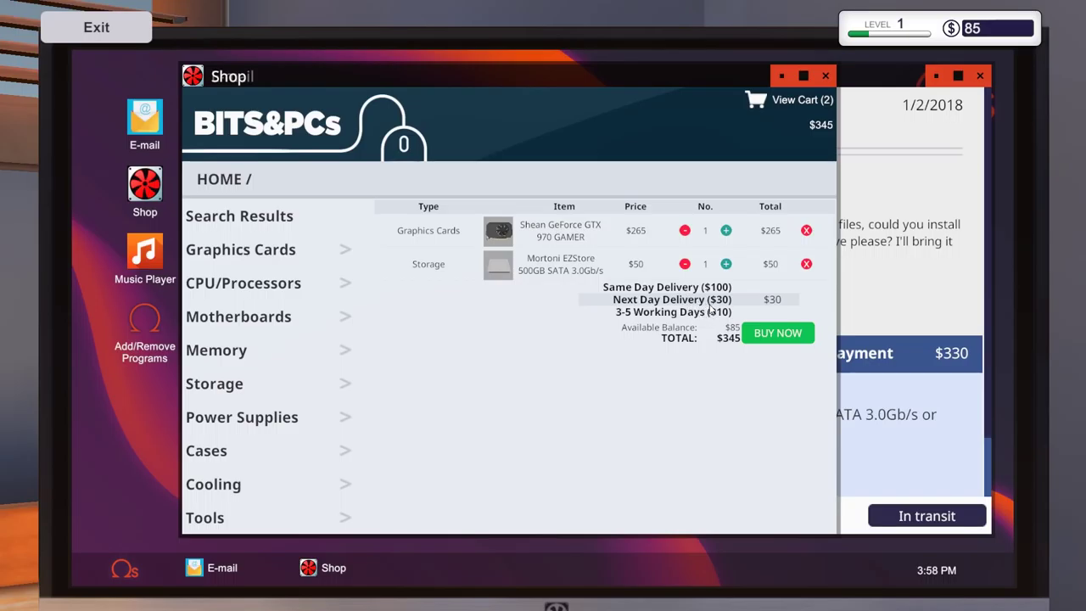
left_click(763, 336)
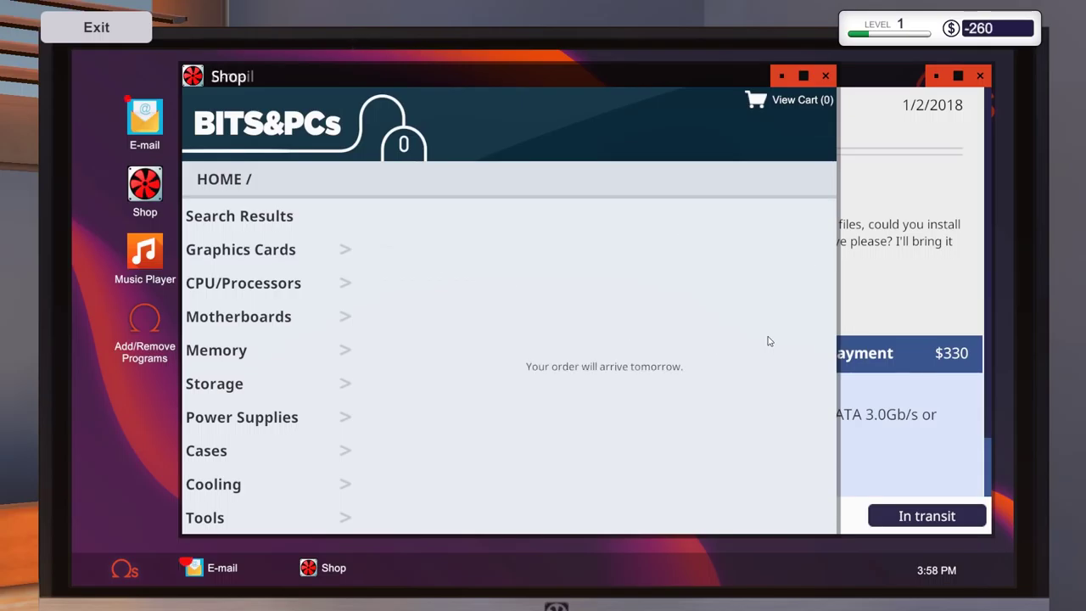
left_click(824, 77)
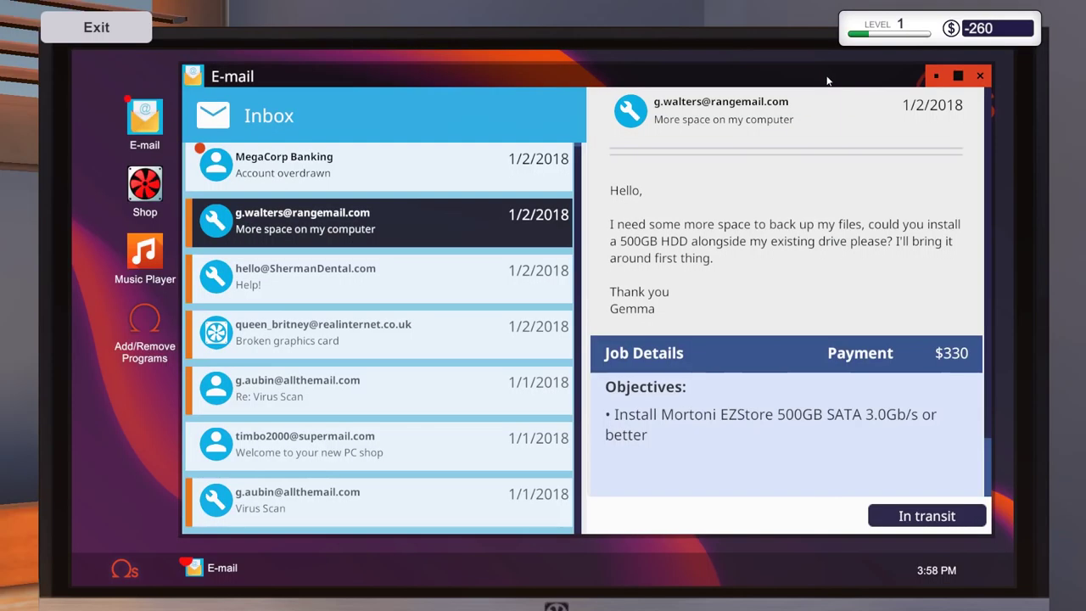
left_click(980, 77)
key("Escape")
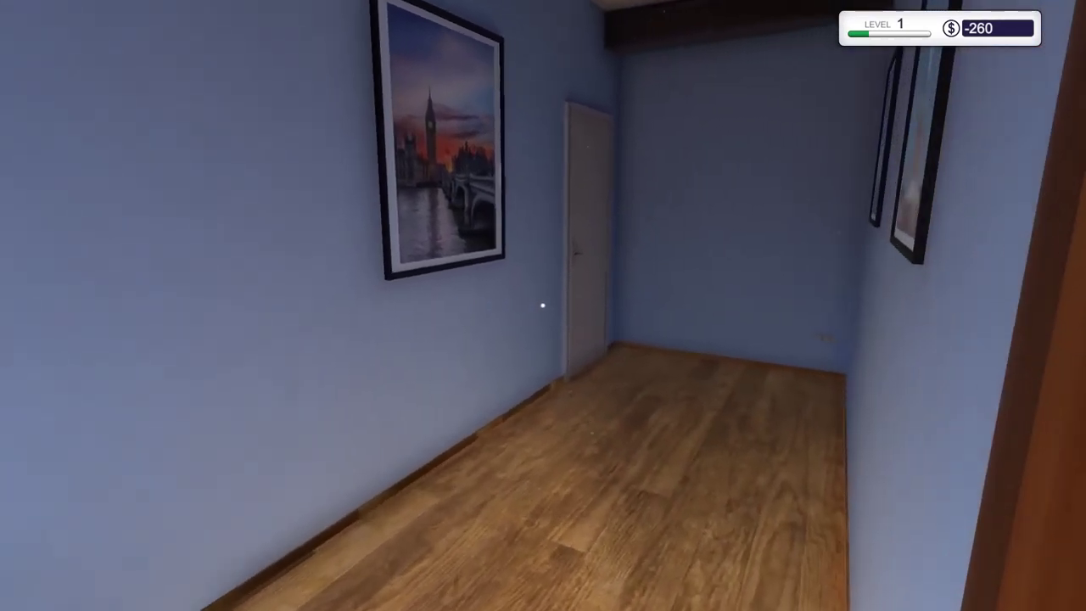
Step: End the day at the workshop door and begin Wednesday, January 3 with the parts delivered
key("w")
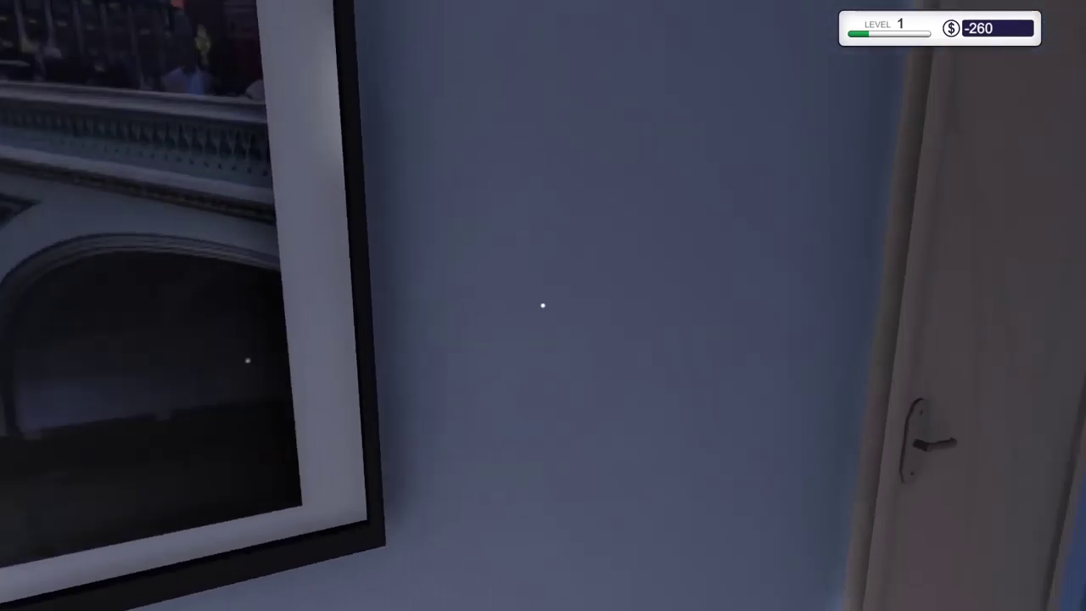
left_click(544, 305)
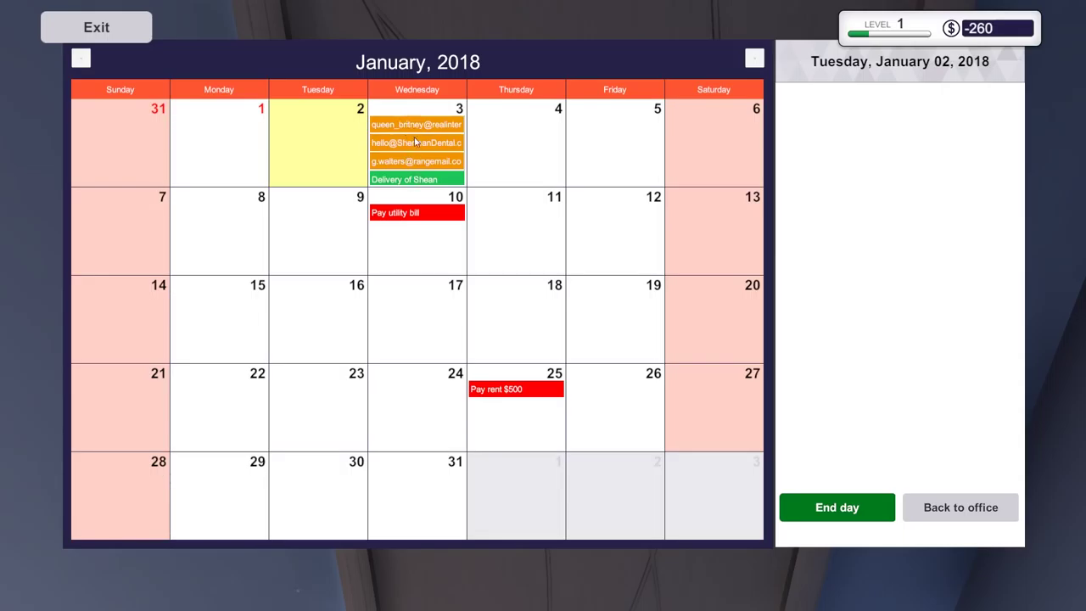
left_click(838, 508)
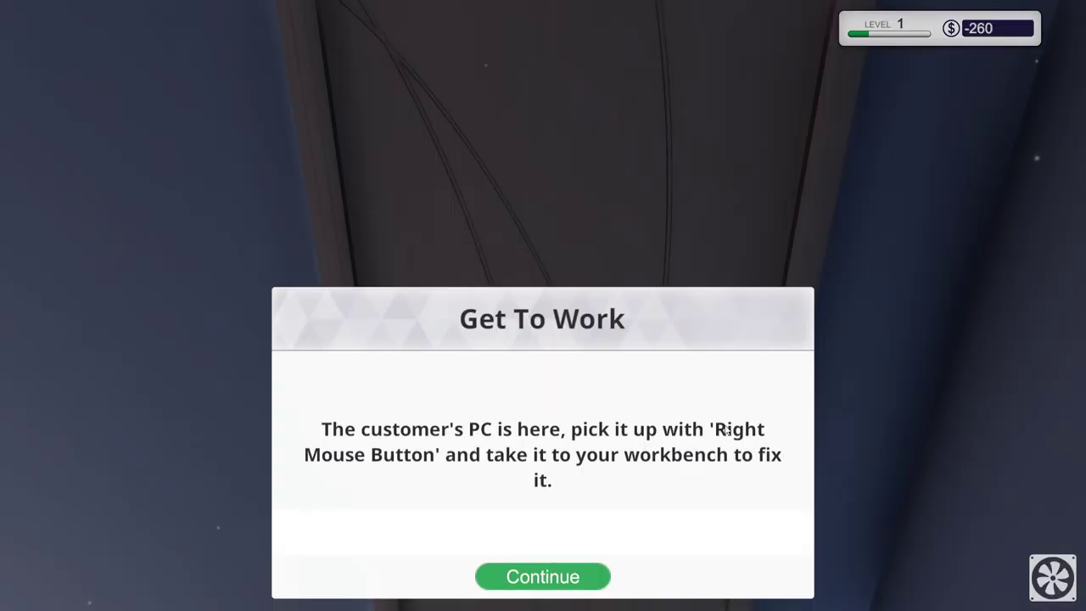
left_click(543, 577)
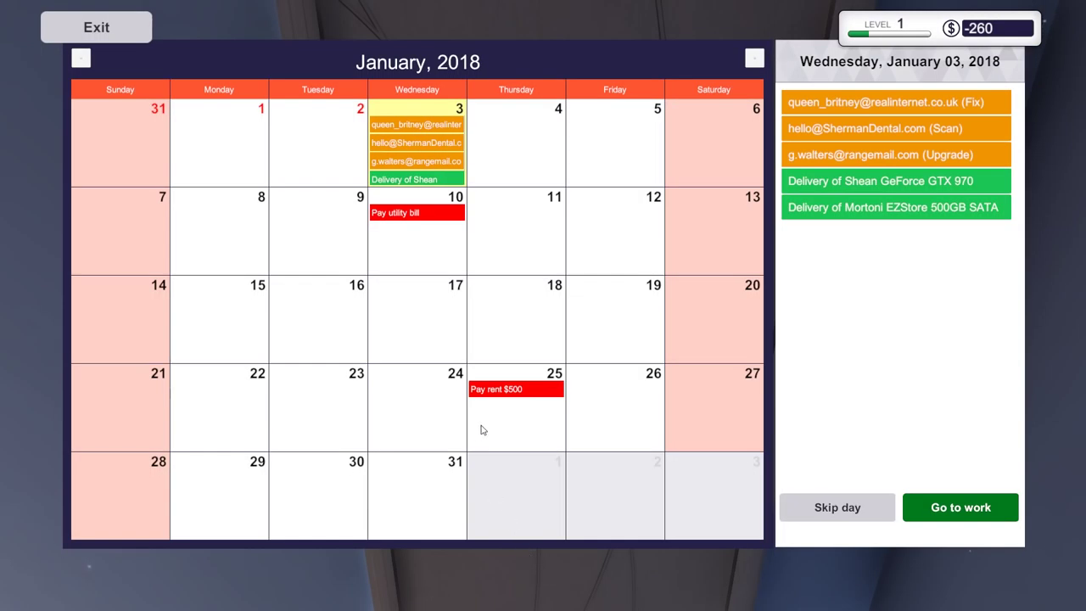
left_click(954, 511)
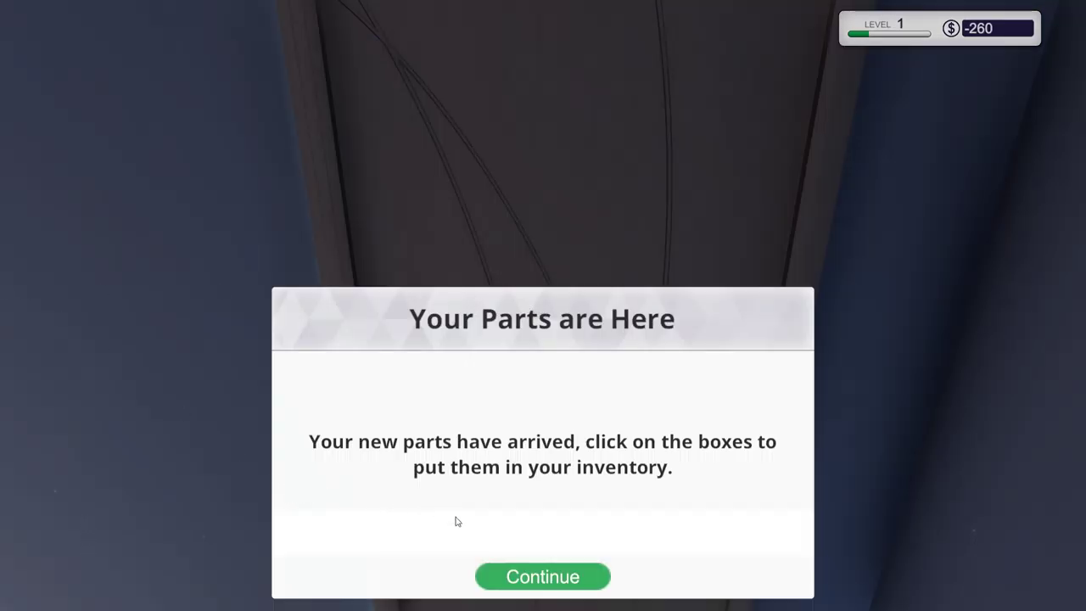
left_click(562, 582)
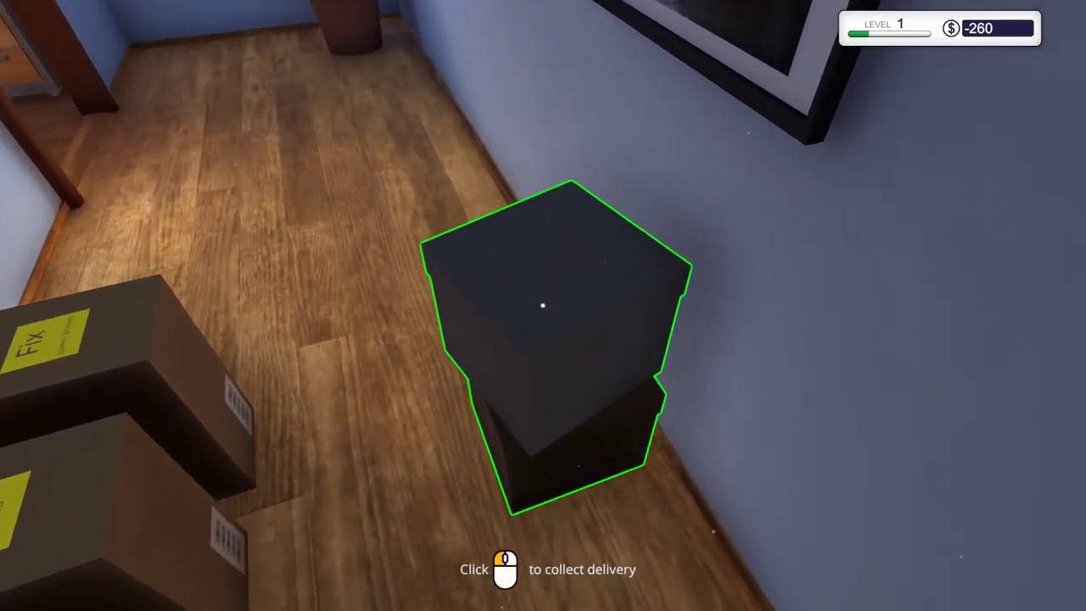
Step: Collect the delivery box into inventory and place Queen_britney's Fix PC on the workbench
left_click(542, 306)
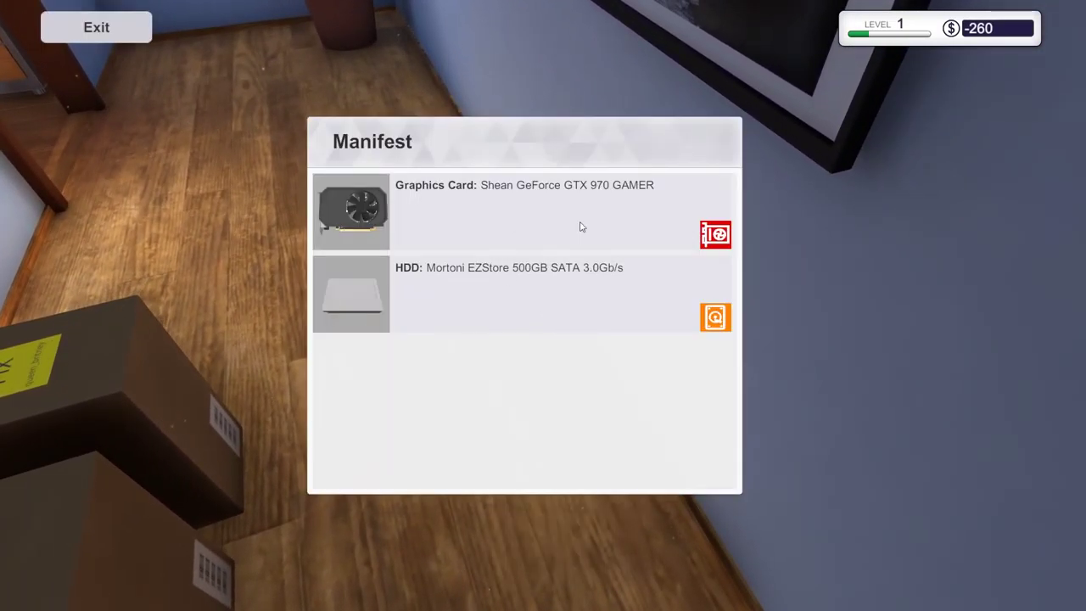
left_click(418, 276)
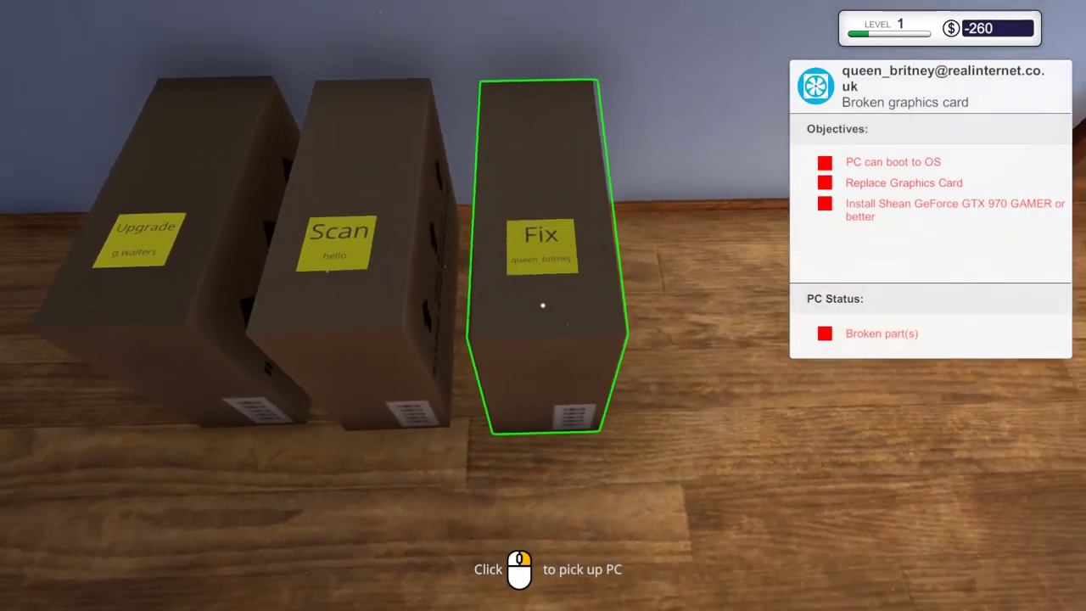
left_click(542, 306)
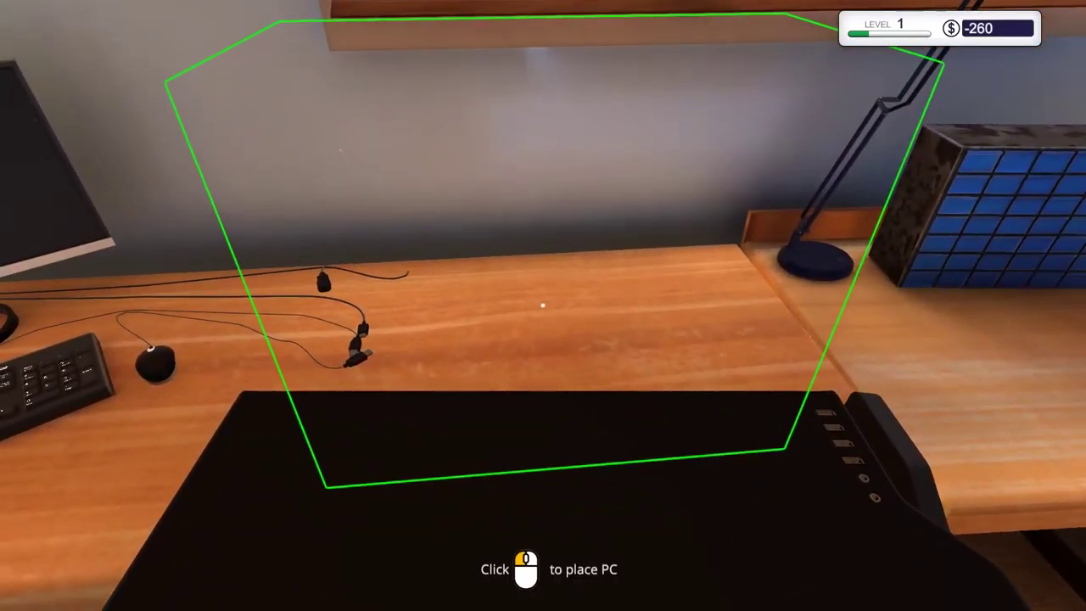
left_click(542, 306)
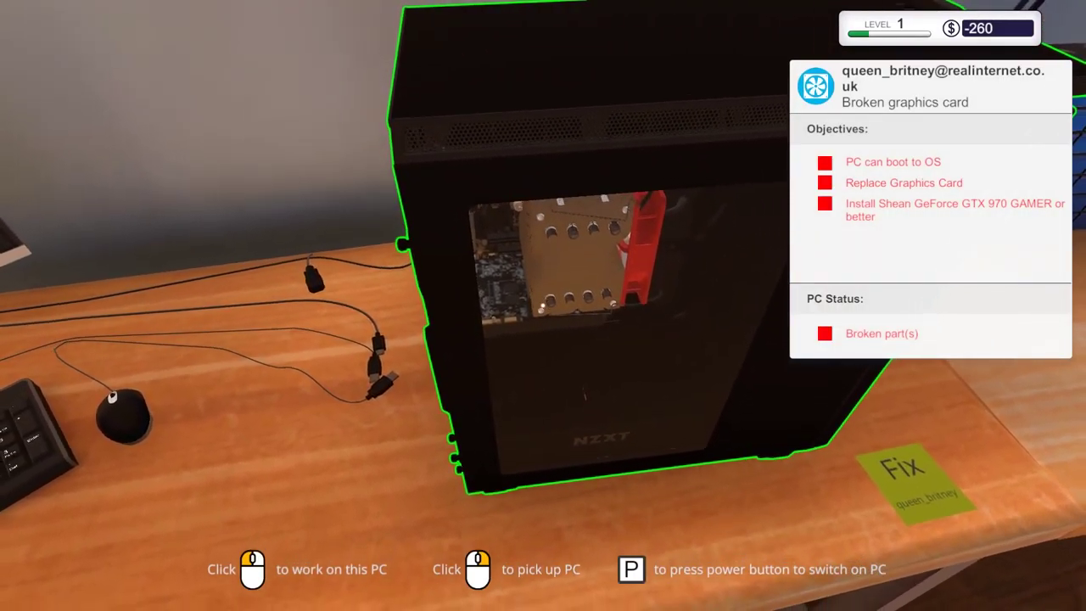
Step: In cable mode, plug in the motherboard, graphics card and PSU cables of Queen_britney's PC
left_click(543, 306)
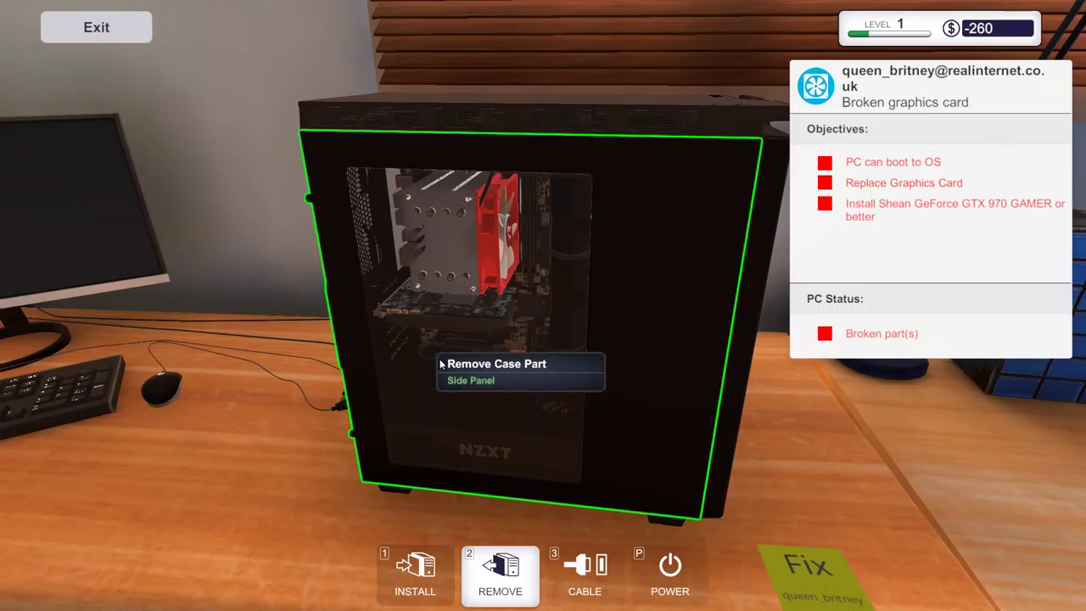
left_click(563, 561)
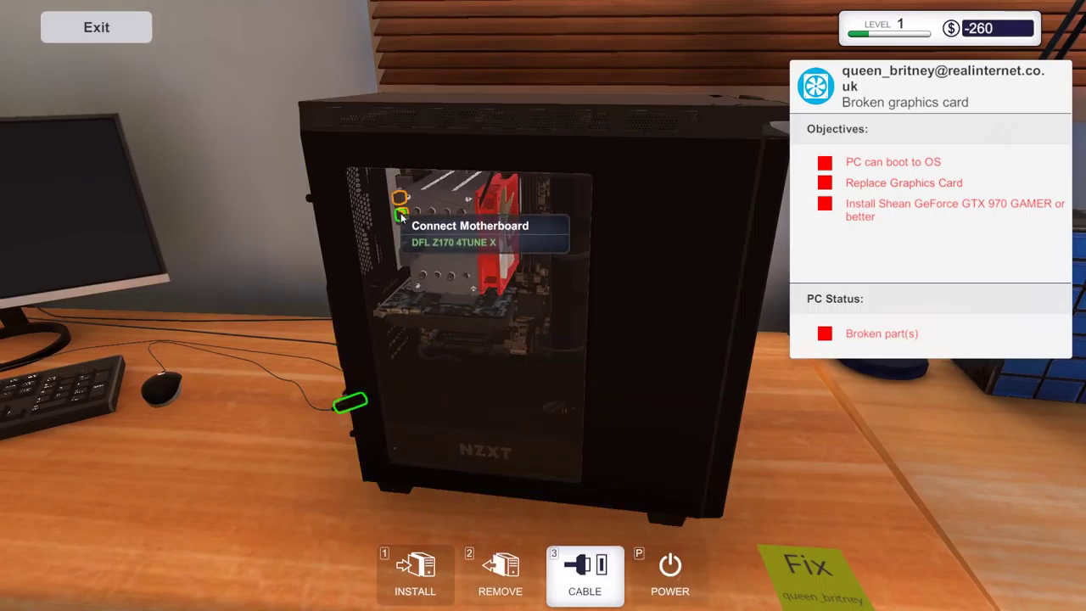
left_click(400, 214)
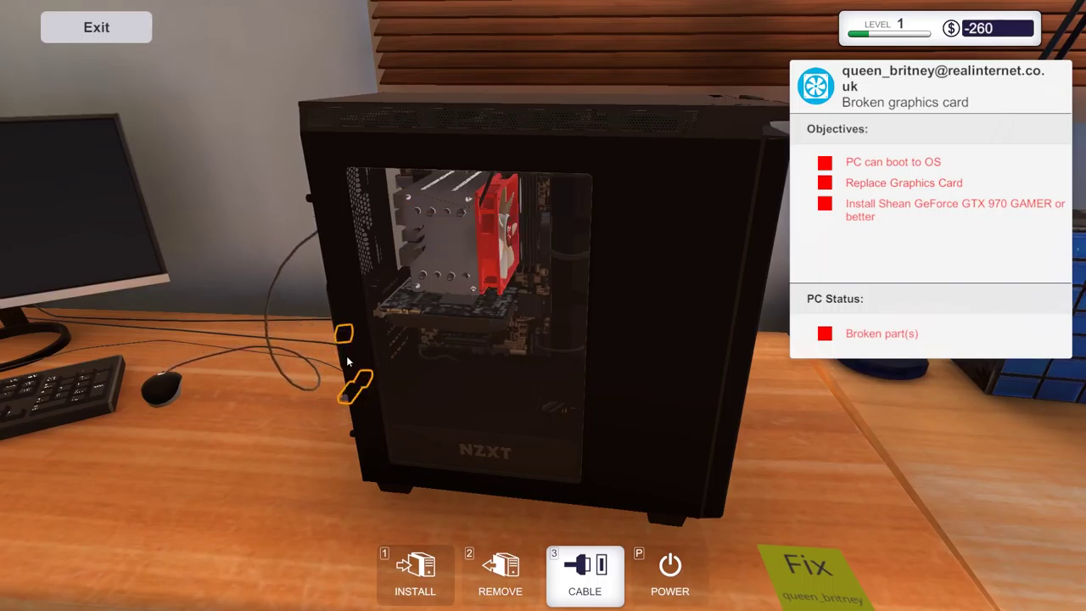
left_click(400, 210)
left_click_drag(372, 286, 216, 439)
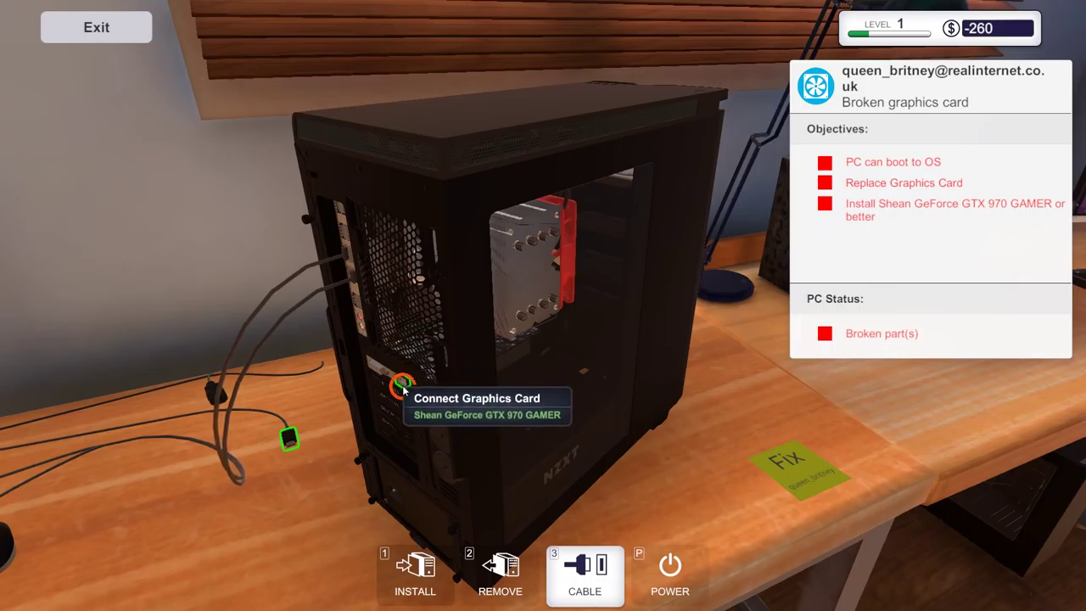
left_click(292, 437)
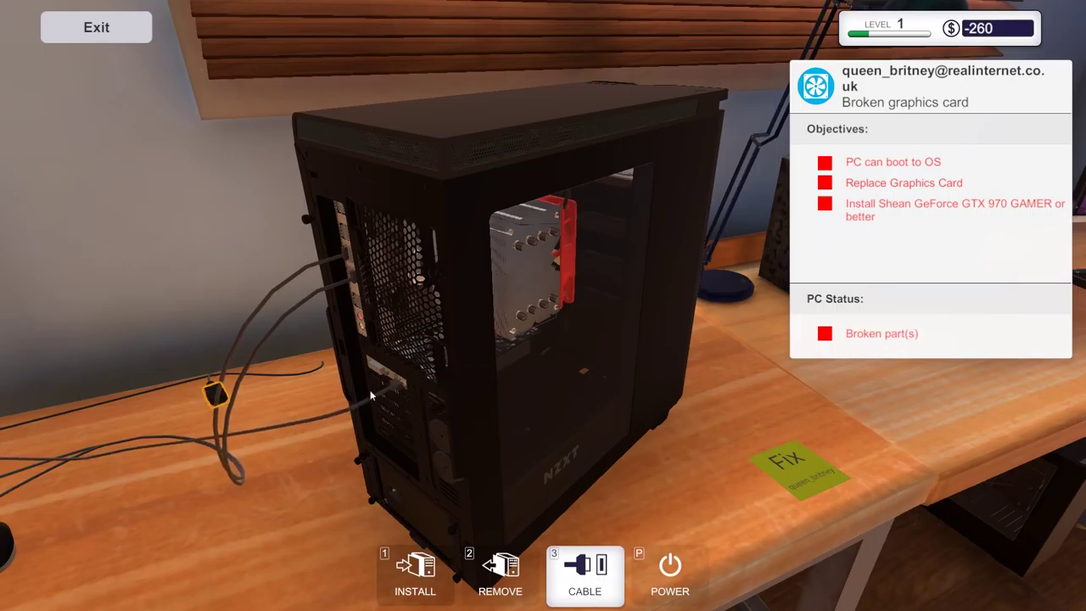
left_click(398, 490)
left_click_drag(509, 382, 297, 382)
left_click_drag(594, 382, 468, 461)
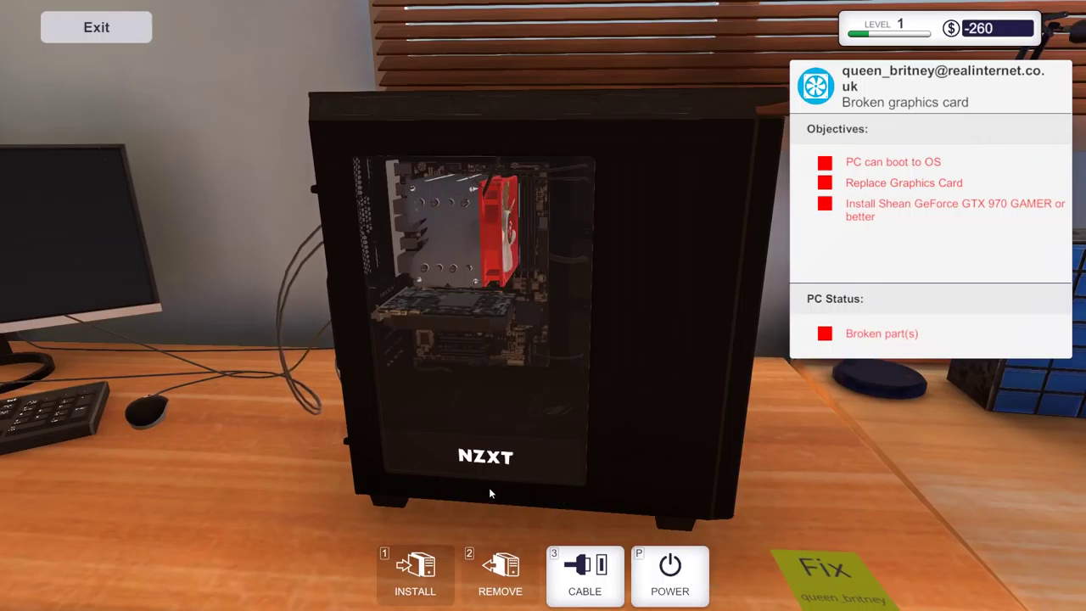
left_click_drag(466, 482, 339, 475)
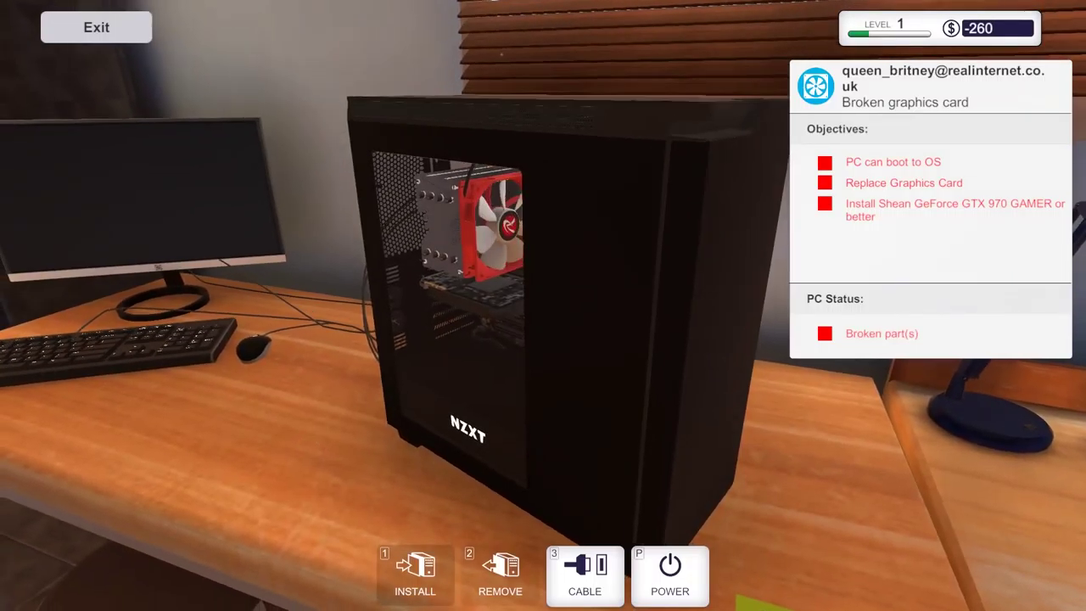
Step: Switch to Remove mode and take off the case side panel
left_click_drag(509, 382, 381, 365)
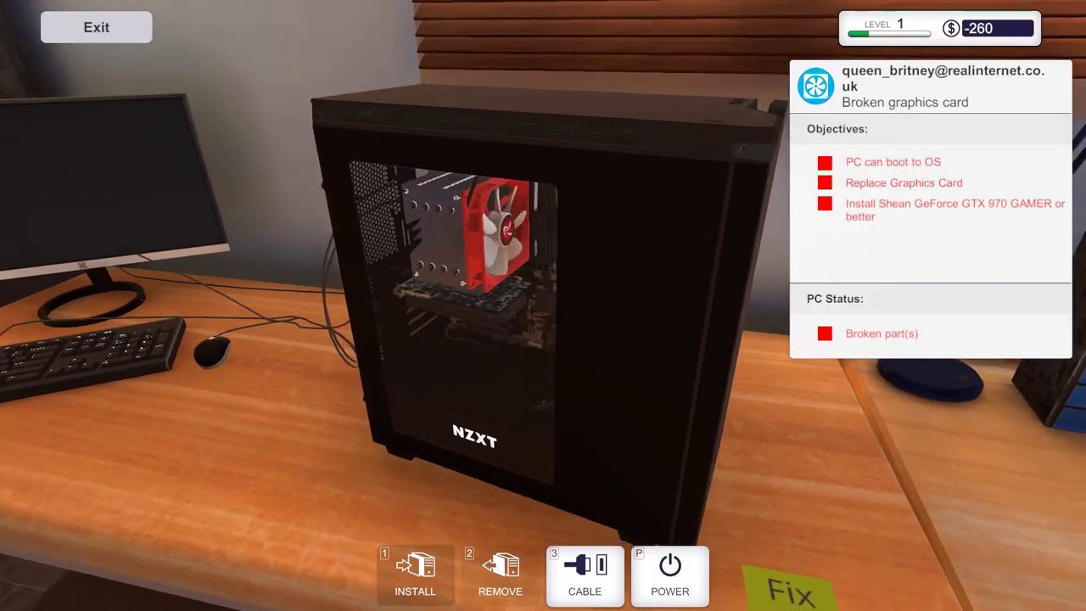
left_click_drag(509, 382, 332, 450)
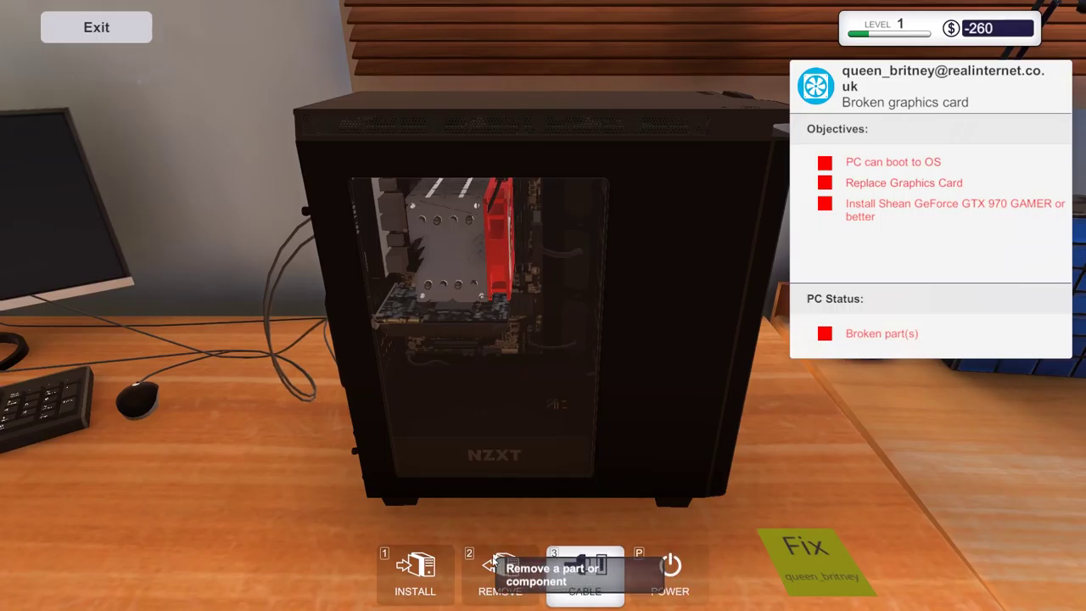
scroll(510, 382, "up", 2)
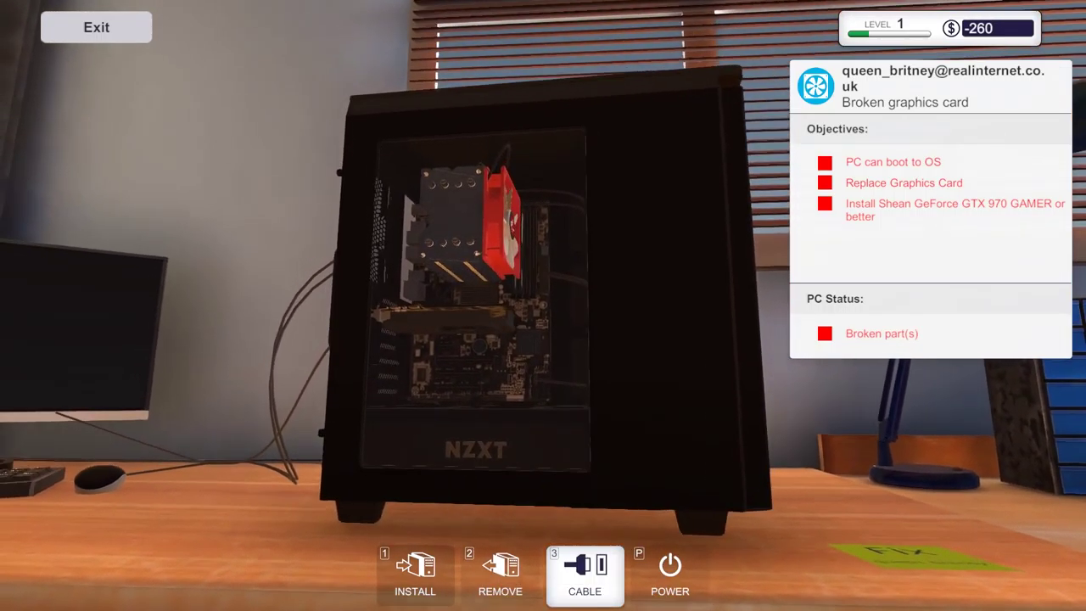
mouse_move(382, 382)
left_mouse_down()
mouse_move(552, 382)
mouse_move(440, 471)
left_mouse_up()
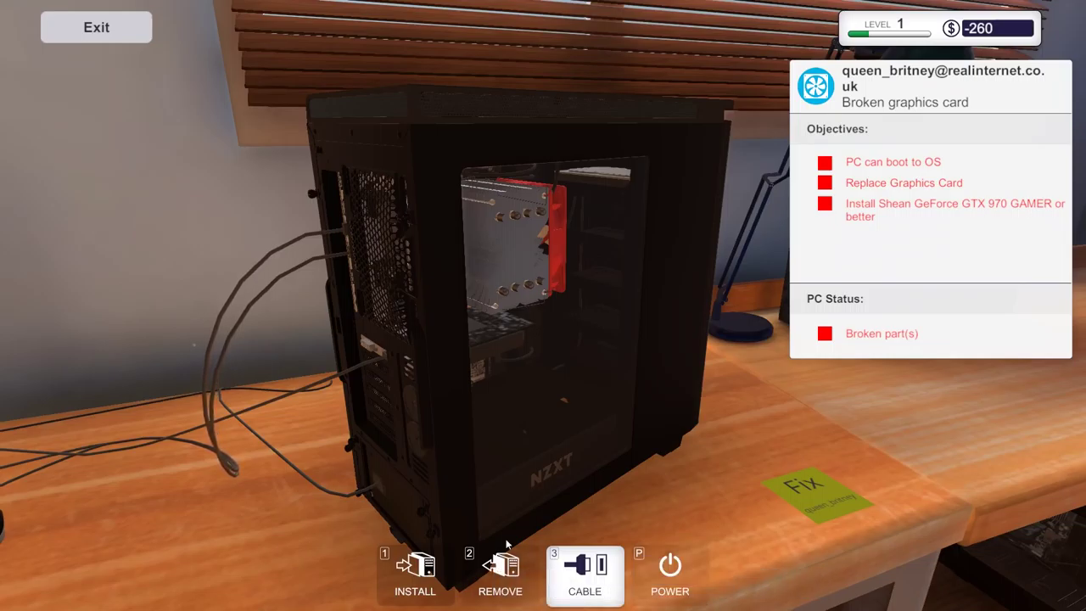
left_click(506, 569)
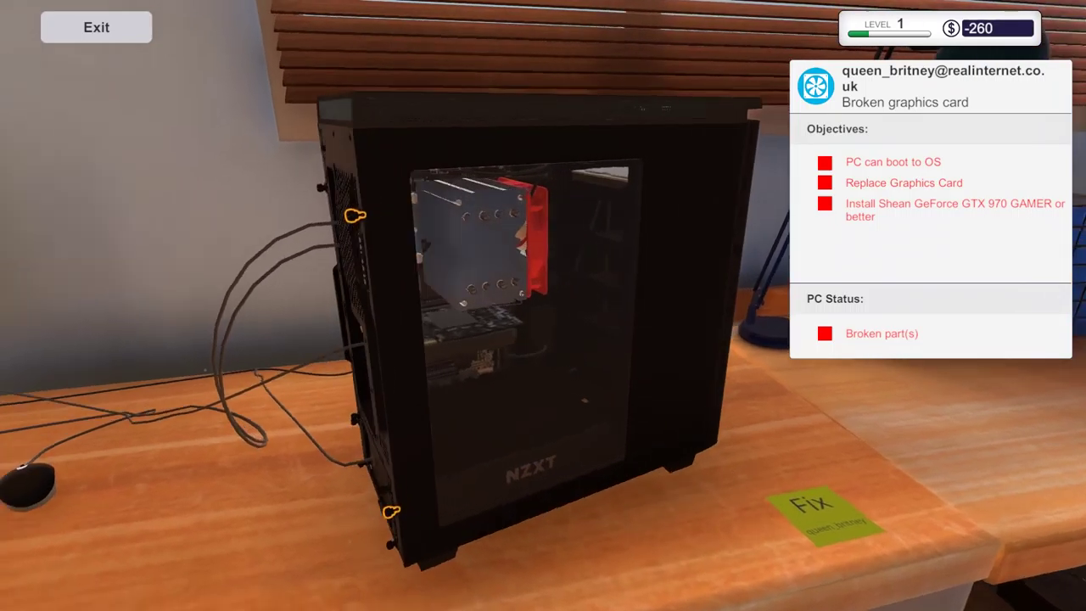
left_click_drag(636, 411, 468, 324)
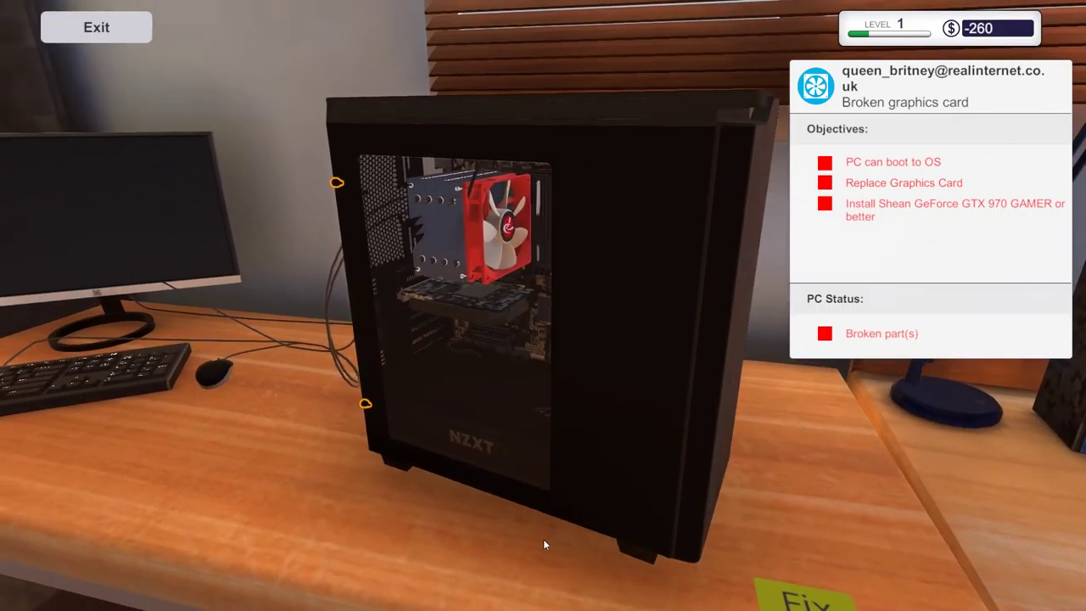
left_click_drag(468, 323, 321, 507)
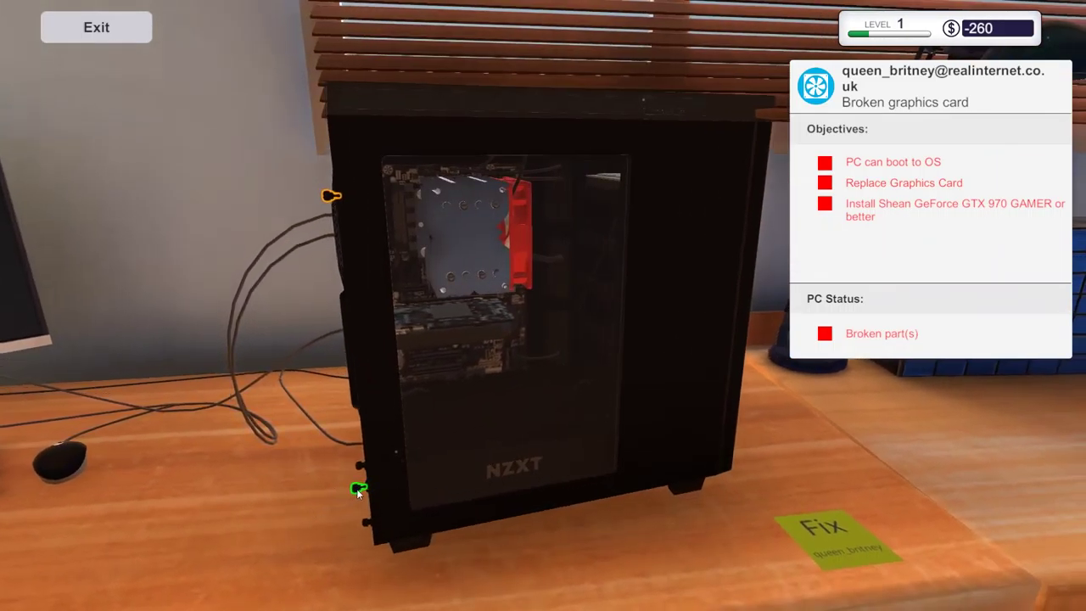
left_click(322, 197)
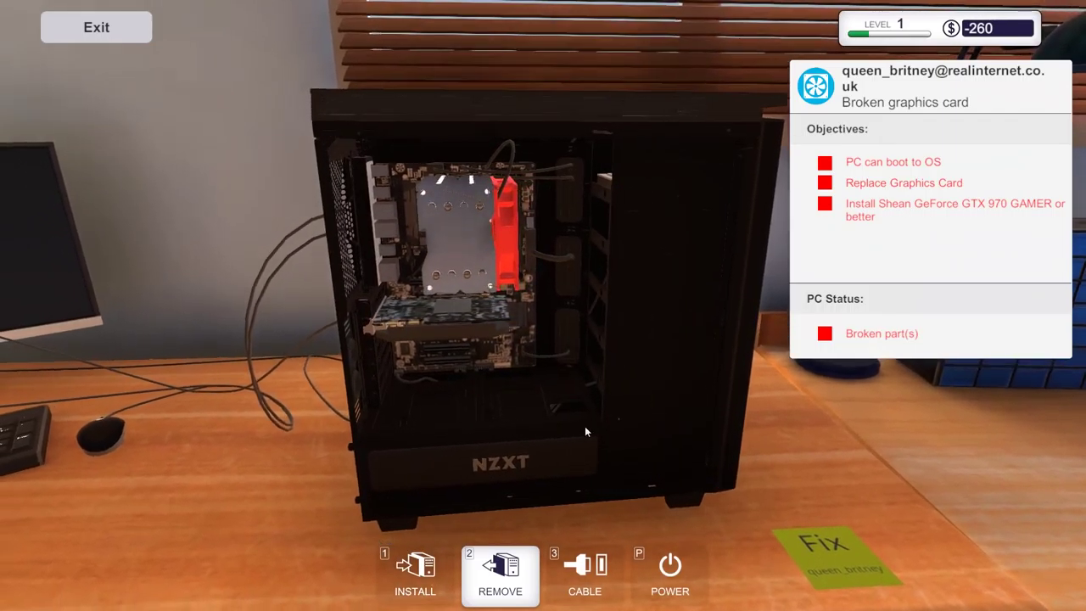
Step: Unplug, unscrew and pull out the old Shean GeForce GTX 970 GAMER card
left_click(356, 320)
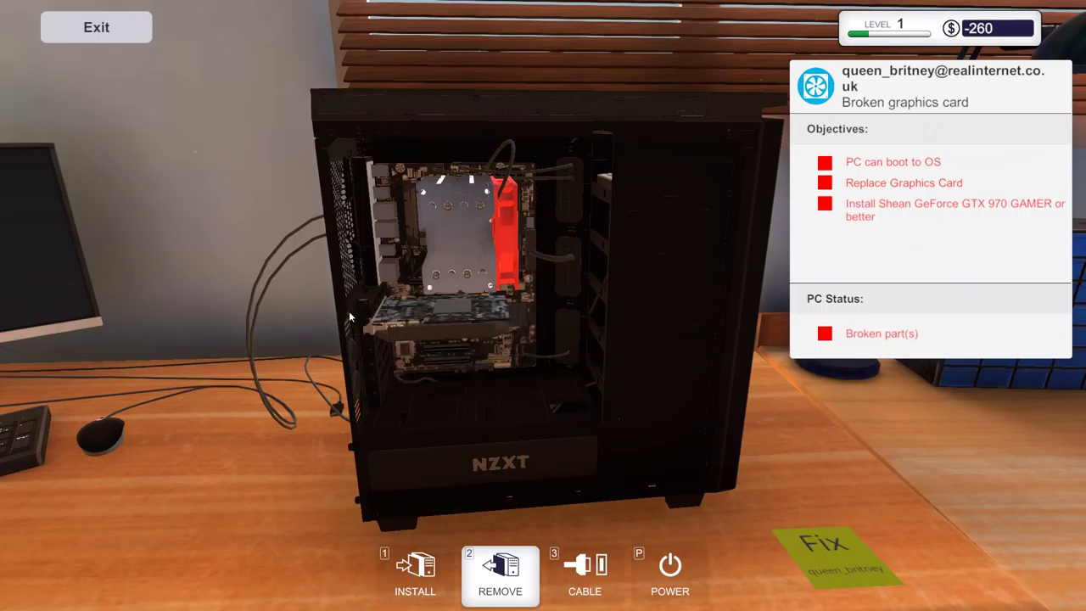
left_click(436, 322)
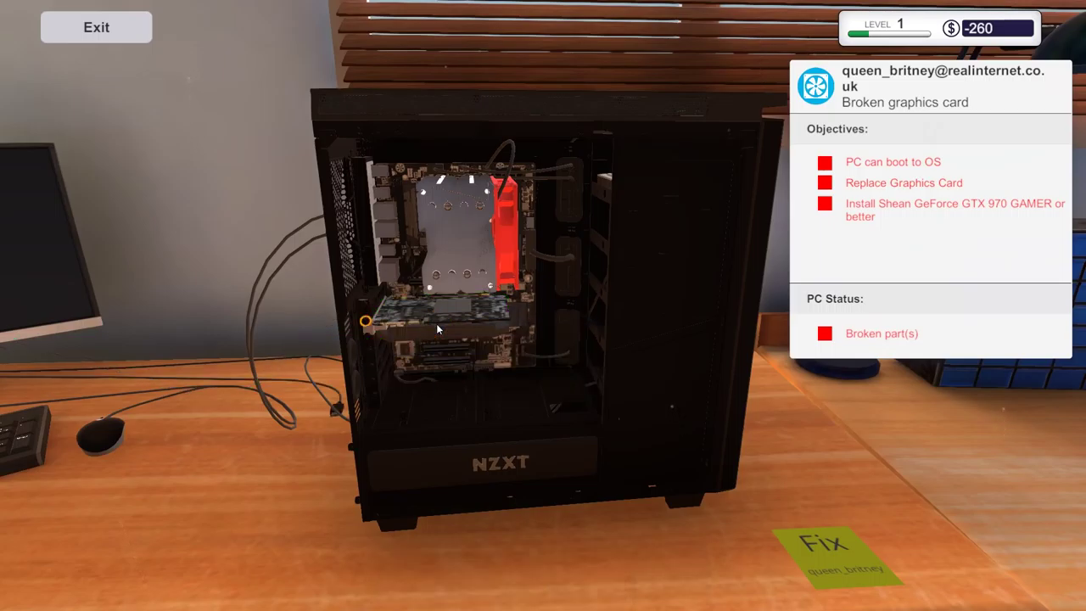
left_click(363, 324)
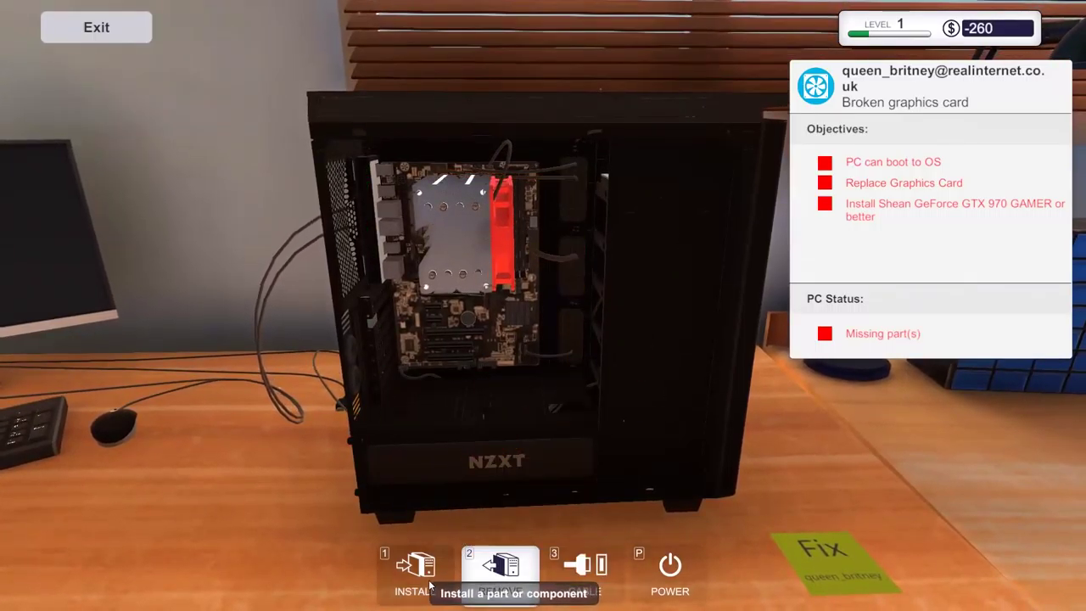
left_click(415, 573)
Step: Seat the new GTX 970 in the PCIe slot, completing both graphics-card objectives
left_click(254, 263)
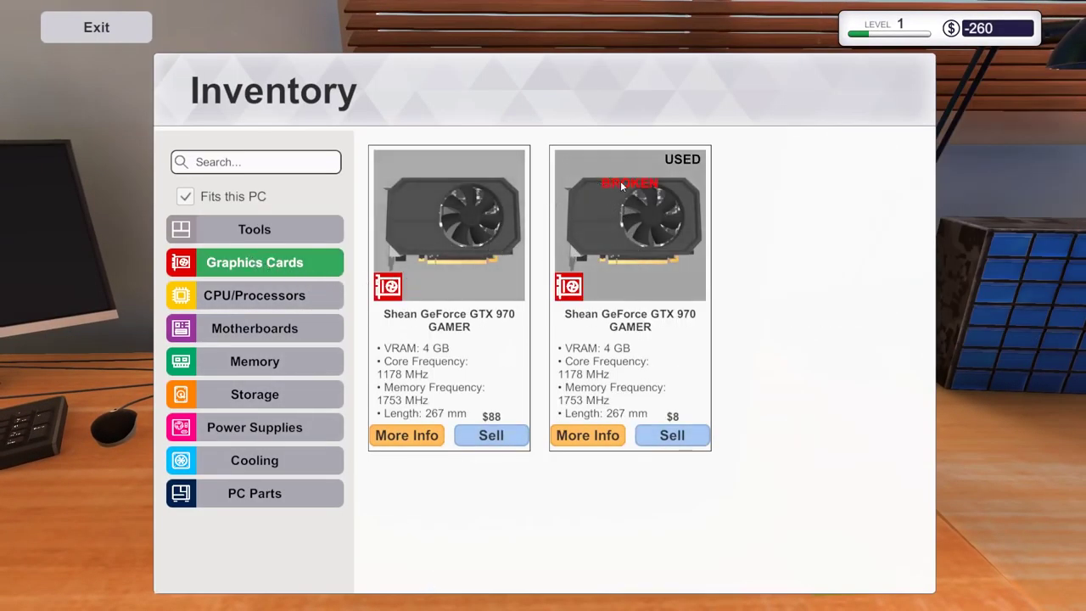
left_click(431, 241)
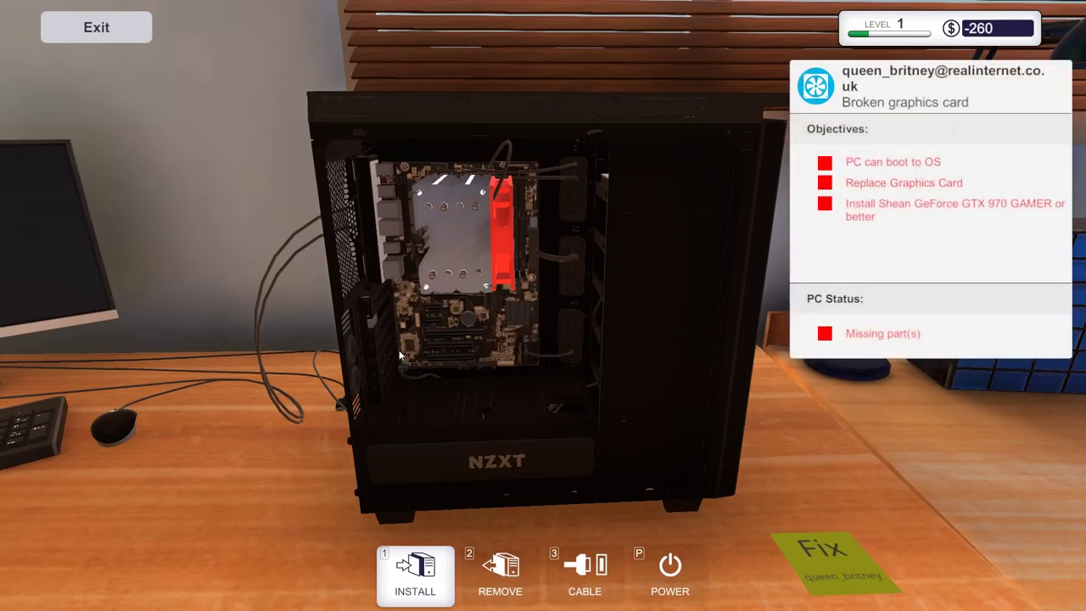
left_click(425, 322)
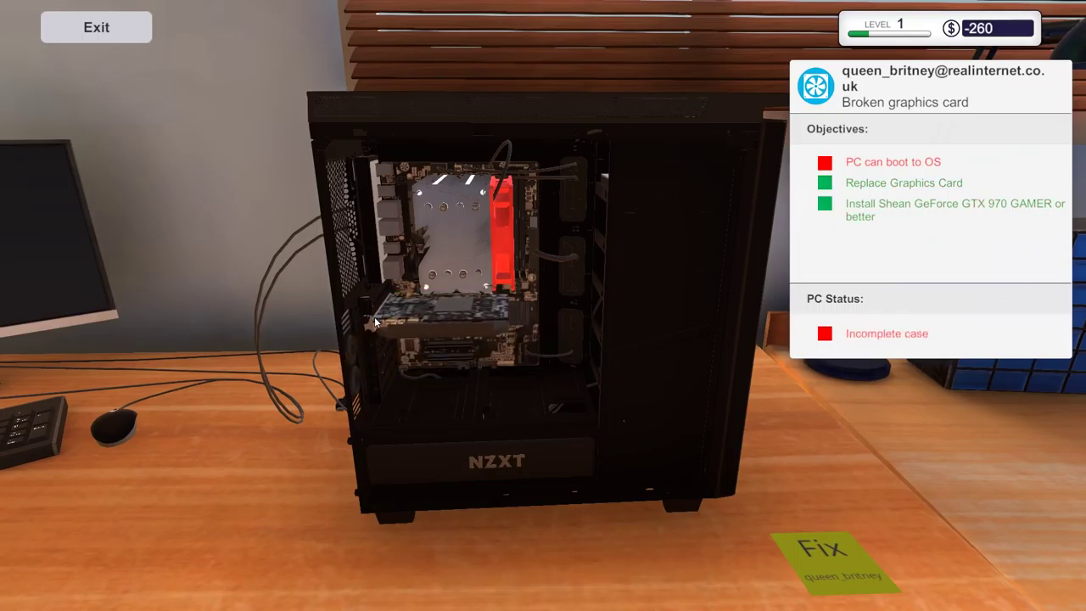
key("2")
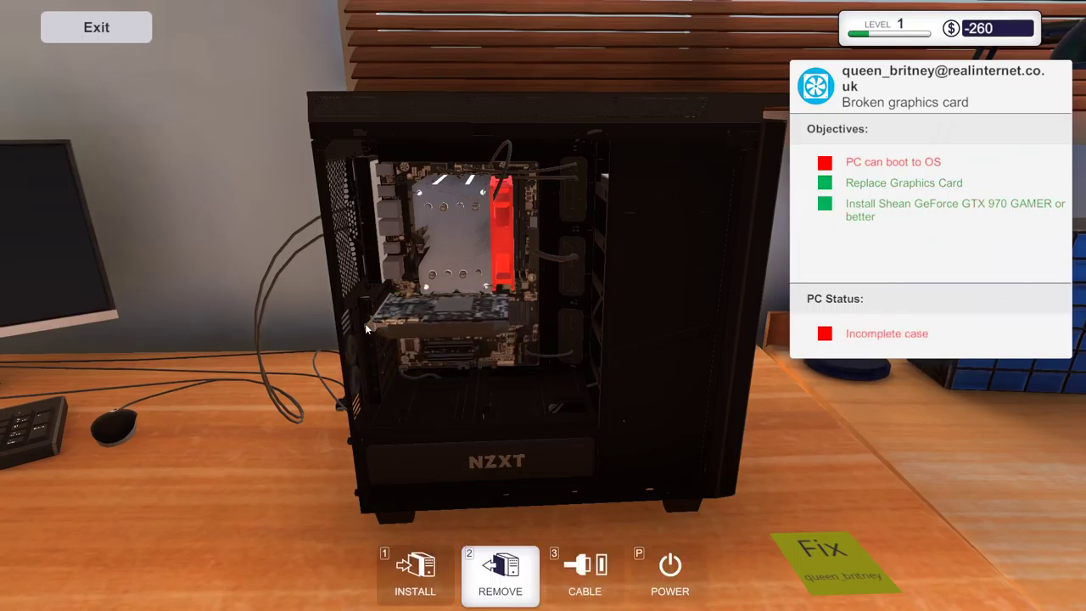
left_click_drag(365, 324, 441, 305)
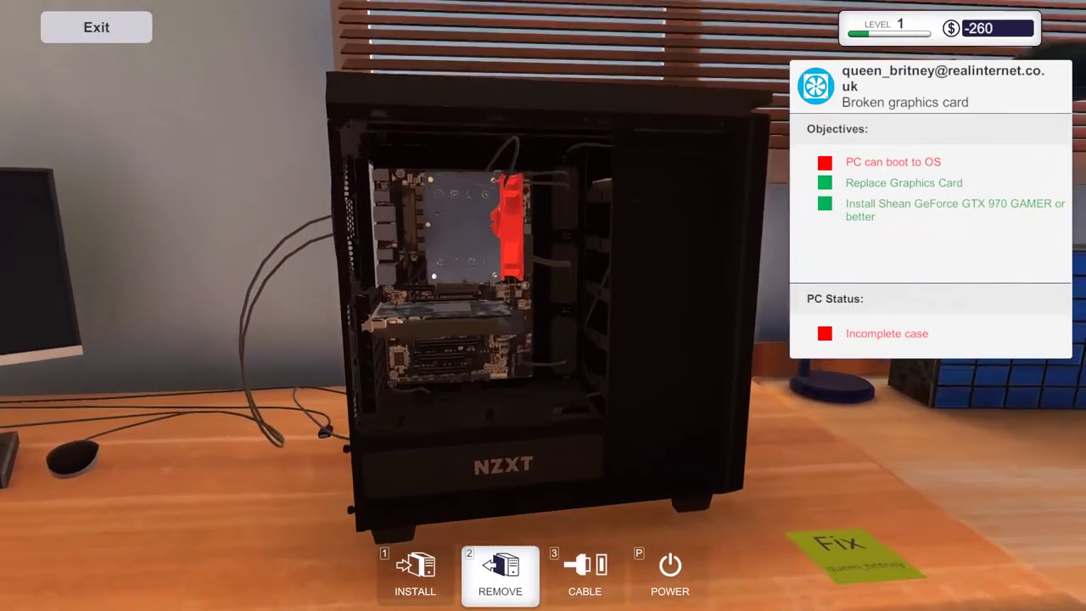
left_click_drag(476, 339, 411, 395)
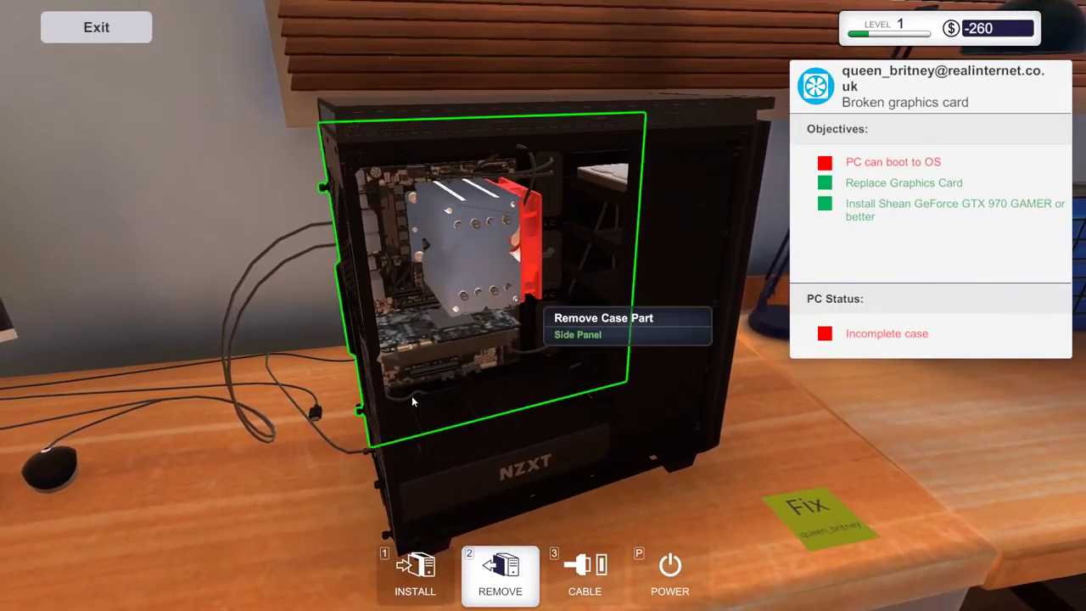
left_click_drag(324, 417, 307, 418)
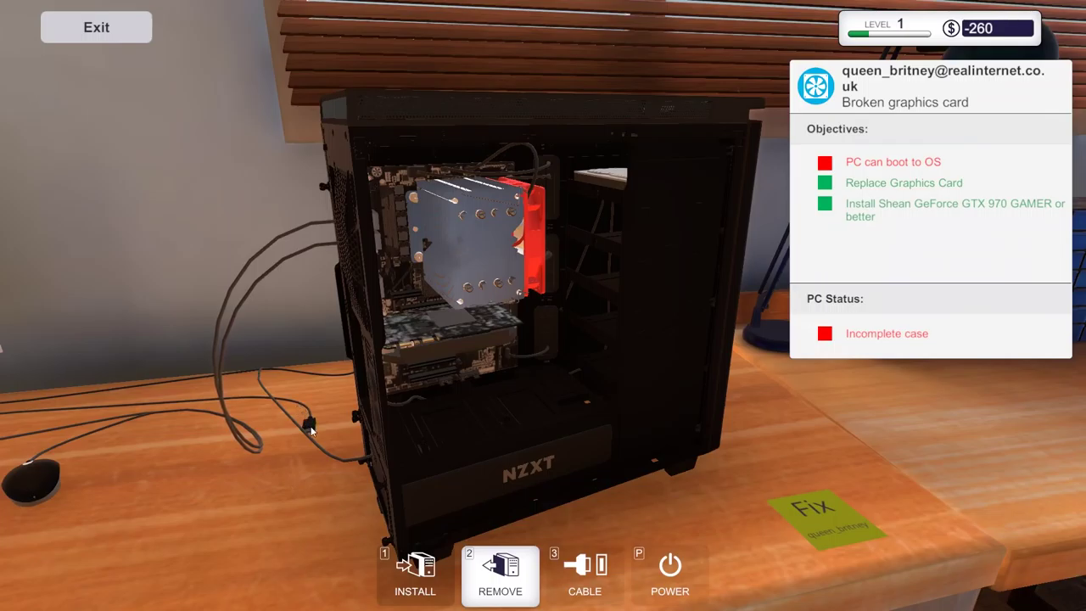
left_click_drag(365, 373, 386, 351)
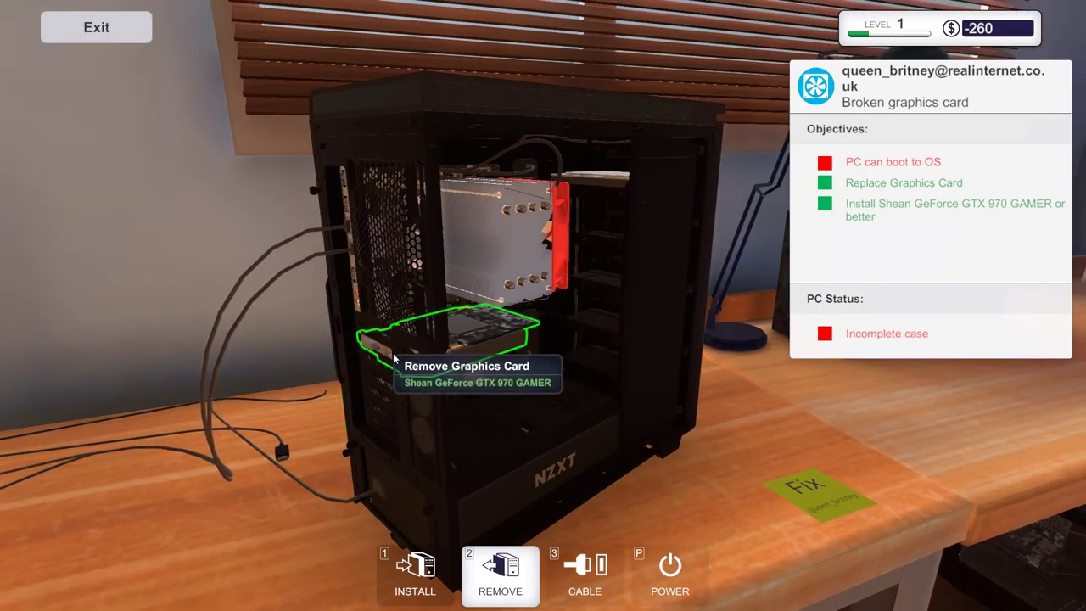
mouse_move(393, 358)
left_mouse_down()
mouse_move(448, 374)
mouse_move(667, 527)
left_mouse_up()
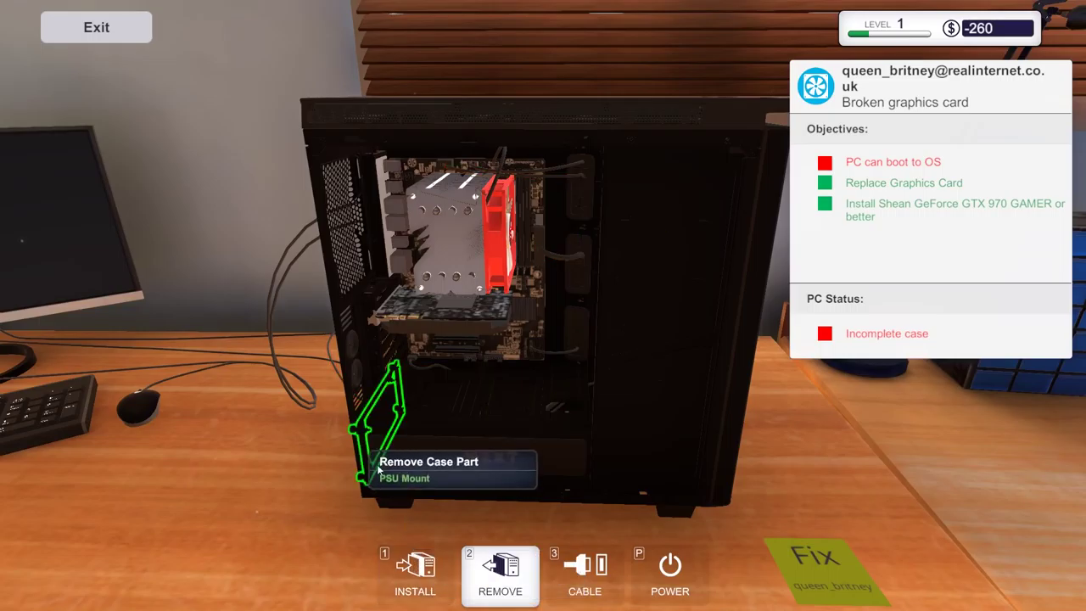
left_click(415, 573)
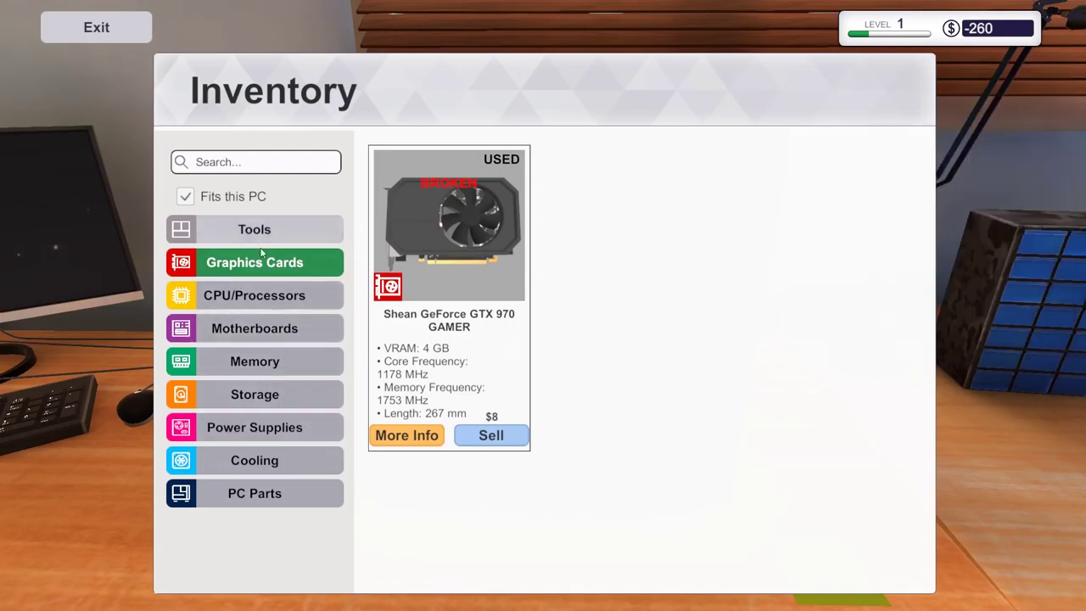
Step: Reattach the case side panel from the inventory
left_click(255, 493)
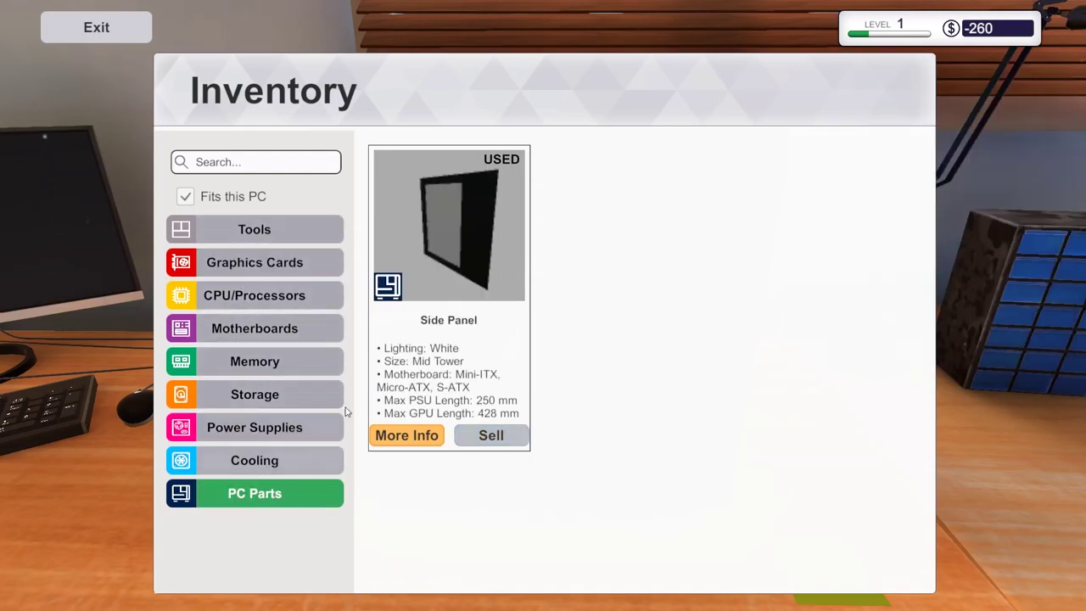
left_click(449, 242)
left_click(429, 356)
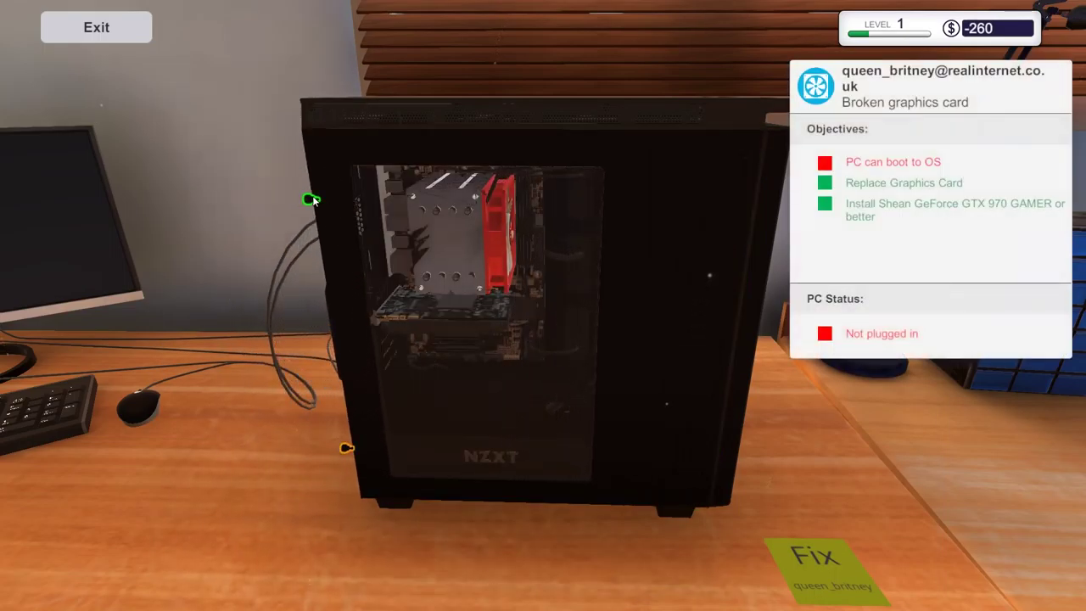
Step: Reconnect the graphics card cable, boot the PC to the desktop, and exit the work view
key("2")
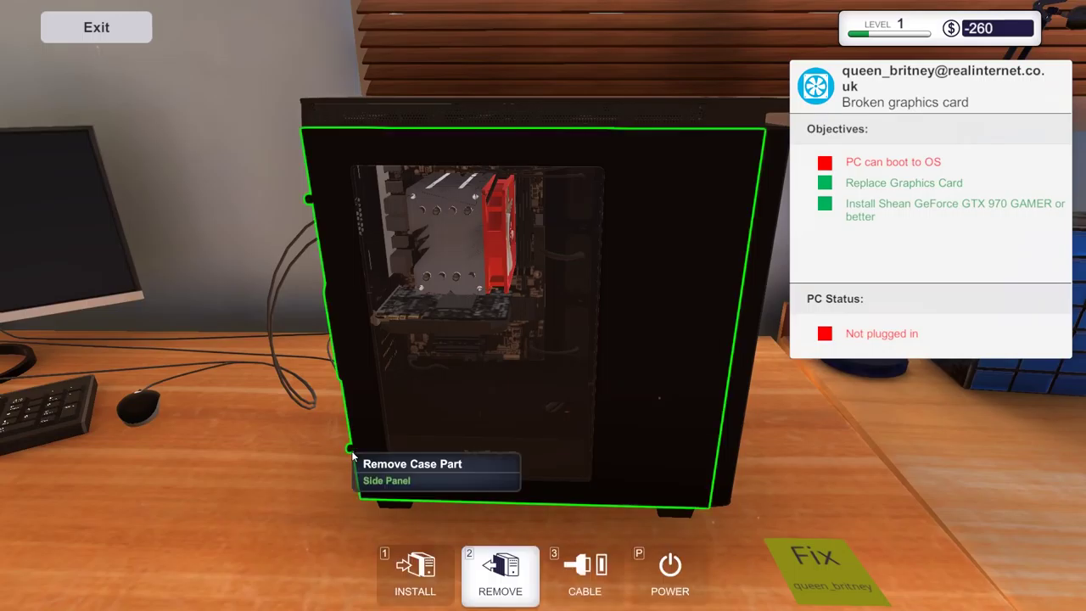
left_click_drag(300, 476, 267, 432)
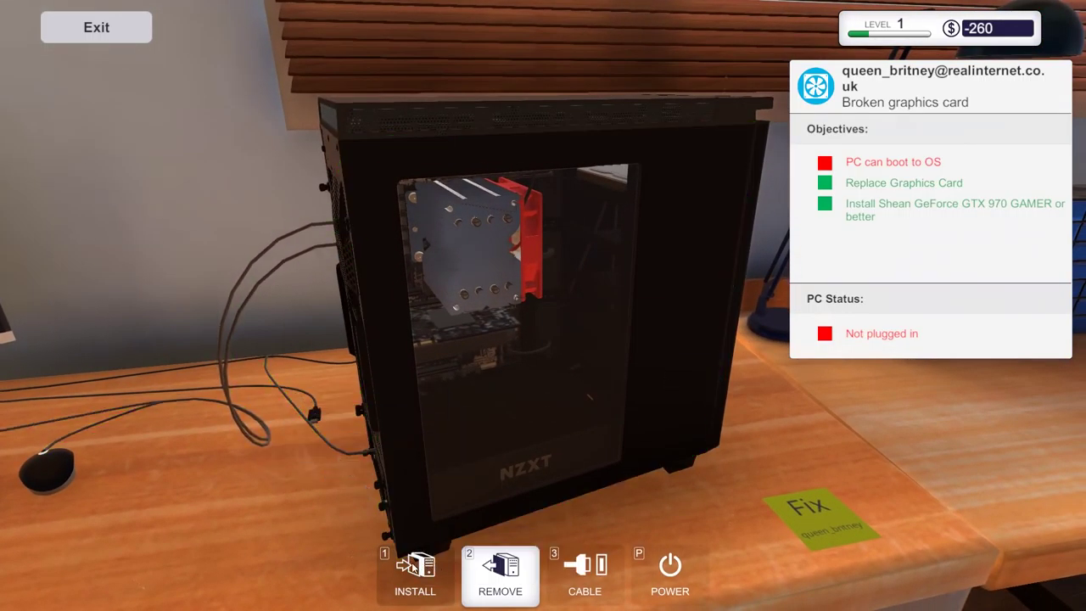
key("3")
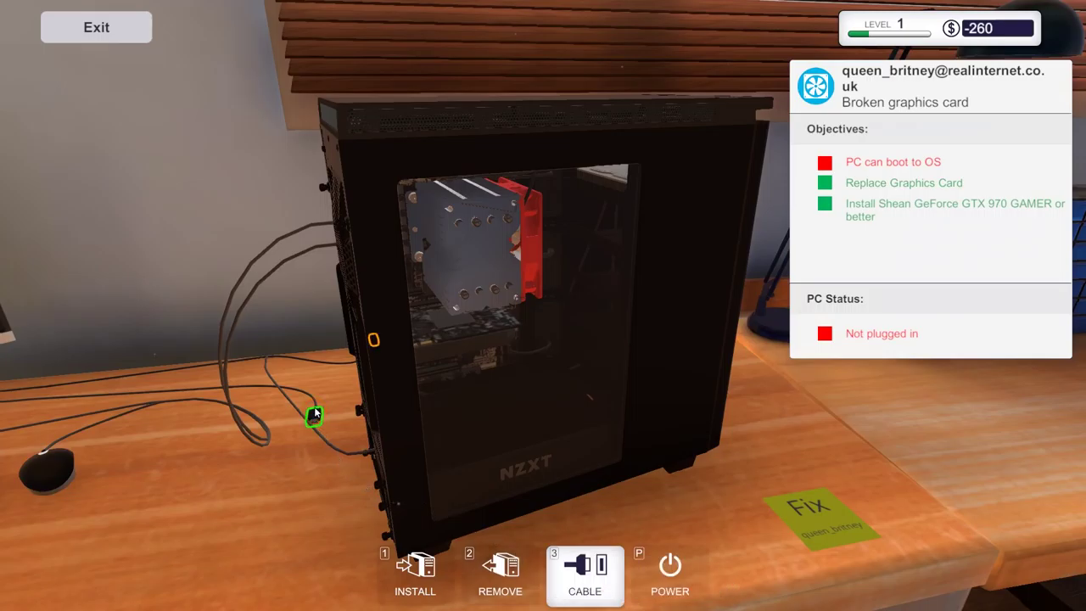
left_click(373, 341)
left_click(670, 570)
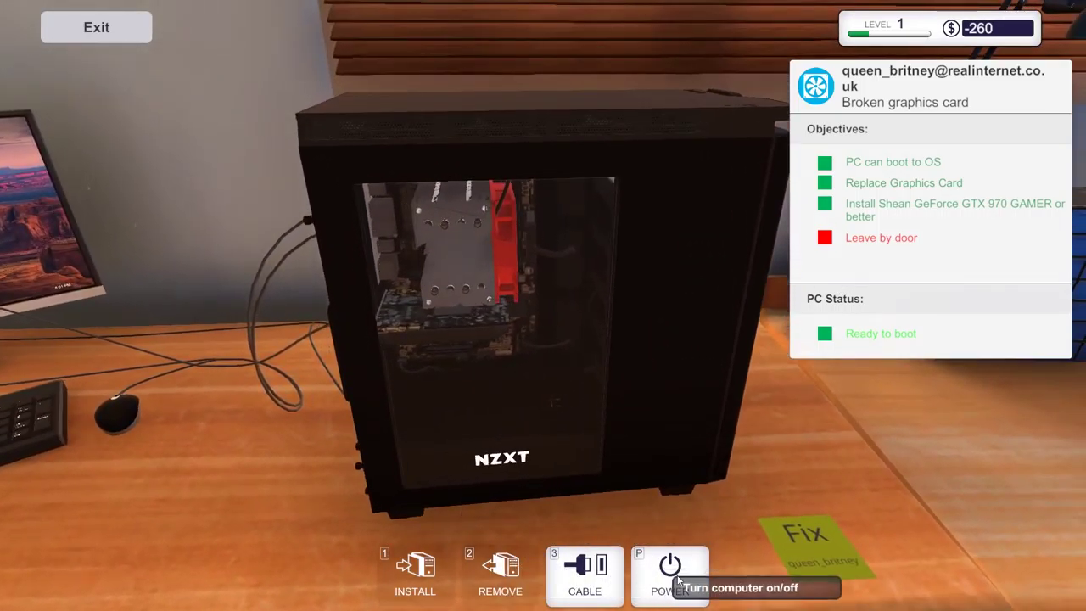
left_click(670, 570)
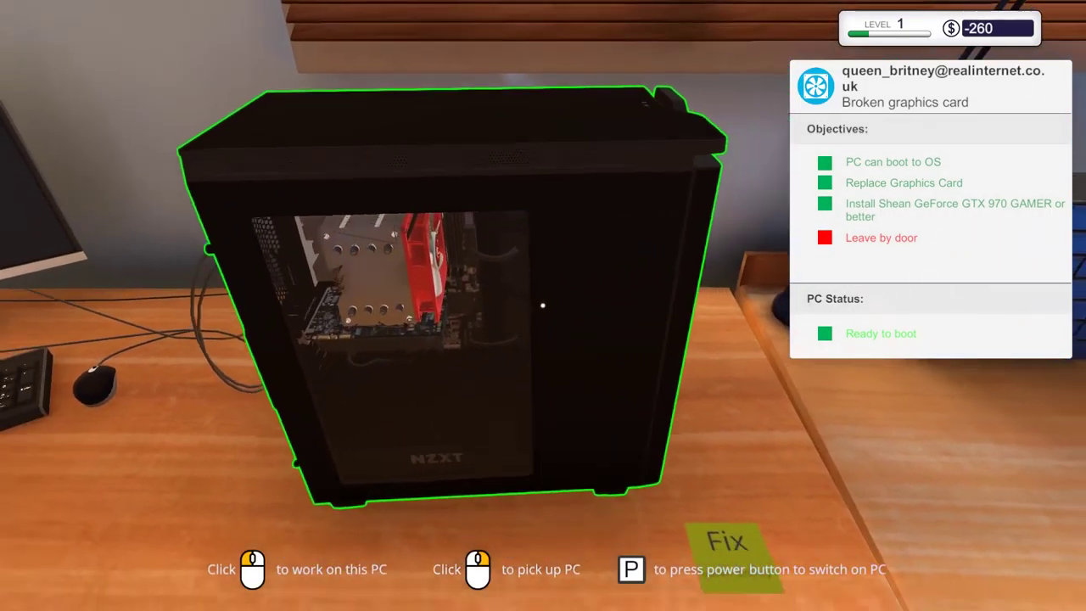
Step: Carry Queen_britney's repaired PC to the floor beside the waiting boxes
right_click(542, 305)
key("w")
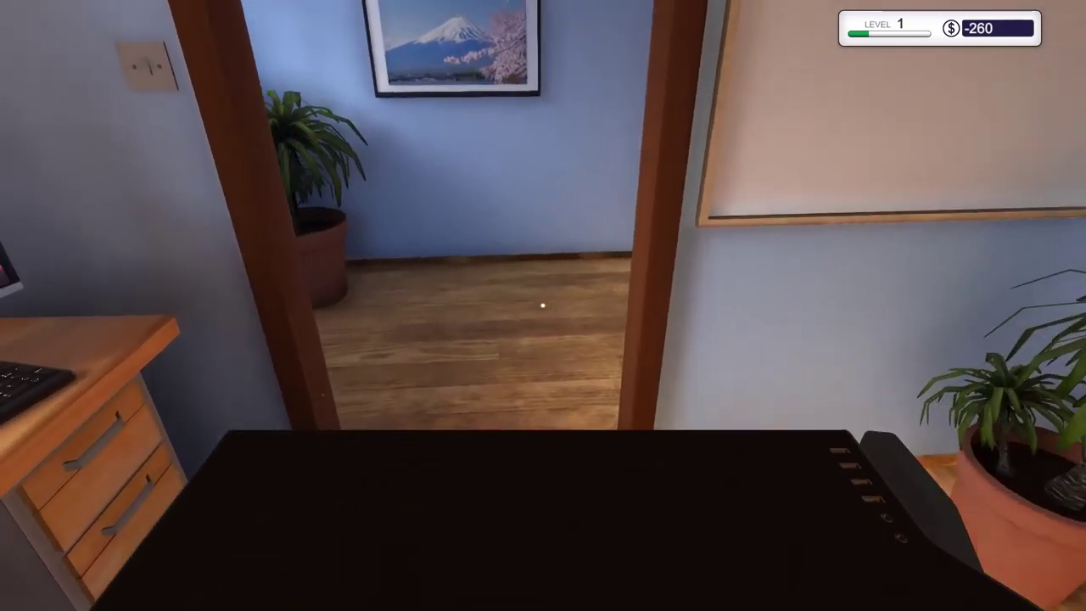
key("w")
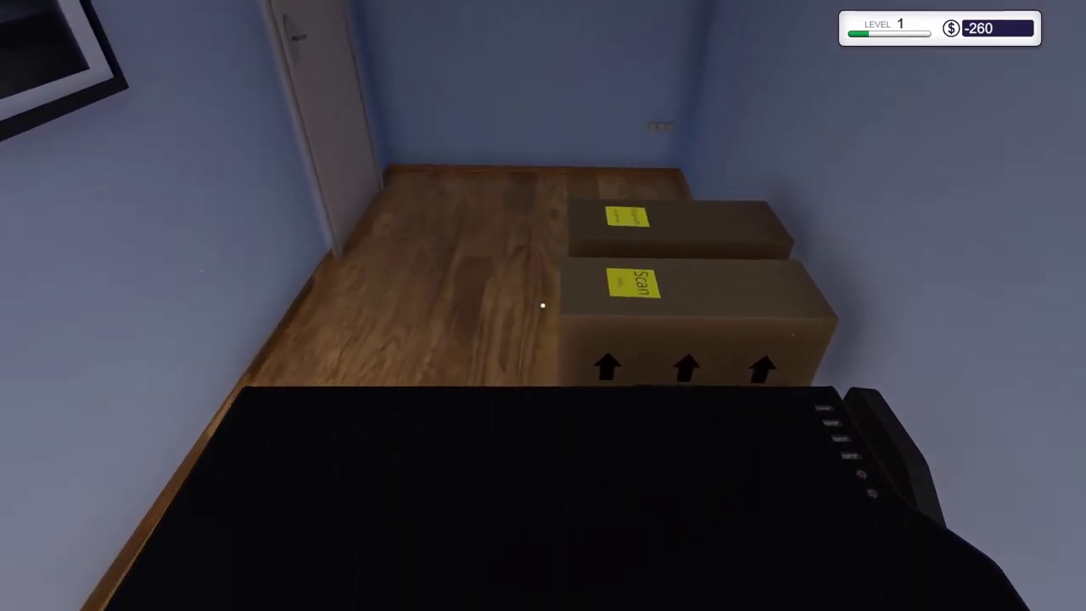
key("w")
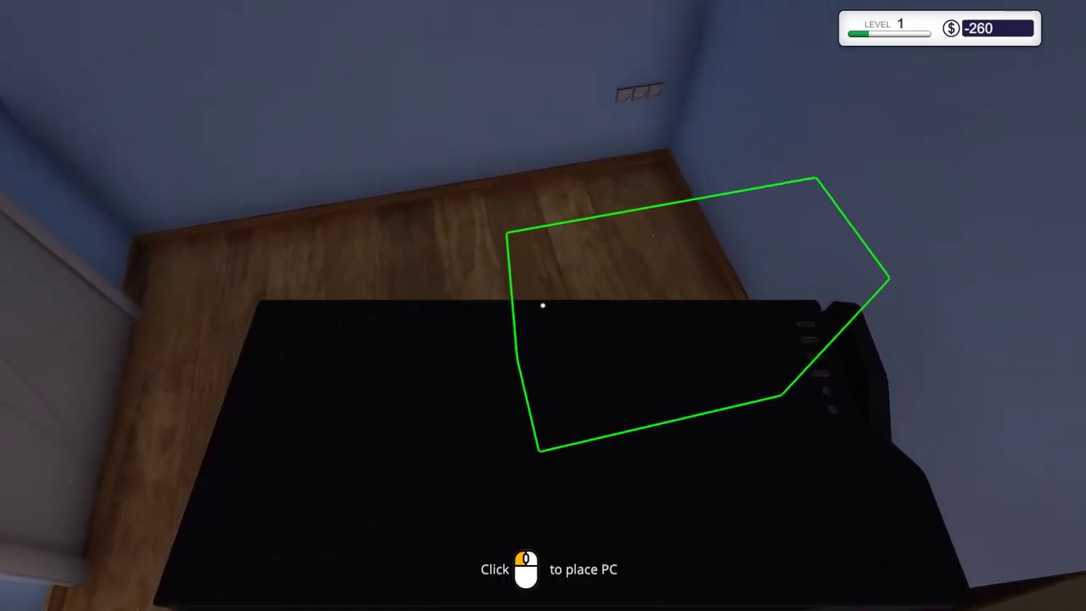
left_click(542, 306)
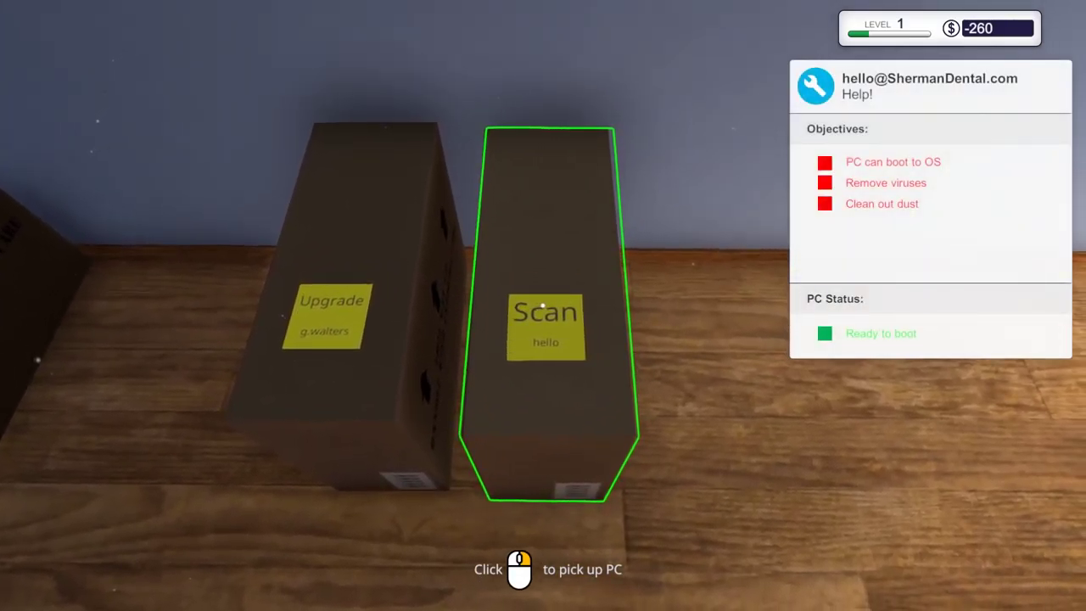
Step: Bring the Sherman Dental Scan PC back and place it on the desk
left_click(542, 305)
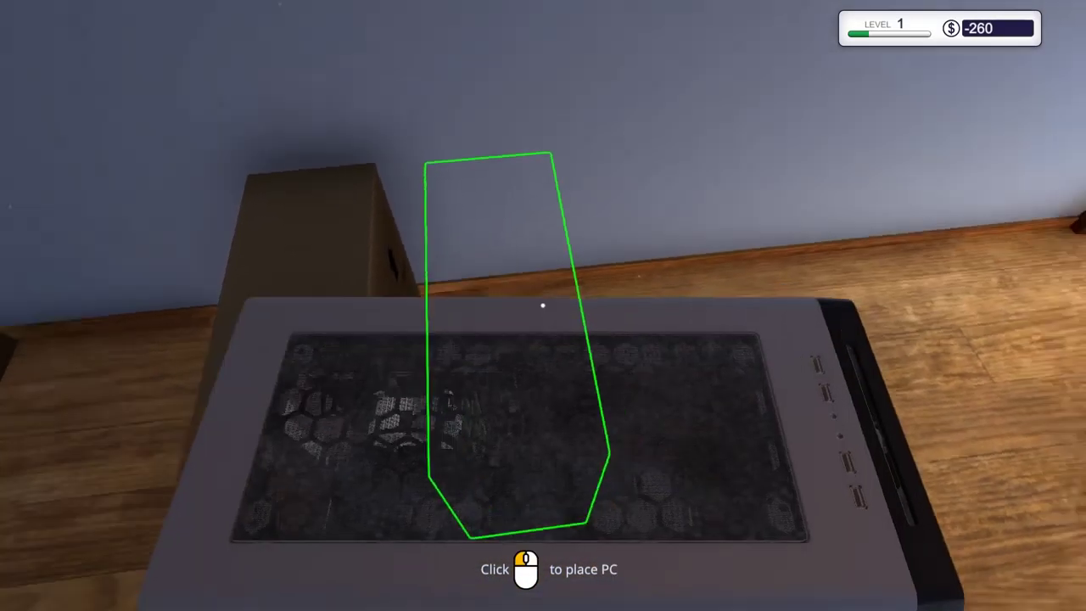
key("w")
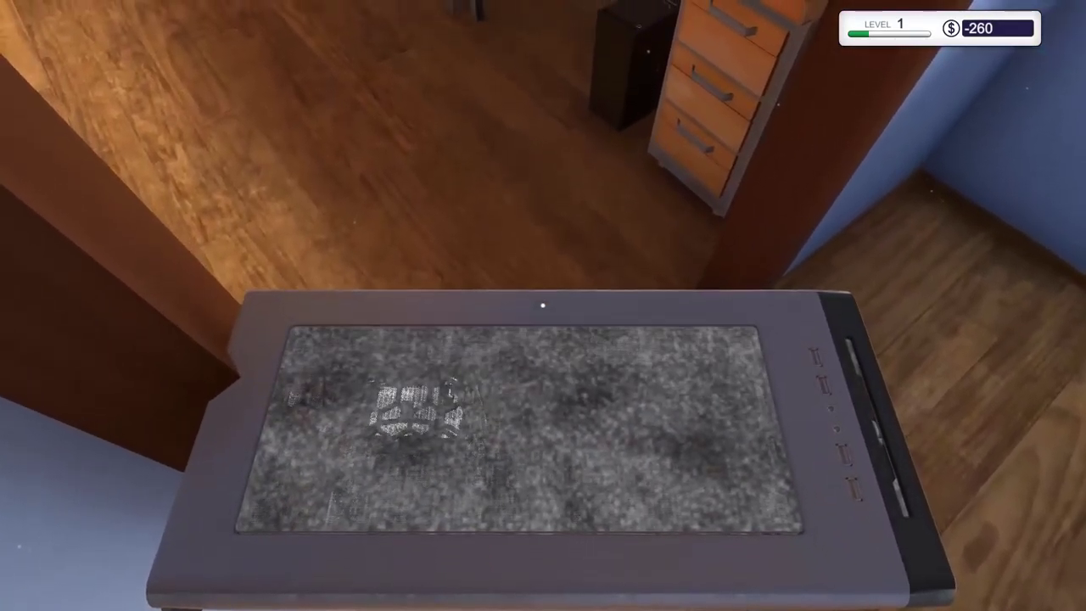
key("w")
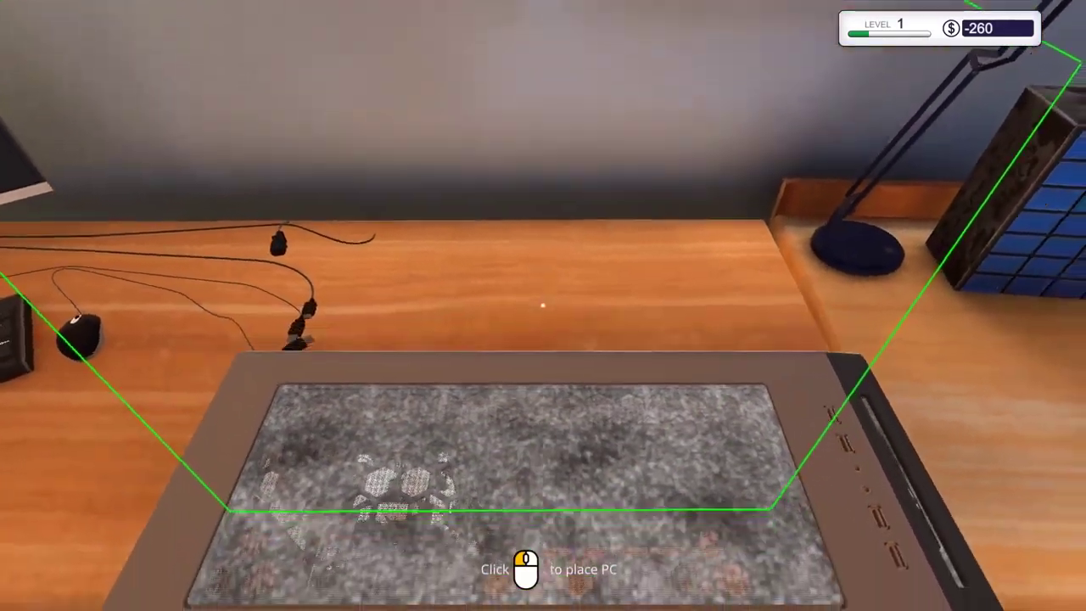
left_click(543, 306)
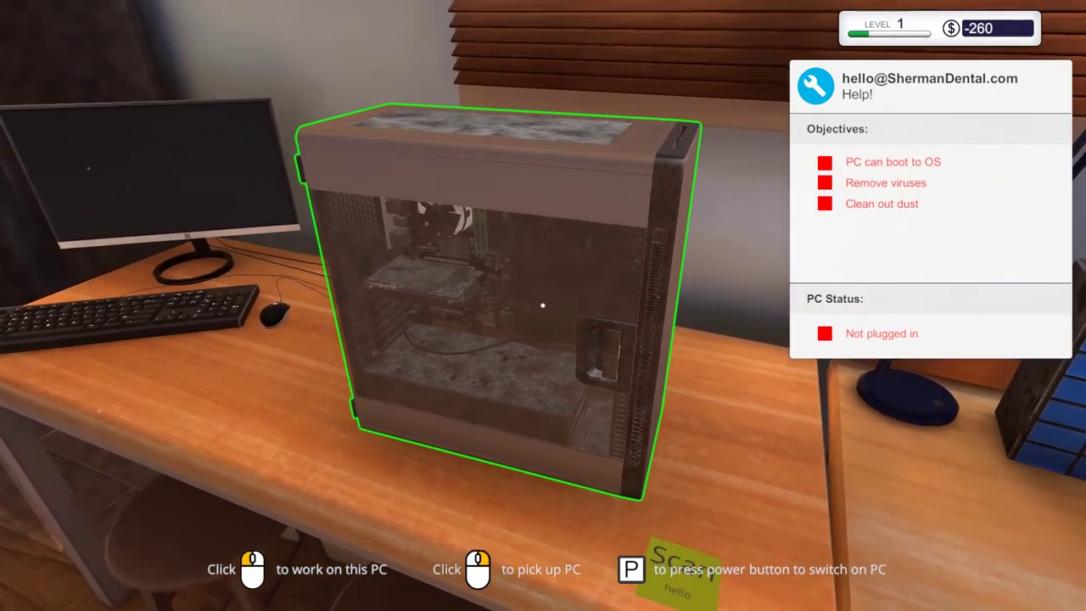
Step: Walk around the dusty Scan PC to inspect its sides and rear panel
key("w")
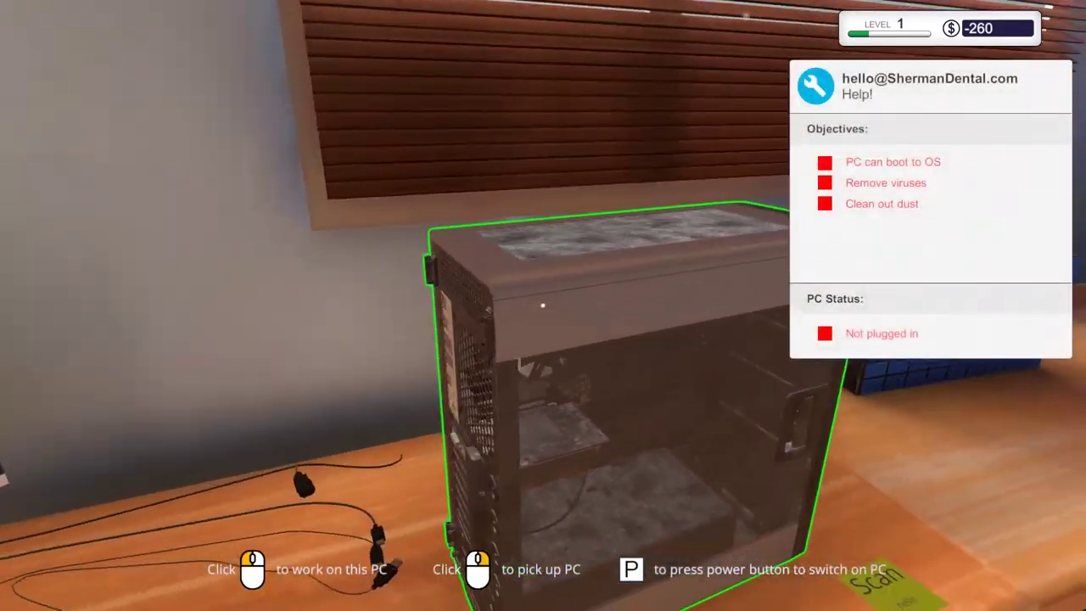
key("a")
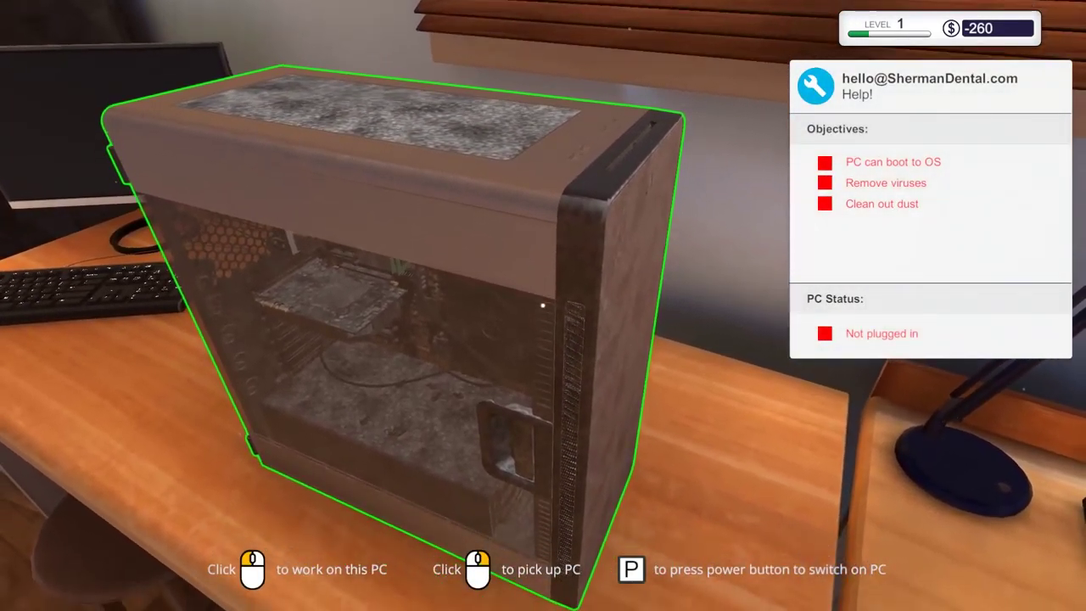
key("d")
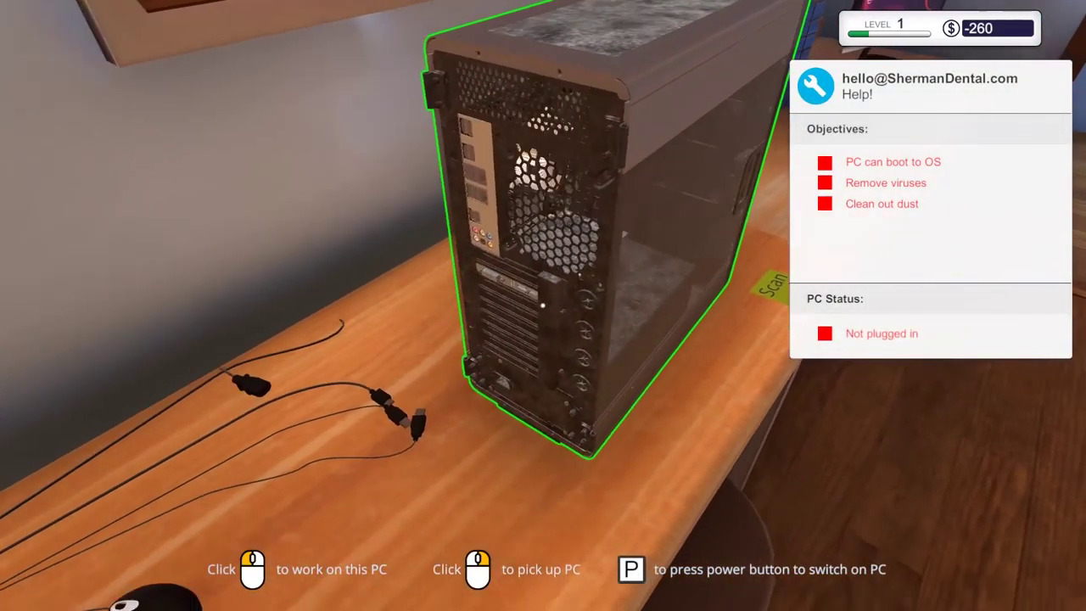
key("d")
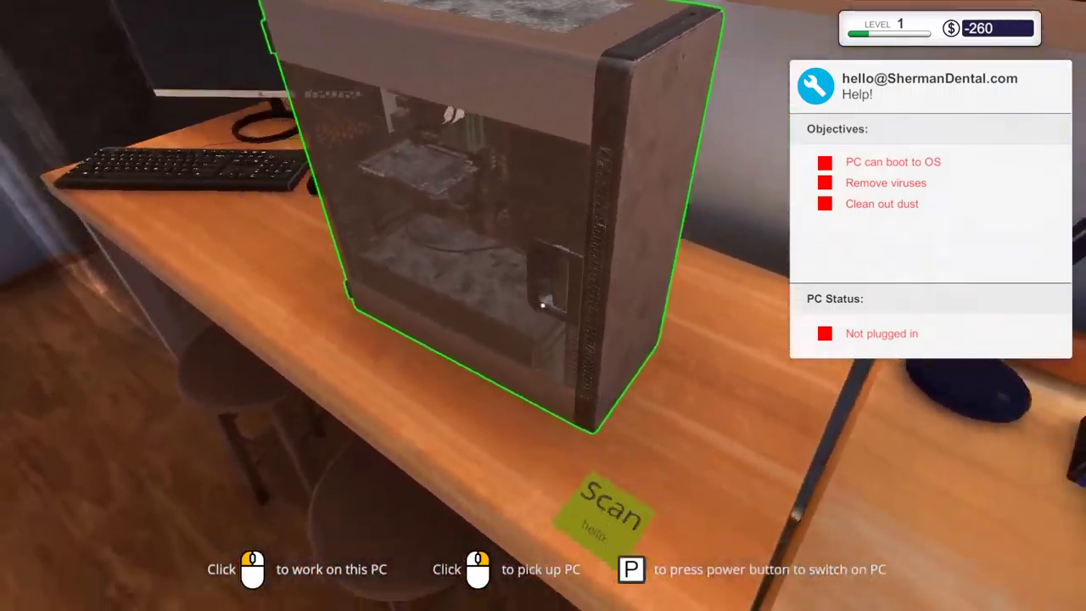
key("d")
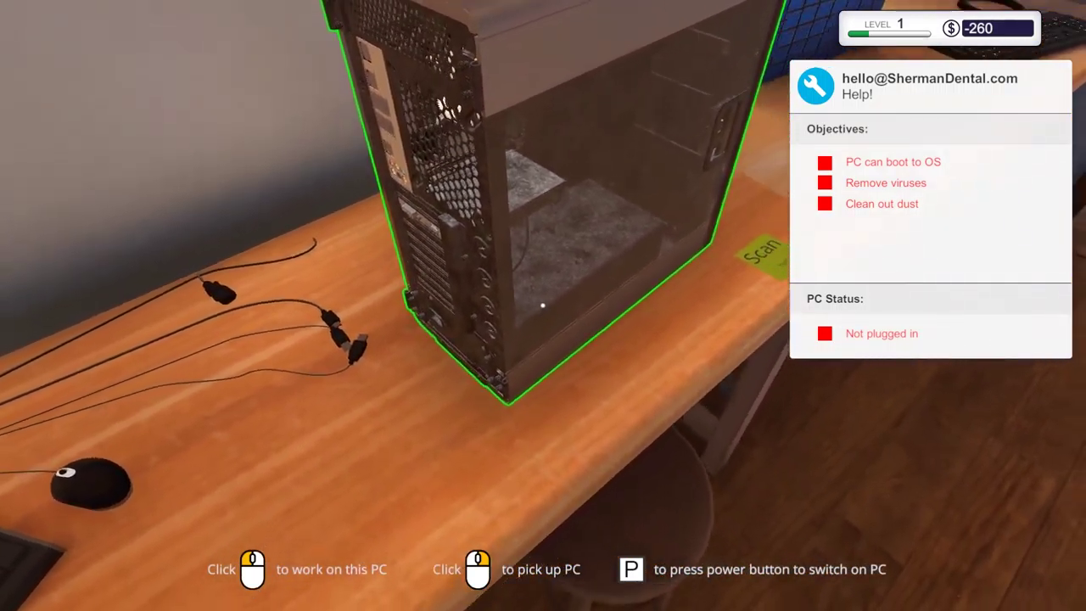
key("d")
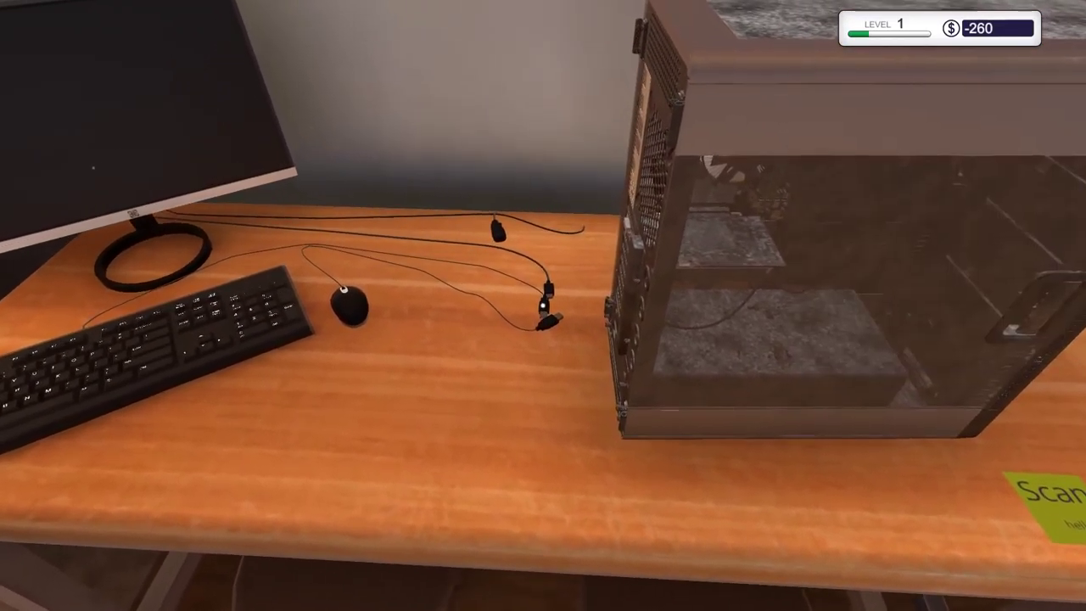
Step: Blow the dust off the graphics card with Compressed Air
left_click(543, 305)
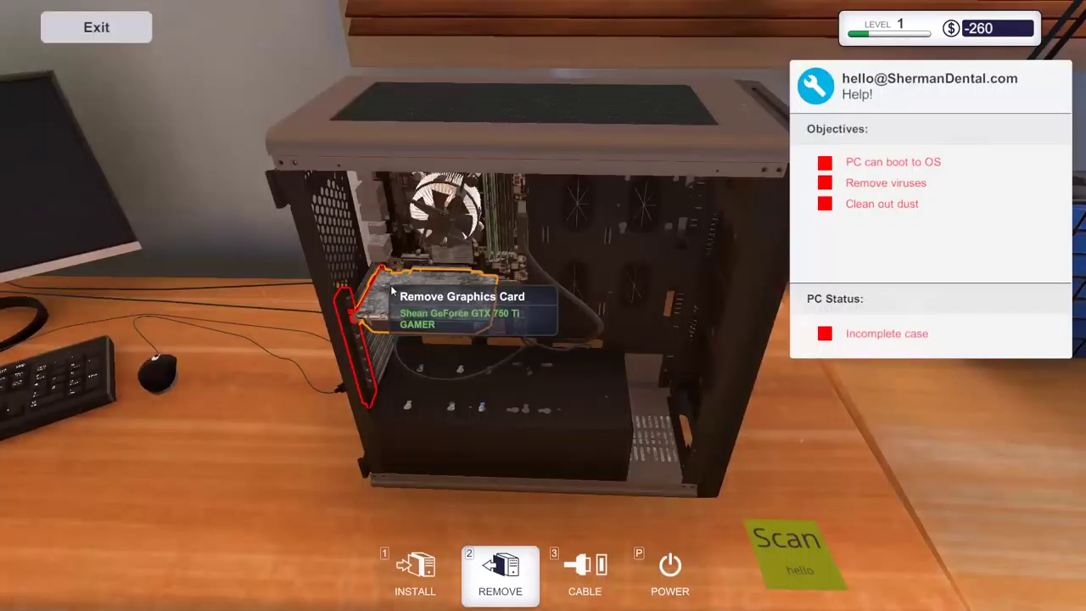
left_click(415, 573)
left_click(620, 247)
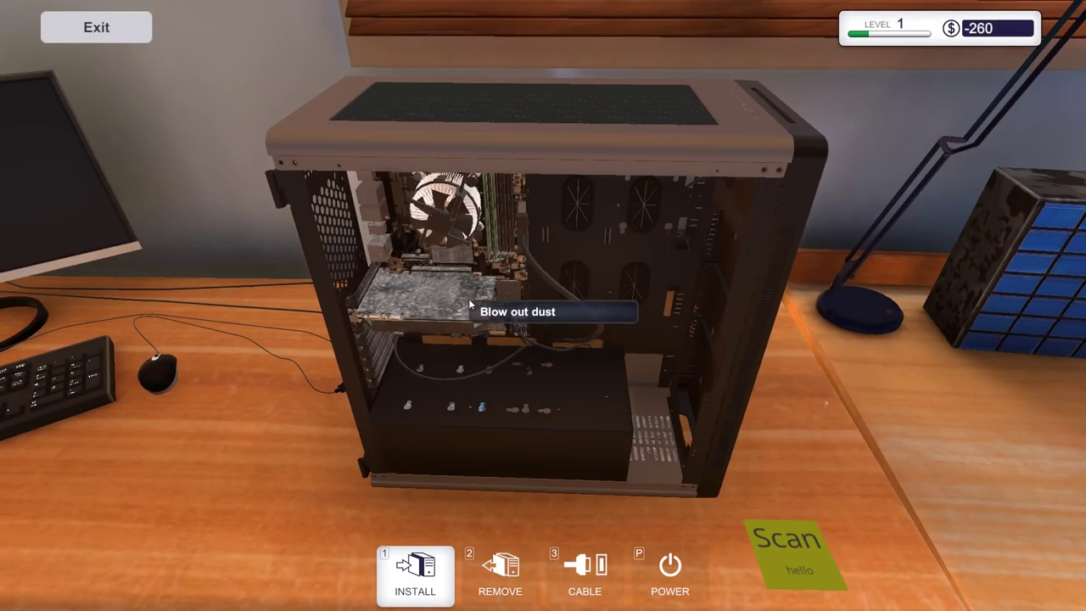
left_click(436, 301)
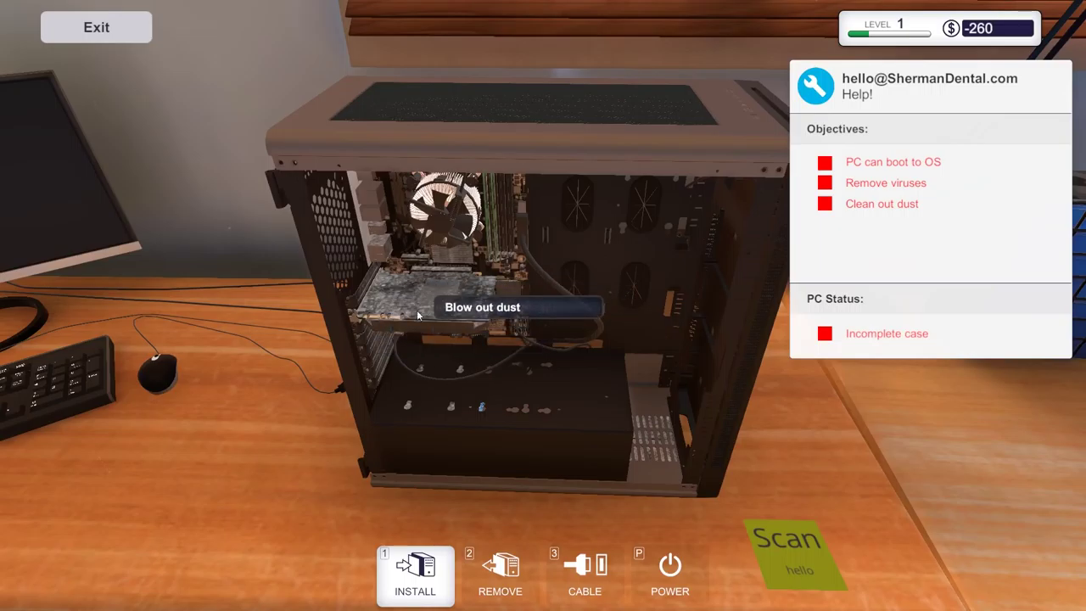
scroll(475, 254, "down", 1)
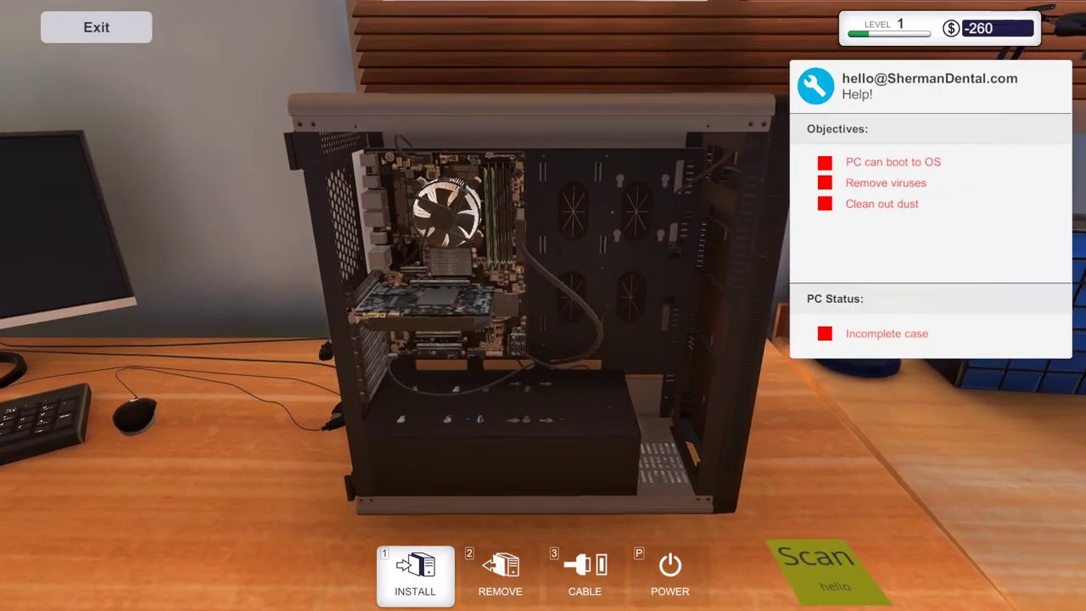
Step: Orbit around the case to clear the remaining dust from every angle
mouse_move(466, 287)
left_mouse_down()
mouse_move(355, 389)
mouse_move(348, 444)
left_mouse_up()
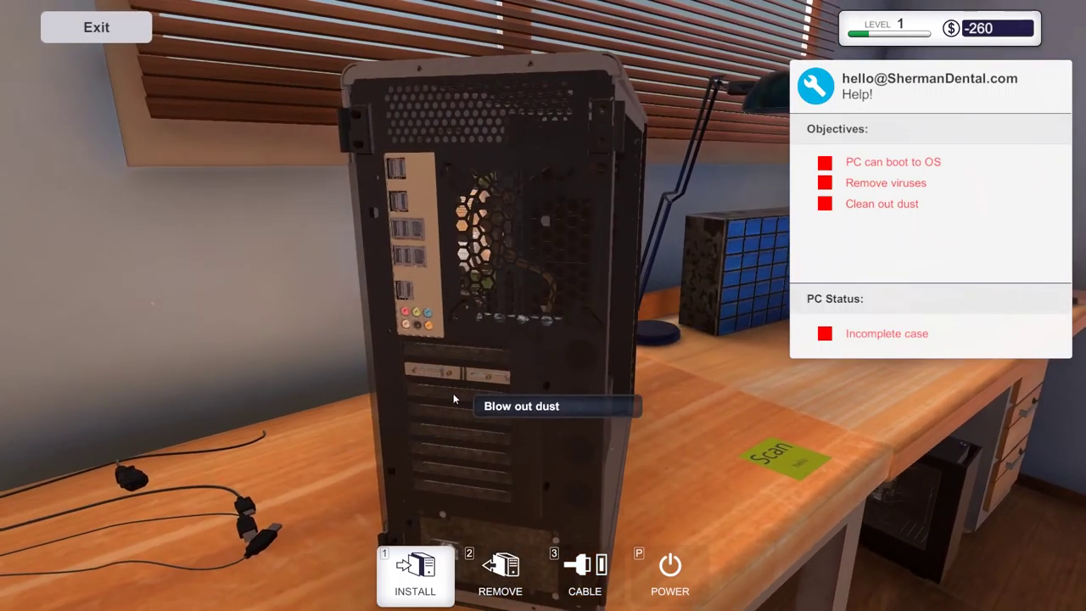
left_click_drag(439, 402, 499, 392)
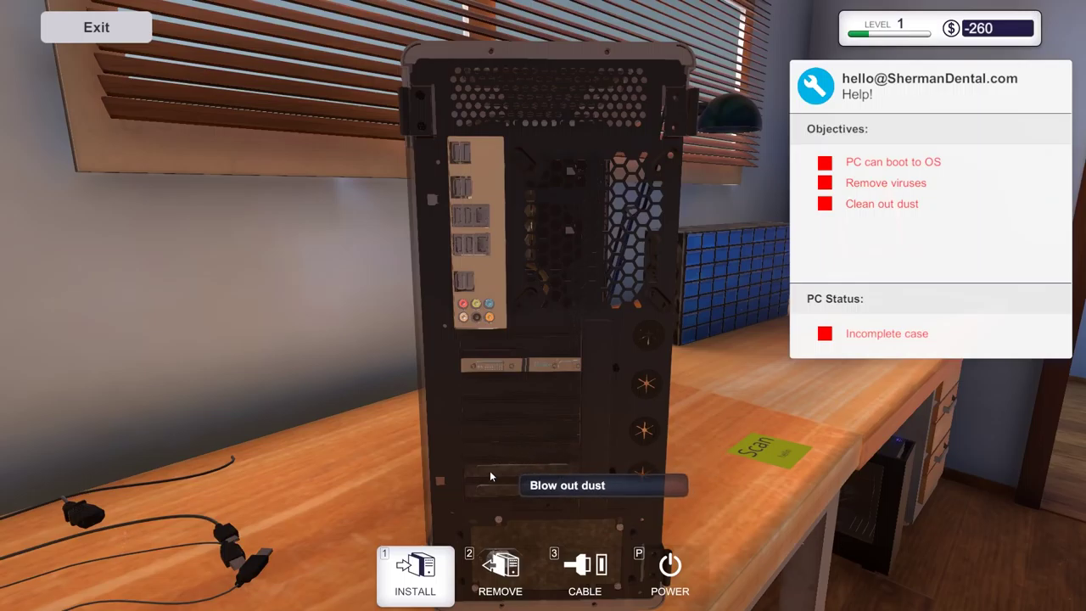
mouse_move(537, 488)
left_mouse_down()
mouse_move(425, 475)
mouse_move(526, 537)
left_mouse_up()
left_click_drag(526, 493, 339, 475)
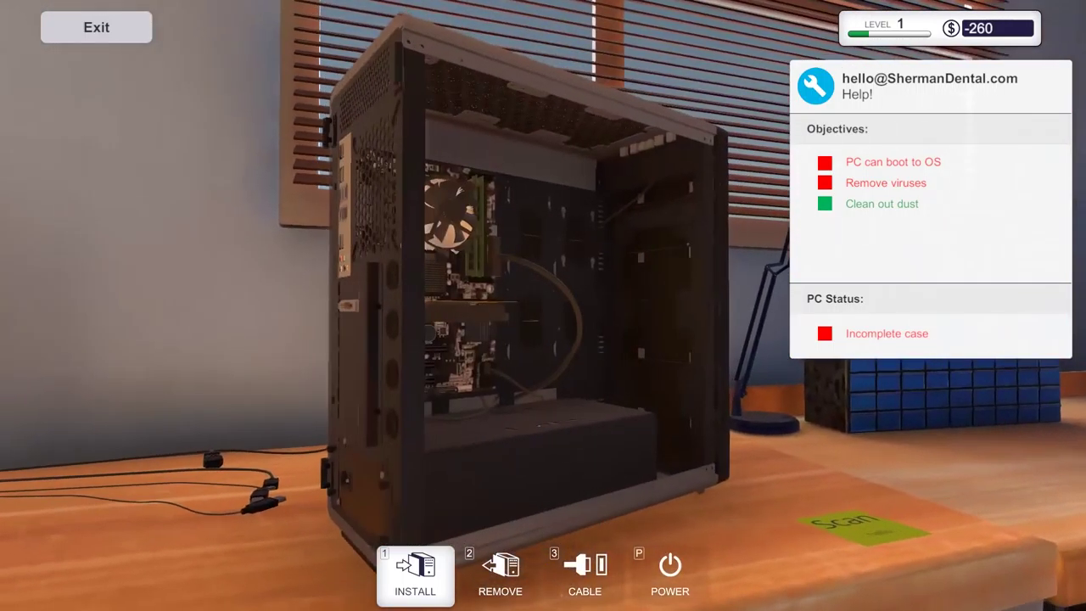
left_click_drag(594, 339, 475, 307)
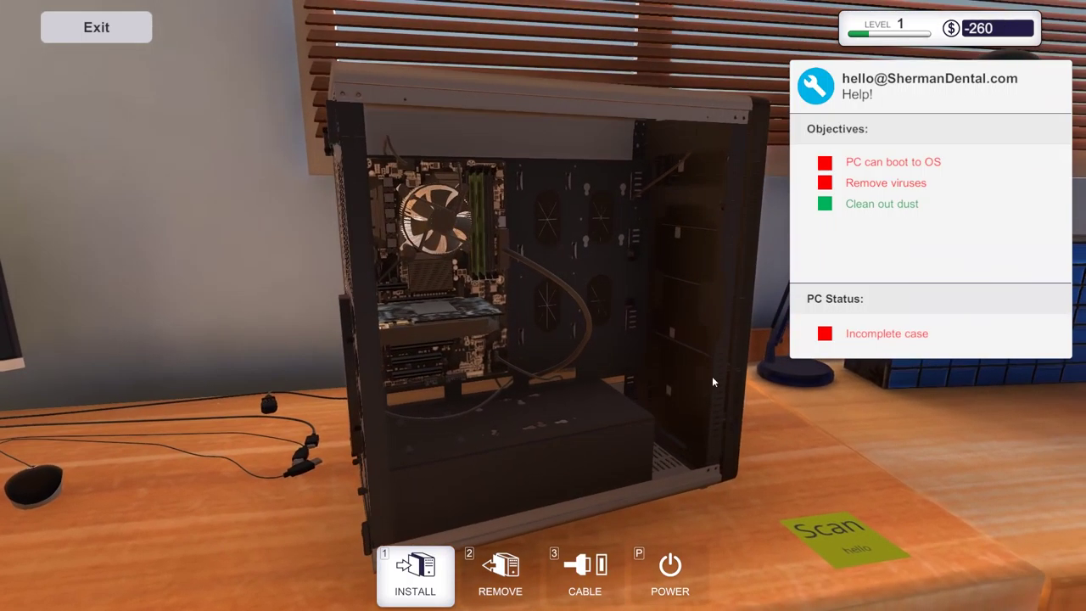
left_click_drag(752, 402, 509, 381)
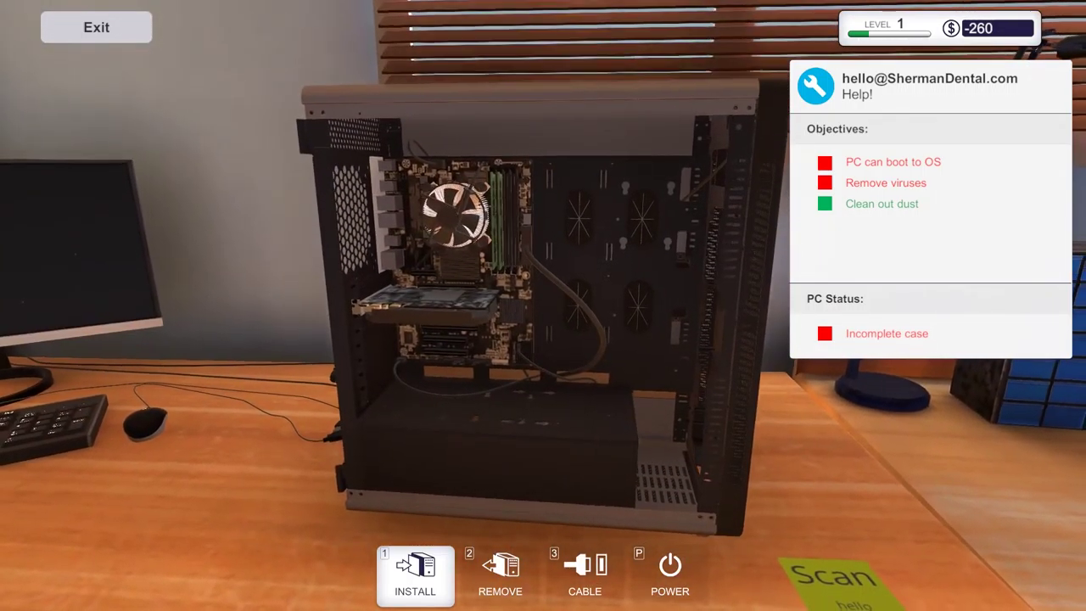
left_click_drag(544, 339, 425, 323)
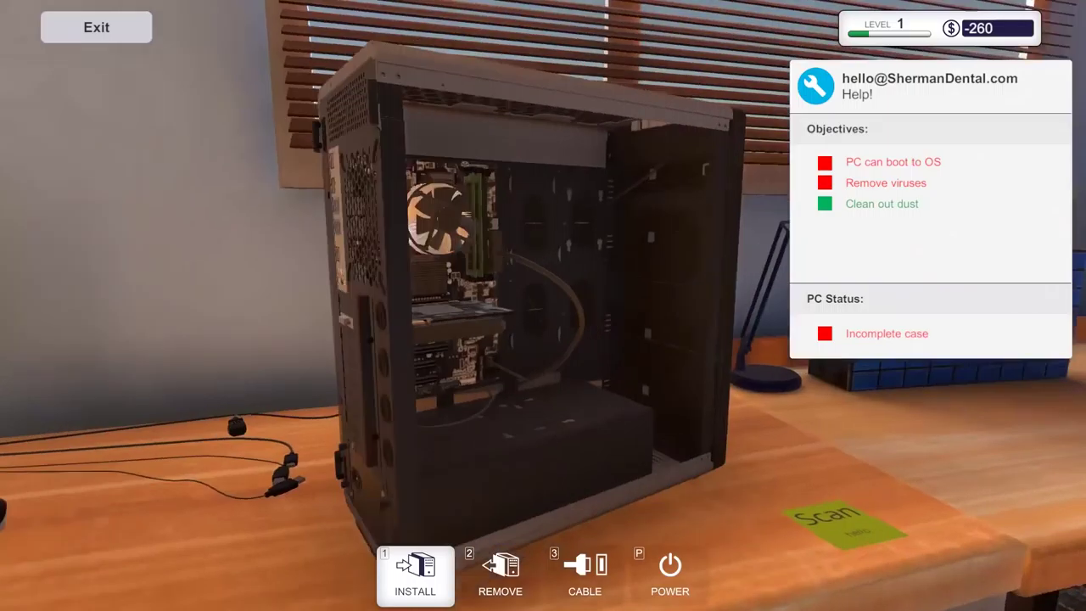
left_click_drag(543, 339, 509, 254)
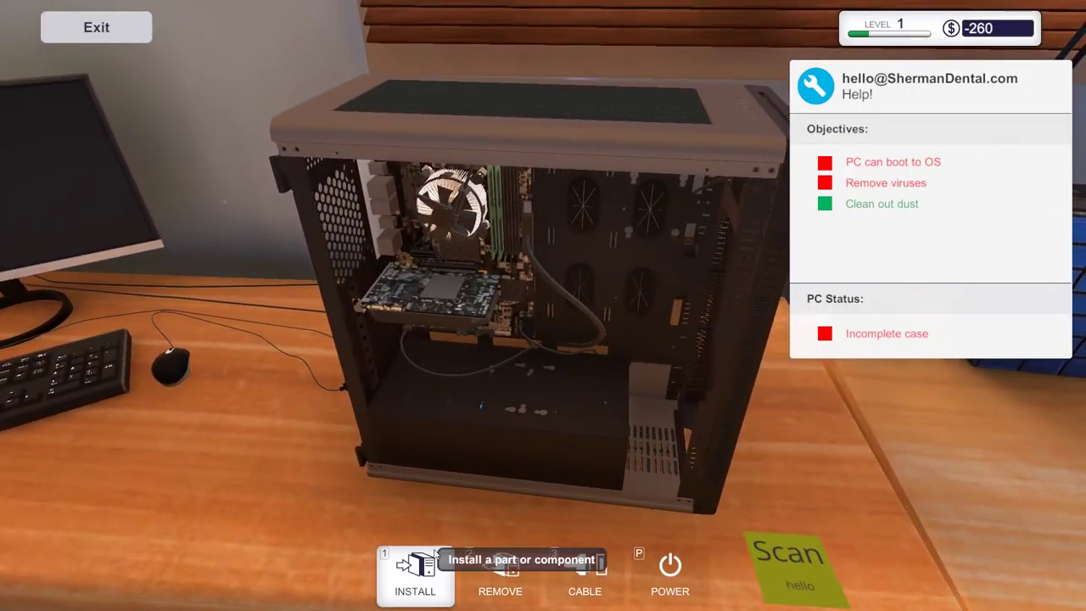
left_click(415, 573)
Step: Fit the Side Panel from PC Parts onto the case and view the rear screw markers
left_click(254, 493)
left_click(448, 289)
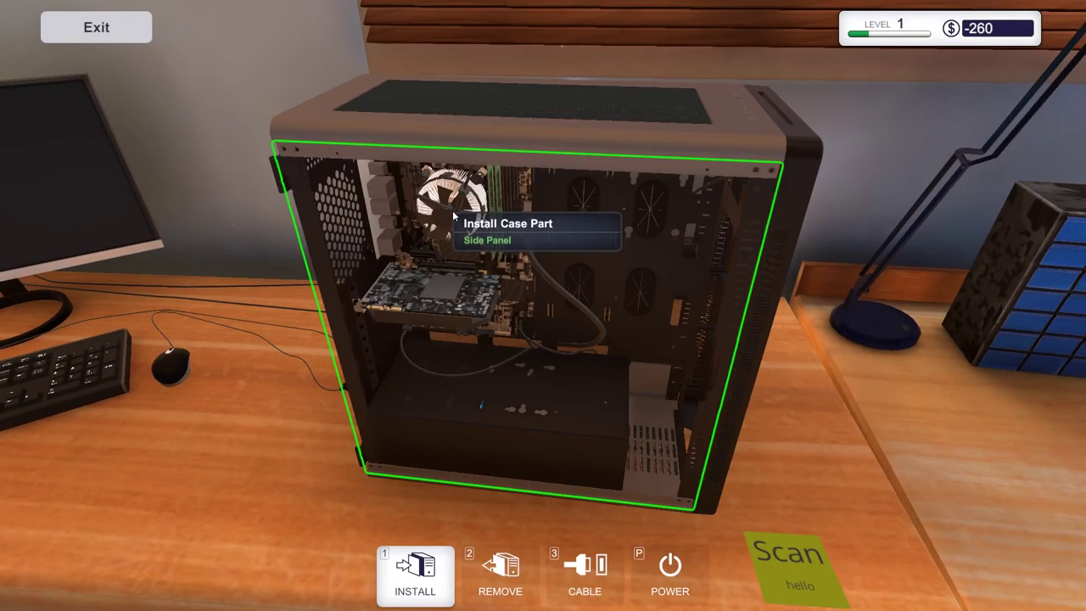
left_click(467, 388)
left_click_drag(467, 388, 339, 255)
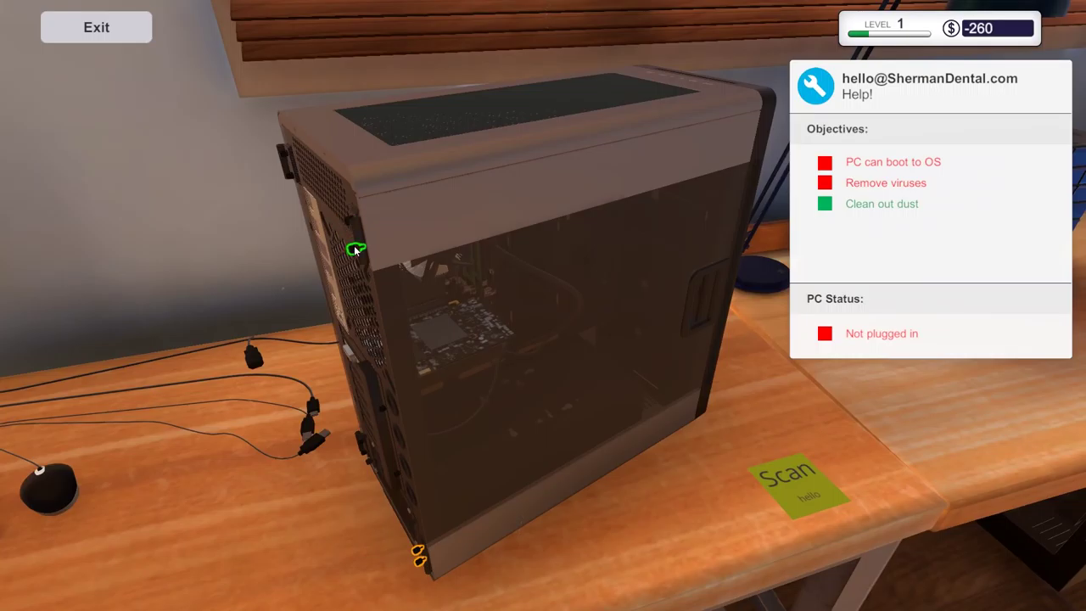
Step: Plug the power supply cable into the back of the case with the Cable tool
left_click(422, 560)
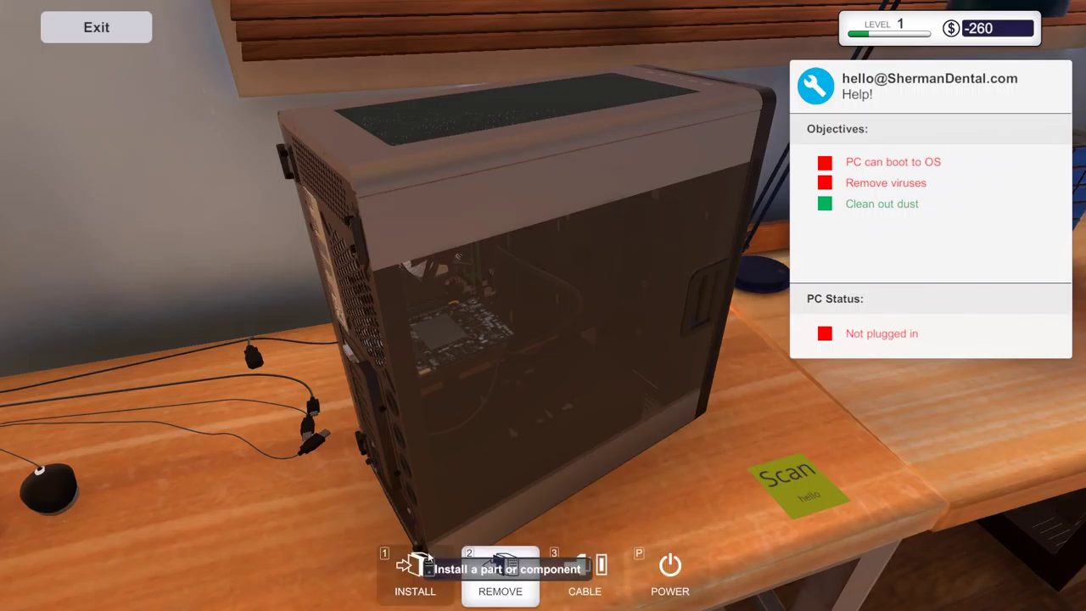
left_click_drag(427, 424, 339, 382)
key("3")
left_click_drag(450, 485, 316, 406)
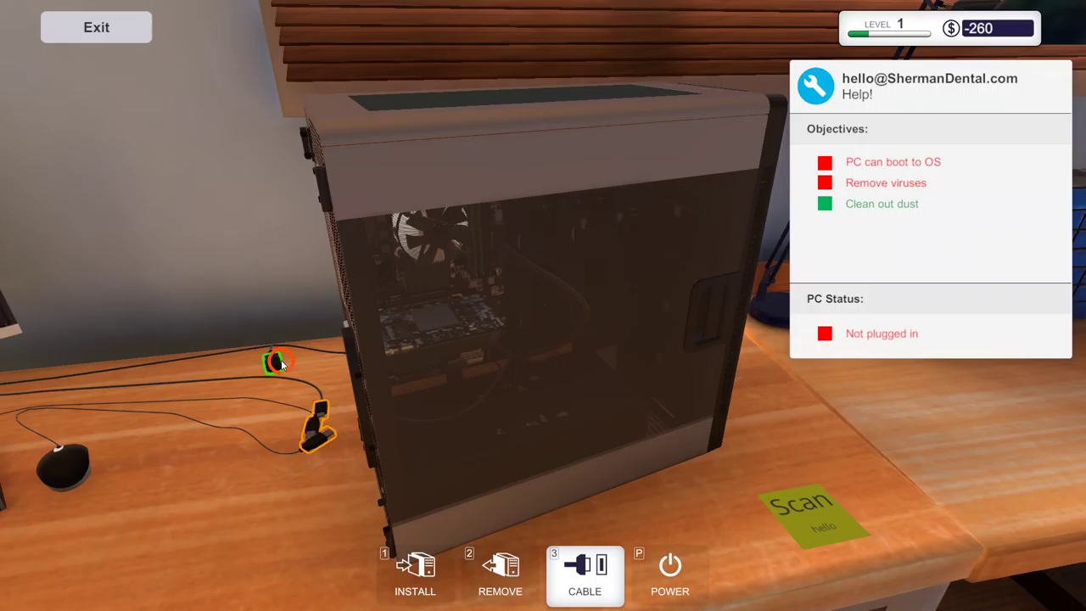
left_click_drag(278, 362, 376, 456)
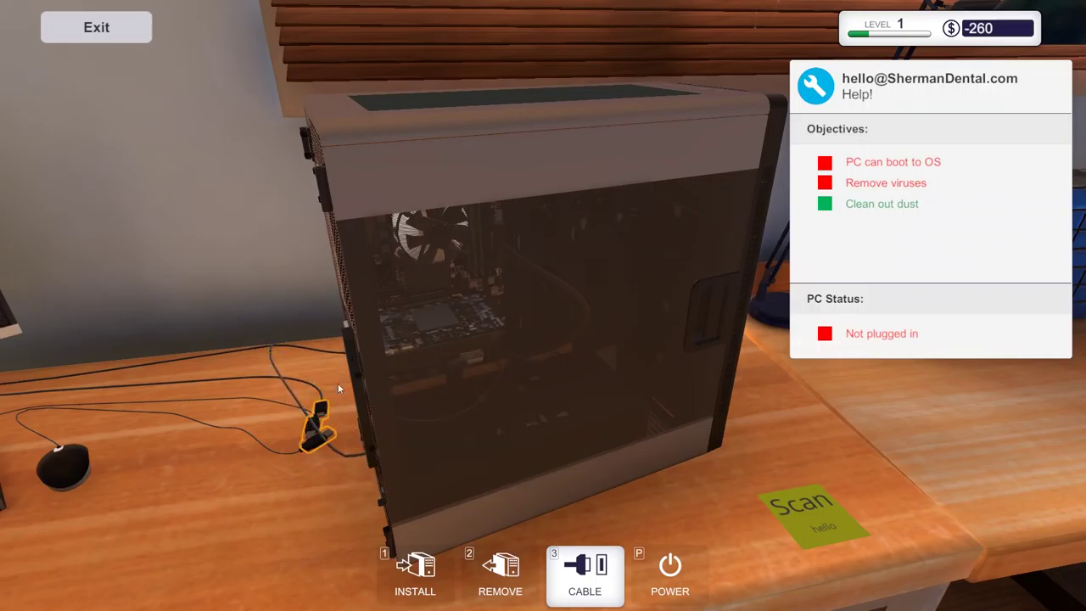
Step: Connect the remaining cables to the case back and motherboard
left_click_drag(352, 346, 352, 395)
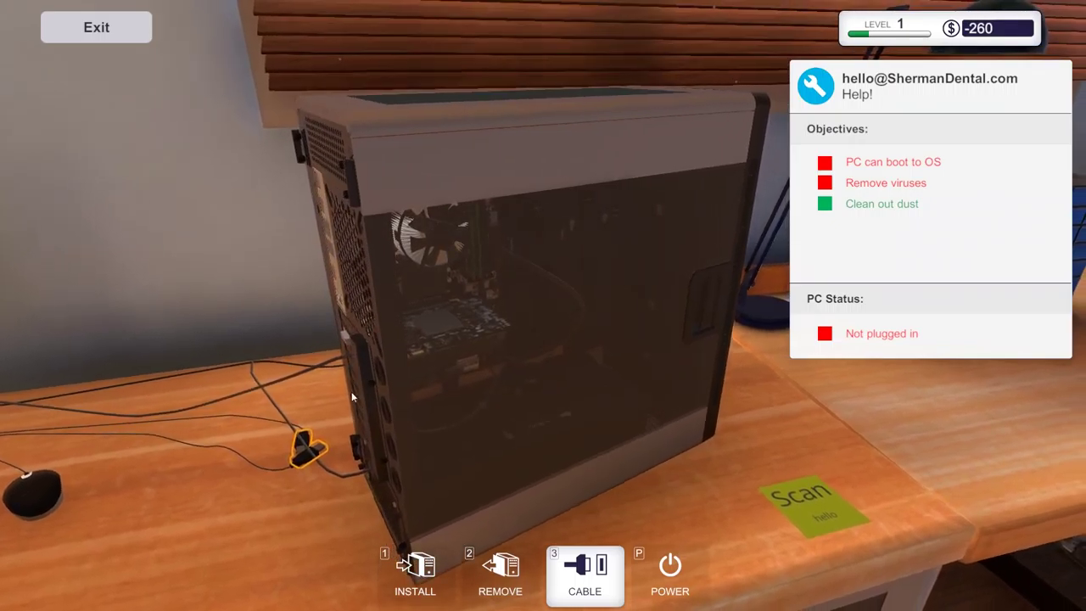
left_click(327, 238)
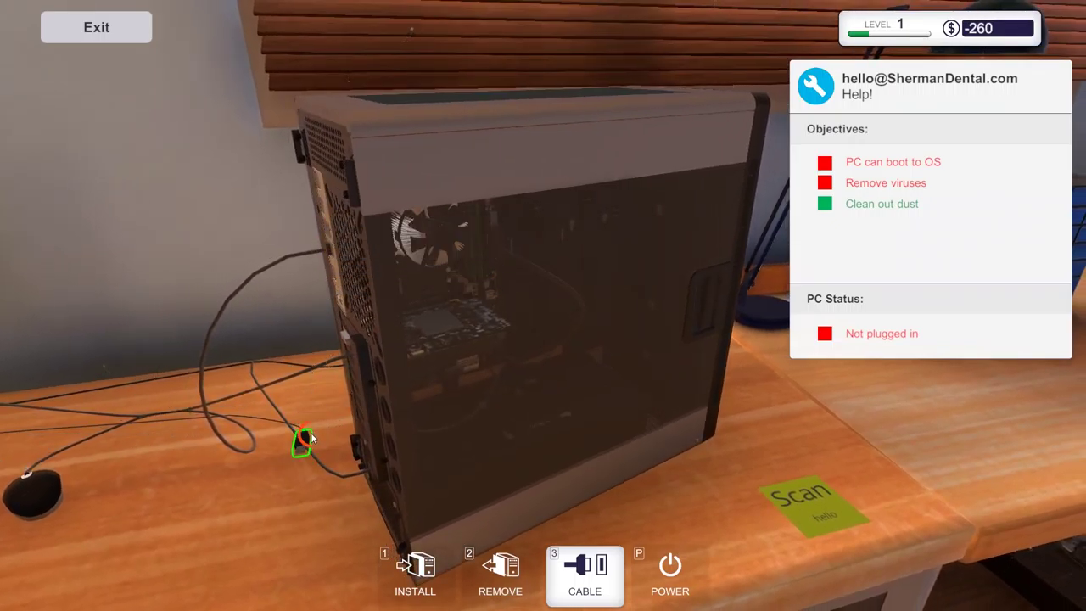
left_click(327, 237)
left_click_drag(425, 340, 594, 340)
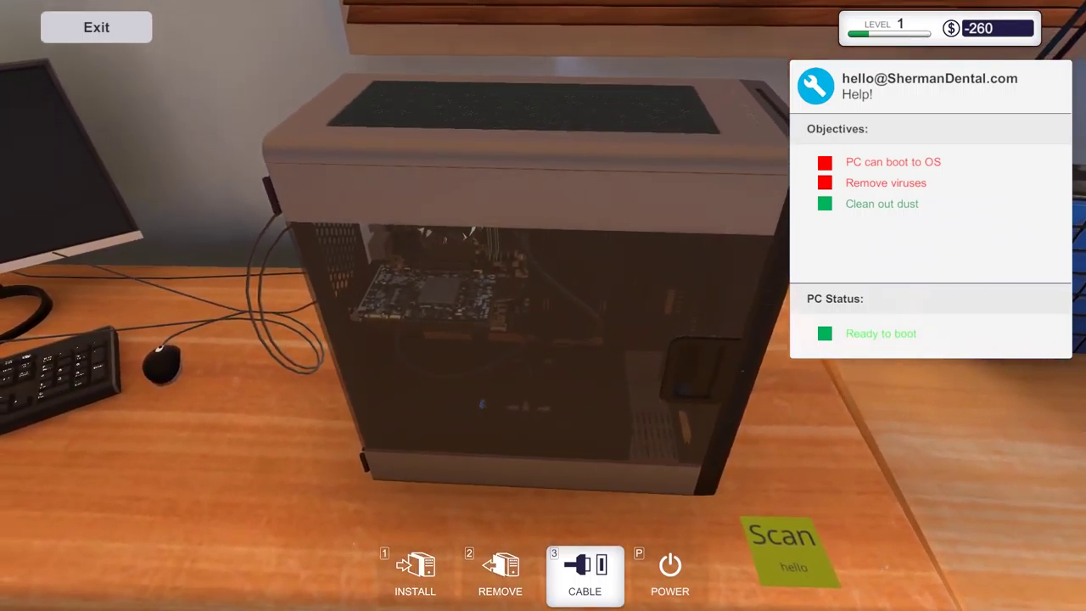
left_click_drag(543, 339, 543, 365)
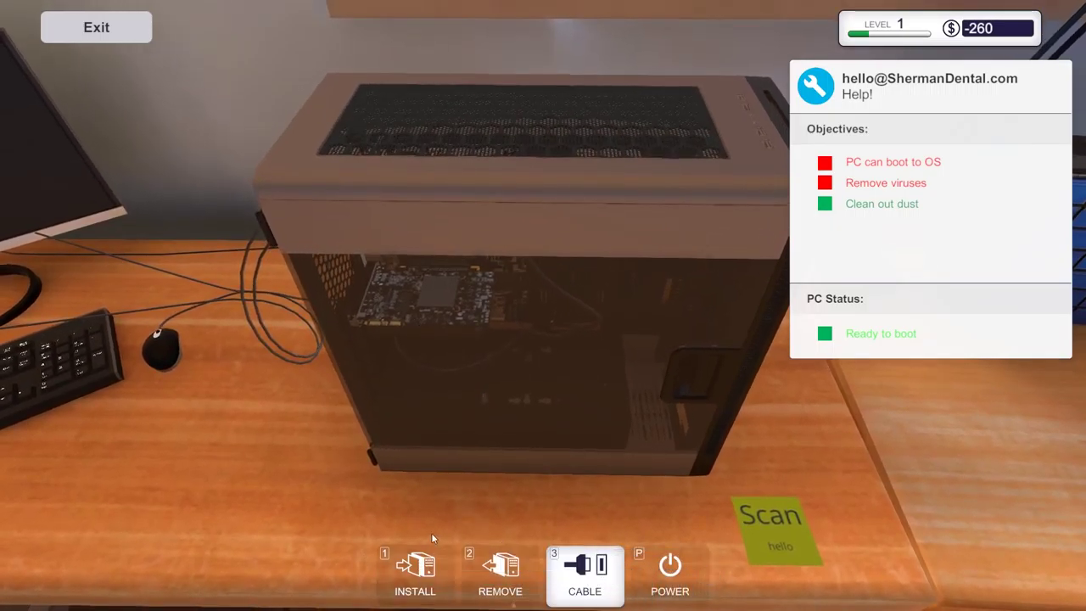
left_click(670, 573)
Step: Watch the PC boot, then browse the storage, memory and processor parts in inventory
left_click_drag(484, 471, 339, 424)
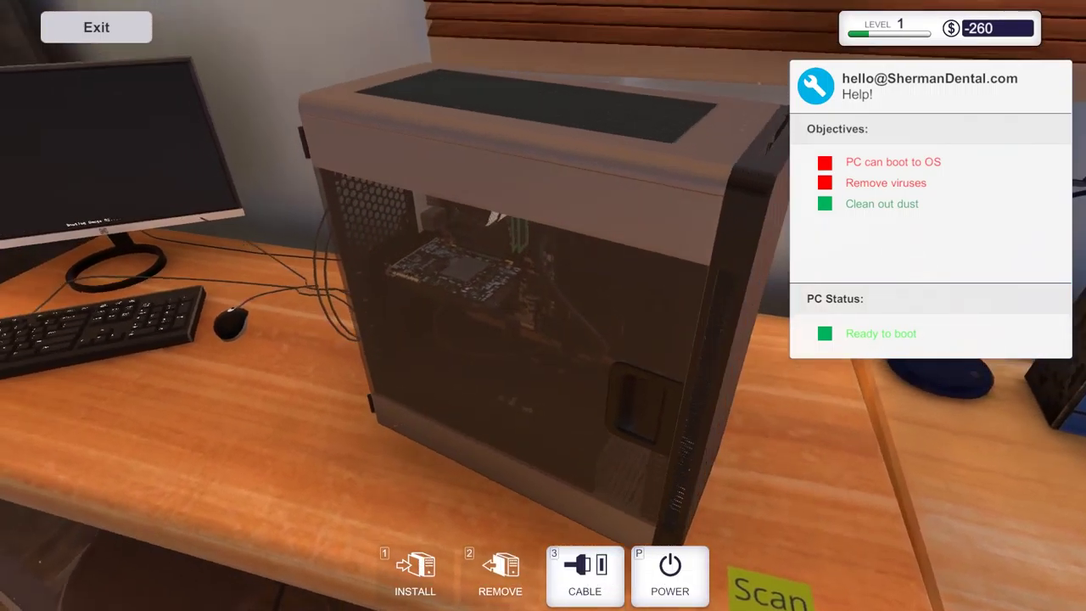
key("Escape")
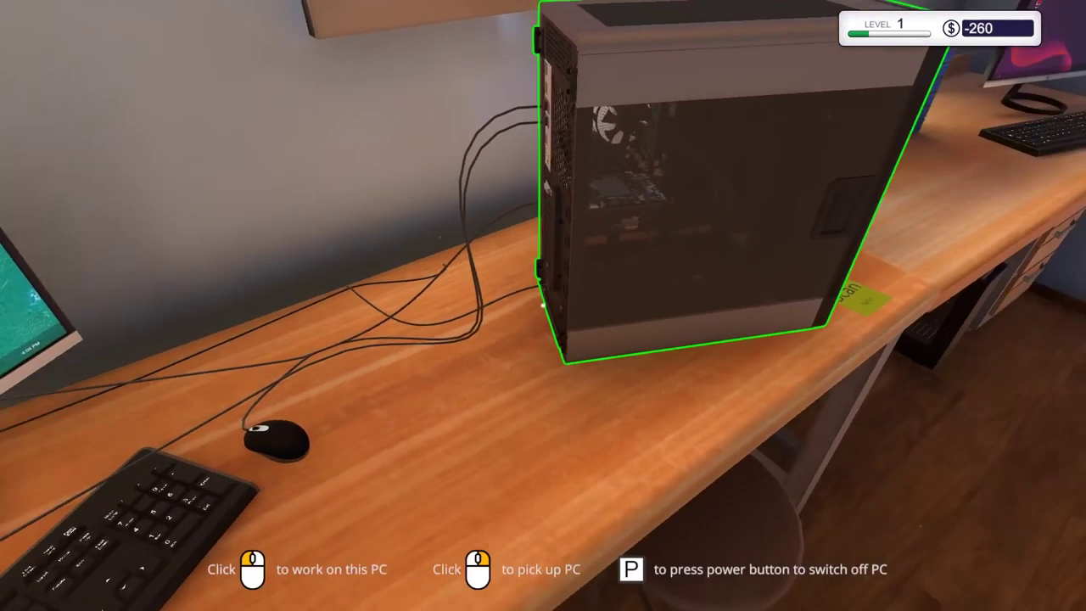
left_click(543, 306)
key("i")
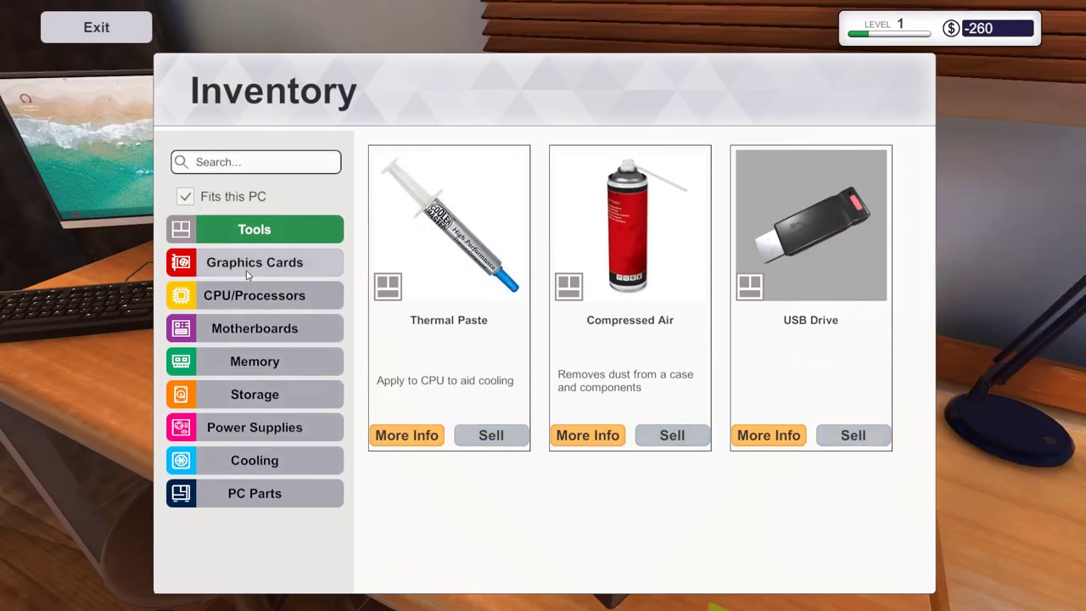
left_click(254, 394)
left_click(255, 360)
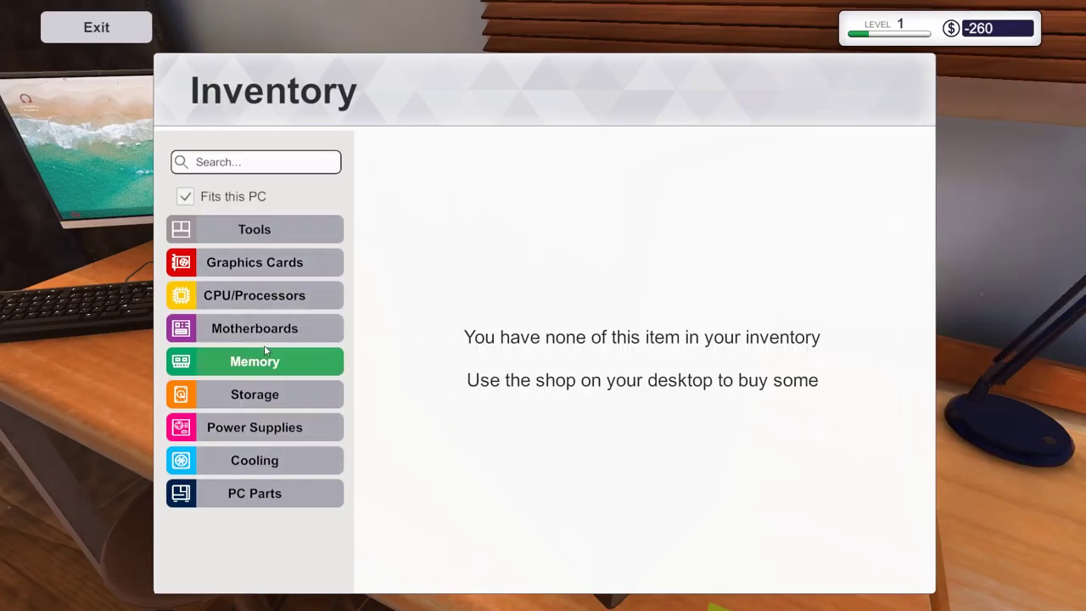
left_click(255, 295)
left_click(255, 229)
key("Escape")
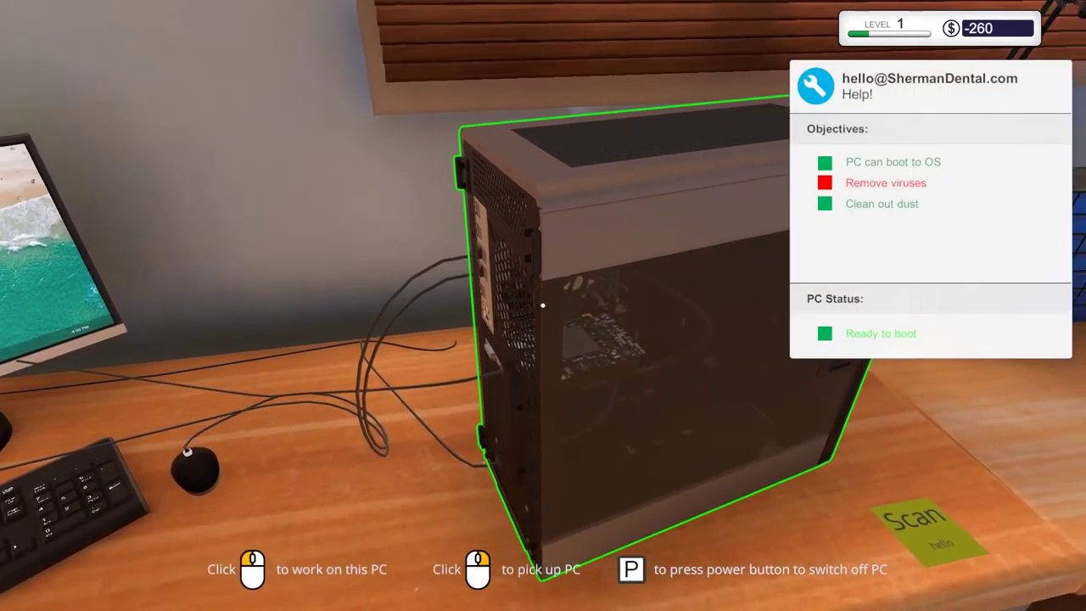
Step: Plug the USB drive into the case's front USB port
left_click(544, 305)
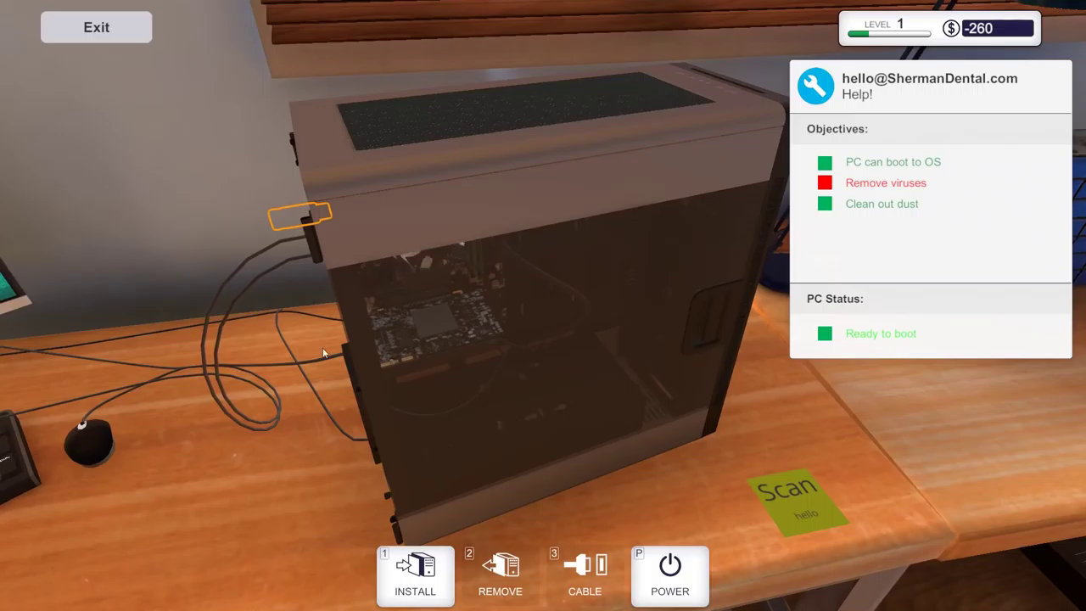
left_click(302, 219)
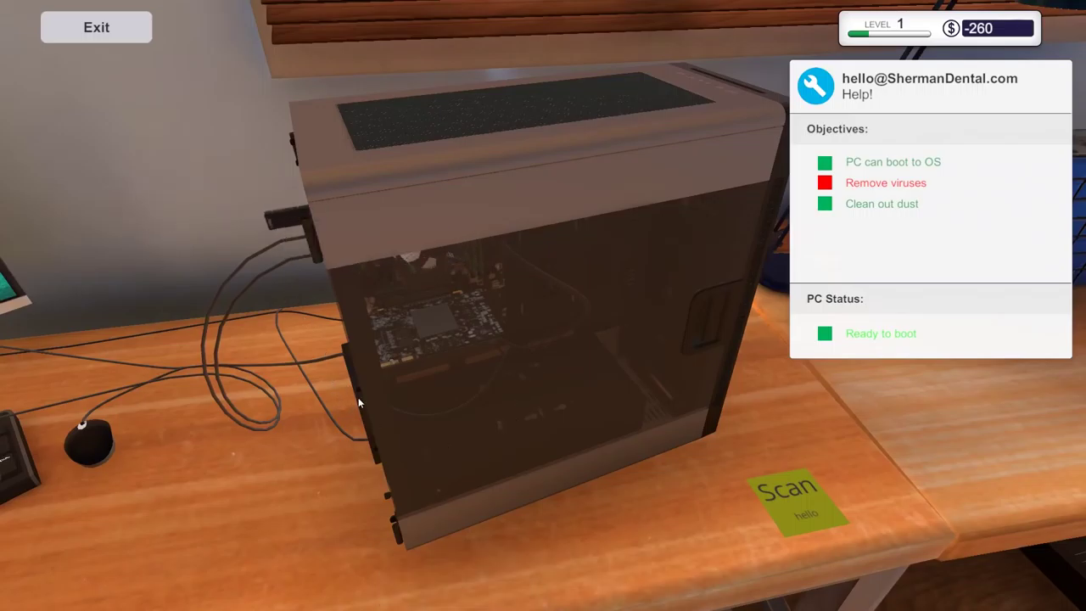
key("Escape")
Step: Install Virus Scanner through Add/Remove Programs and restart the PC
left_click(542, 305)
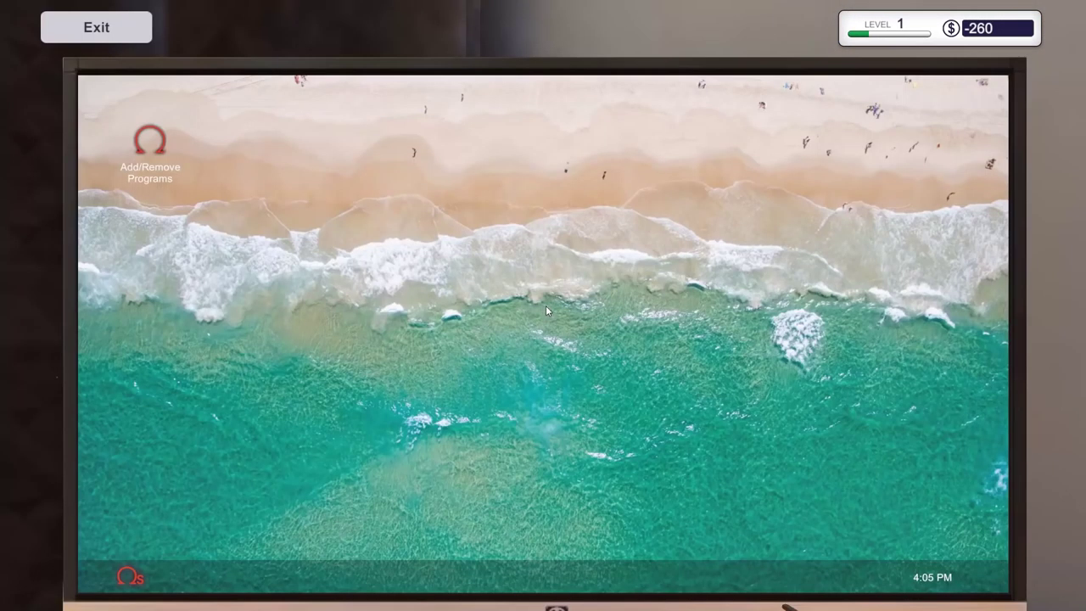
double_click(150, 140)
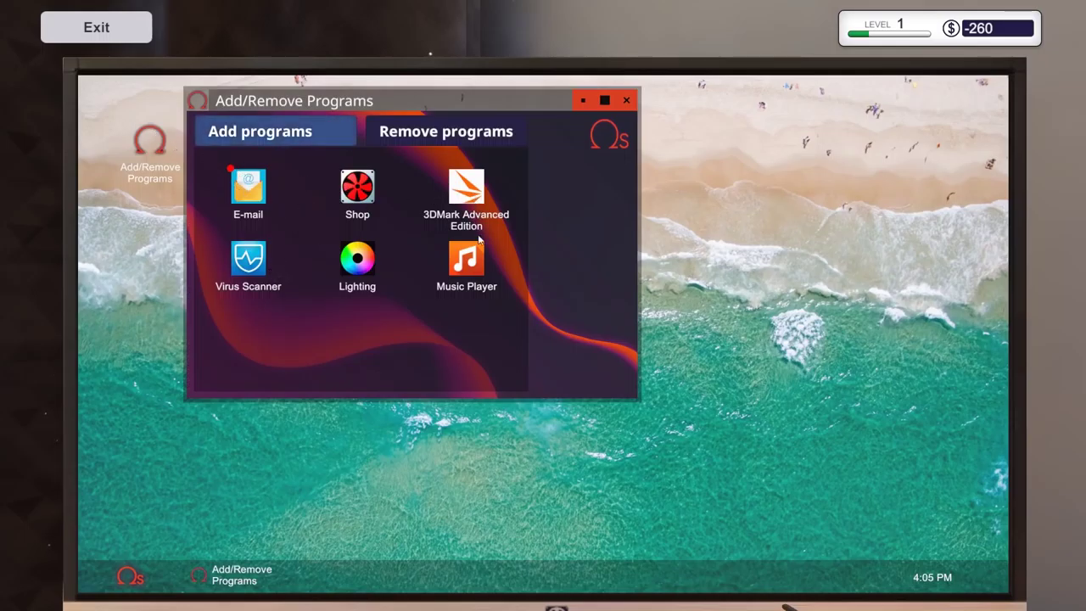
left_click(248, 278)
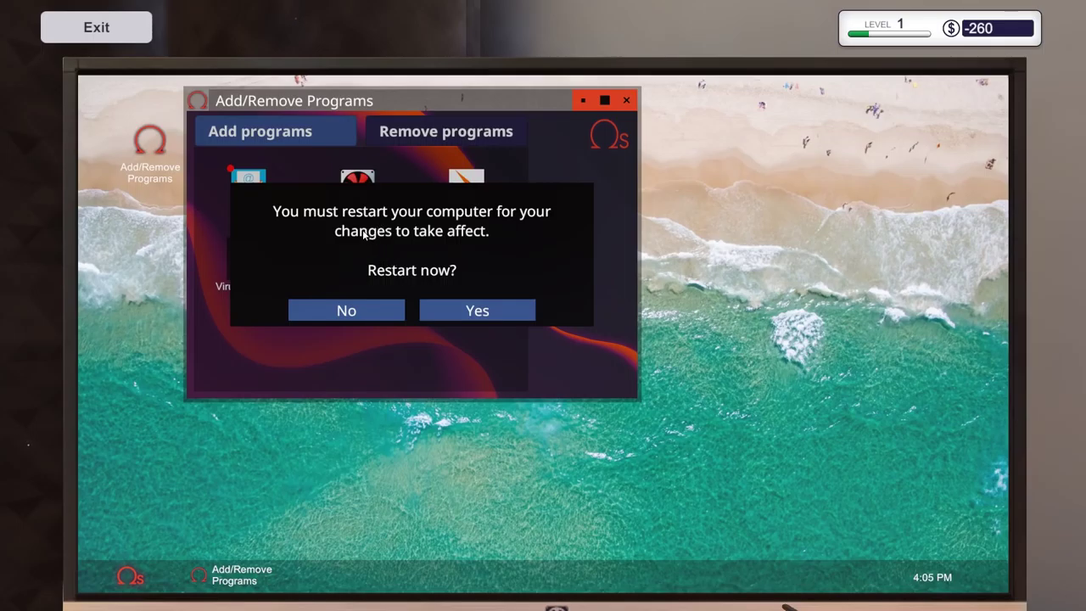
left_click(477, 311)
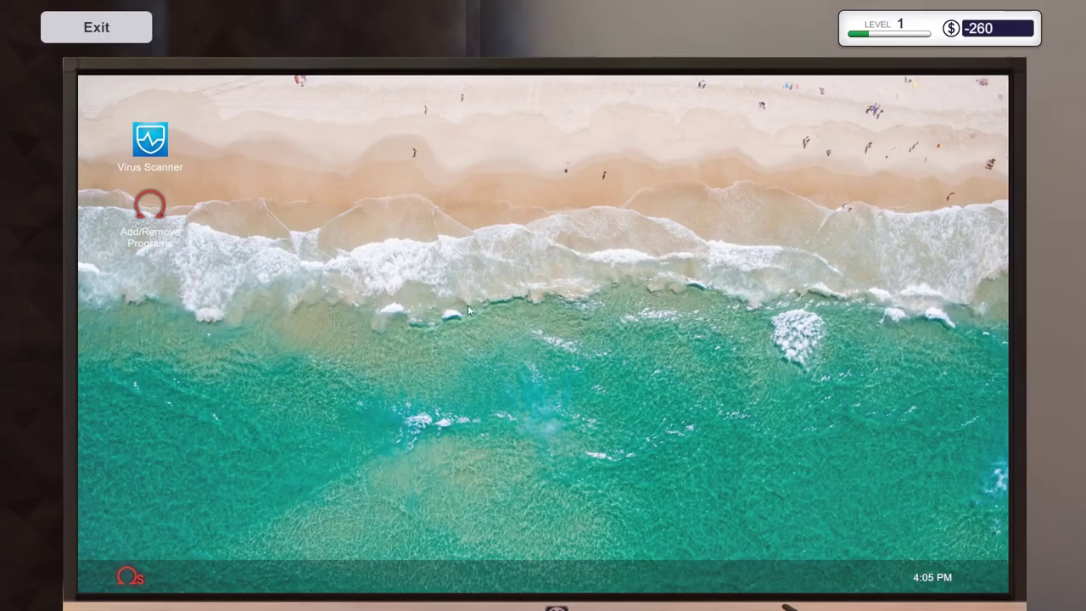
Step: Run a Virus Scanner scan, clean the infected files, and close the scanner
double_click(150, 140)
left_click(482, 286)
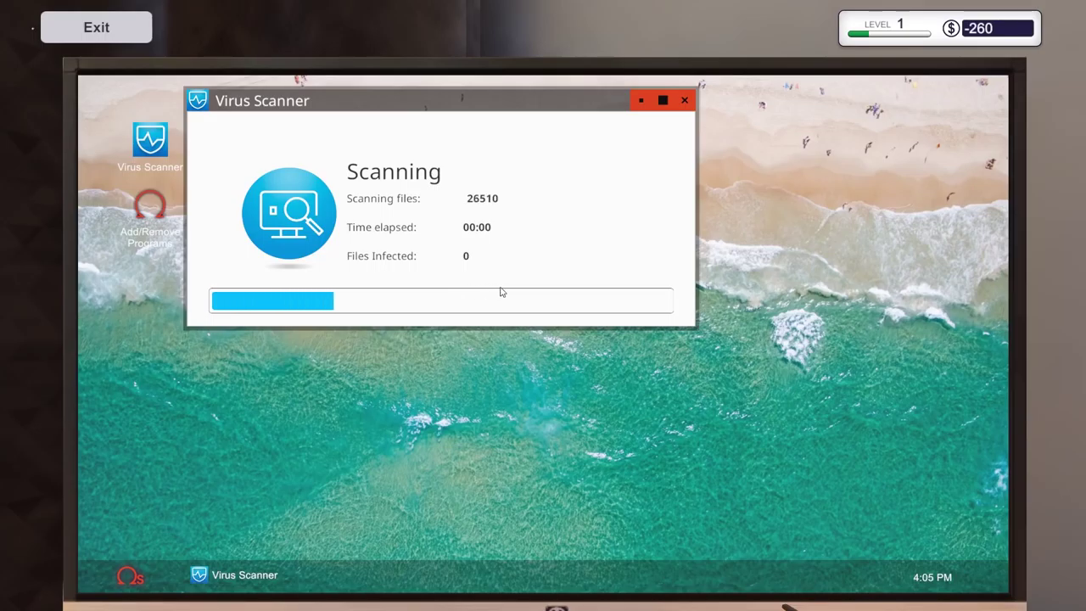
left_click(488, 293)
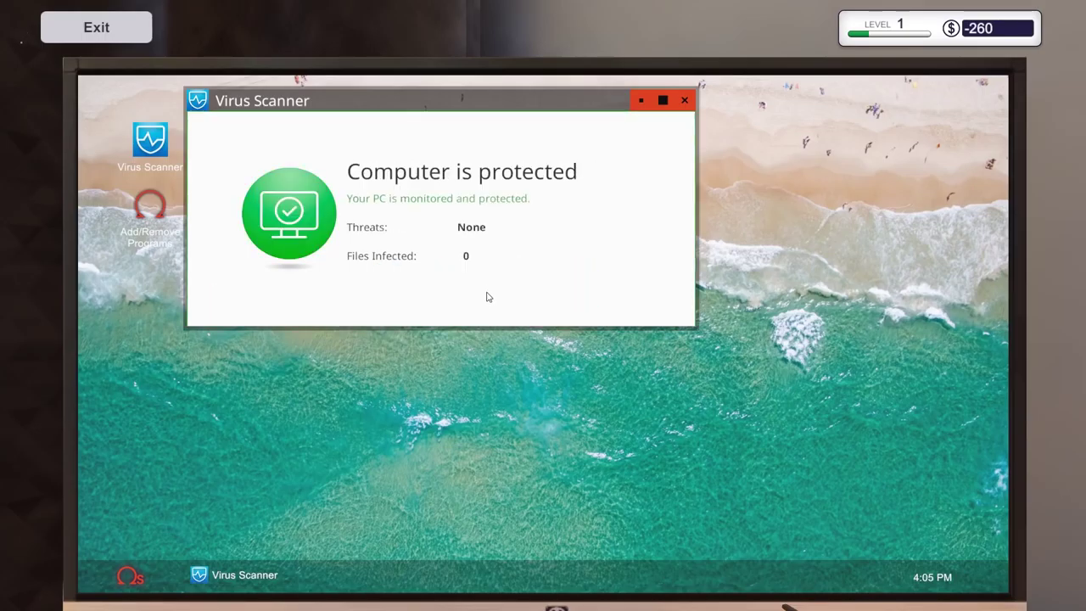
left_click(684, 100)
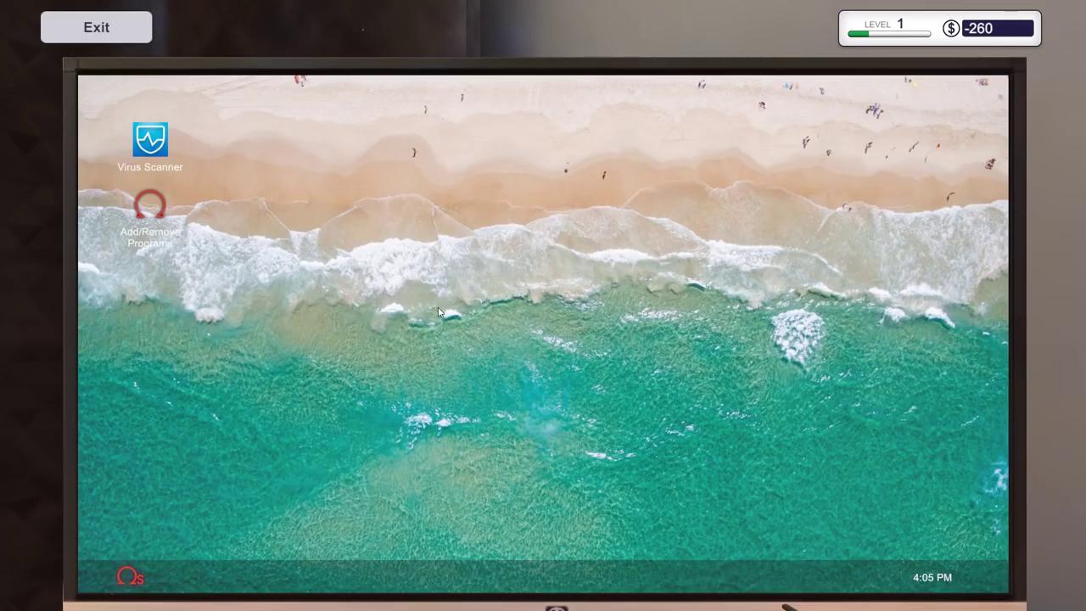
key("Escape")
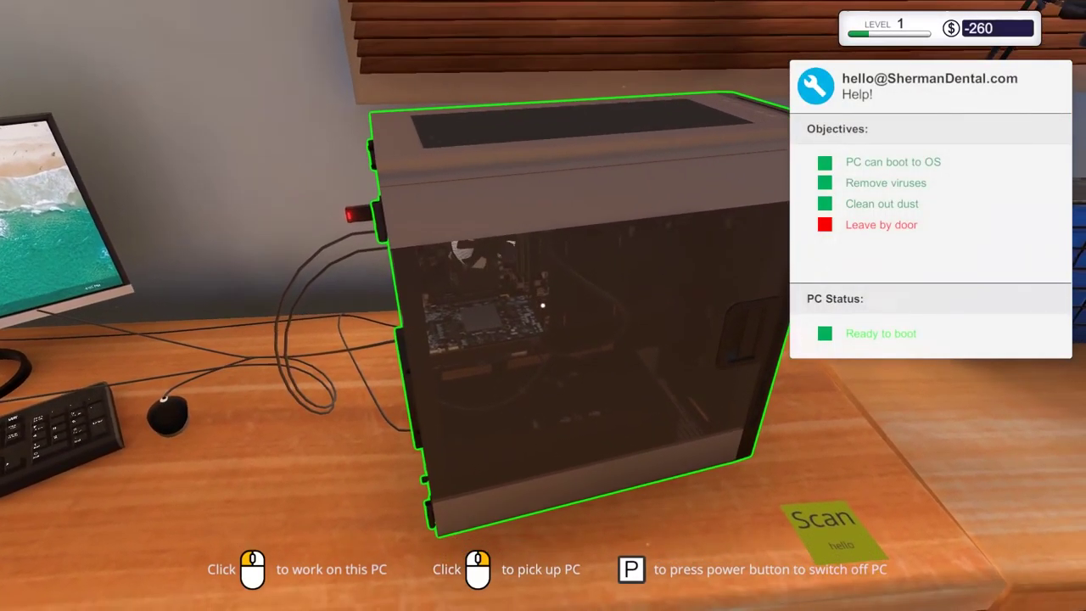
Step: Power off the Scan PC and carry it into its delivery box by the door
key("p")
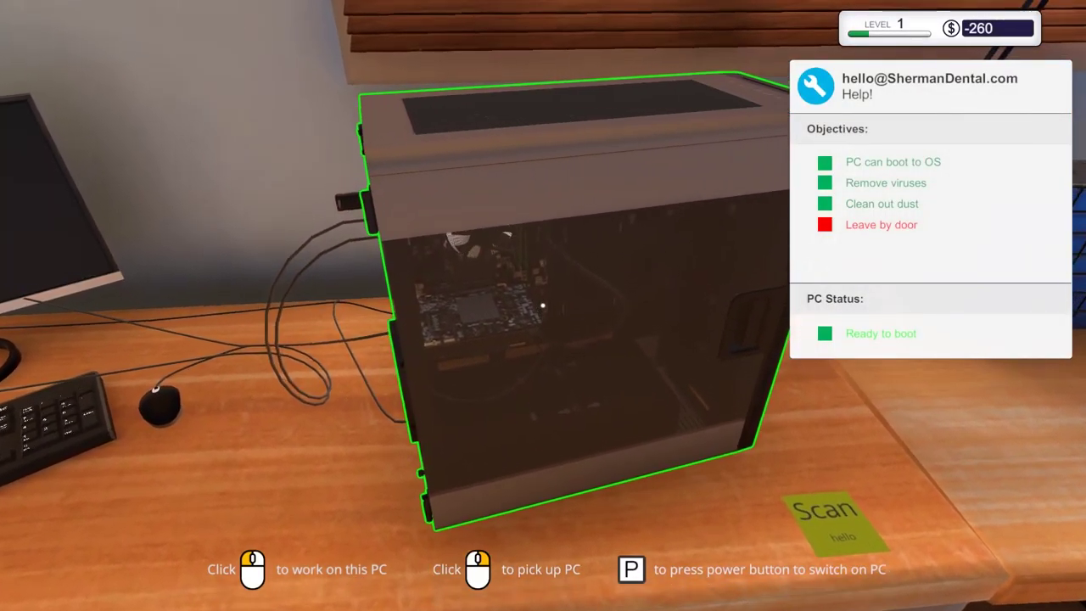
right_click(543, 305)
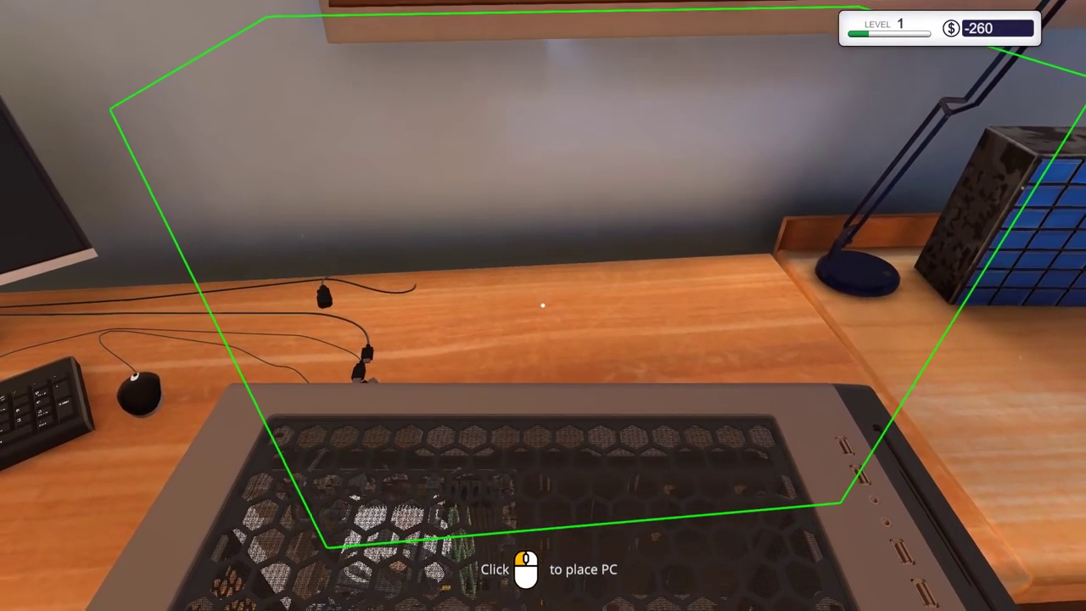
left_click(543, 306)
right_click(543, 305)
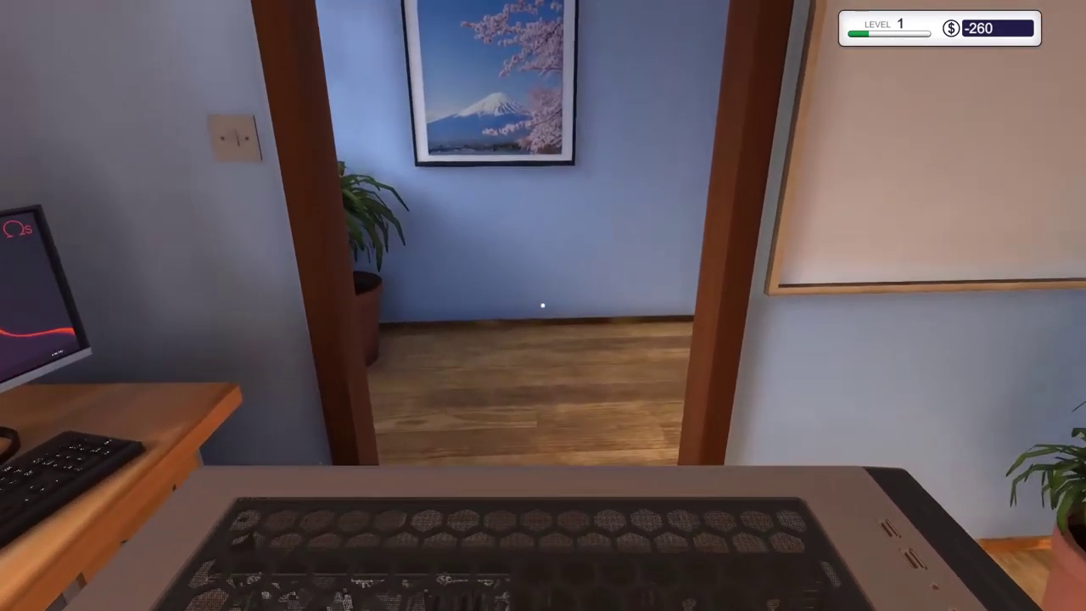
key("w")
key("w")
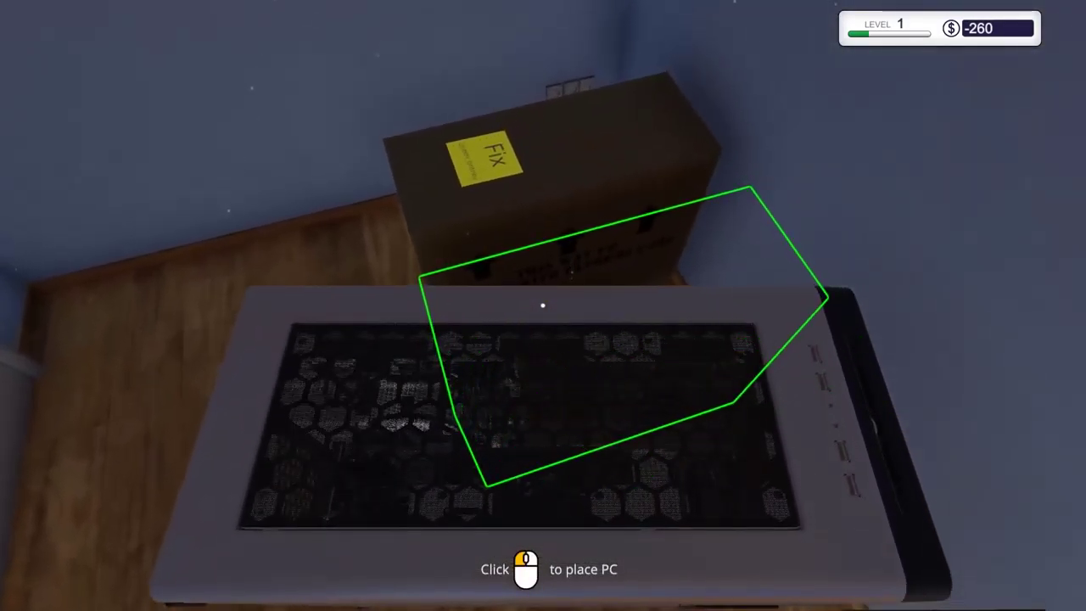
left_click(543, 305)
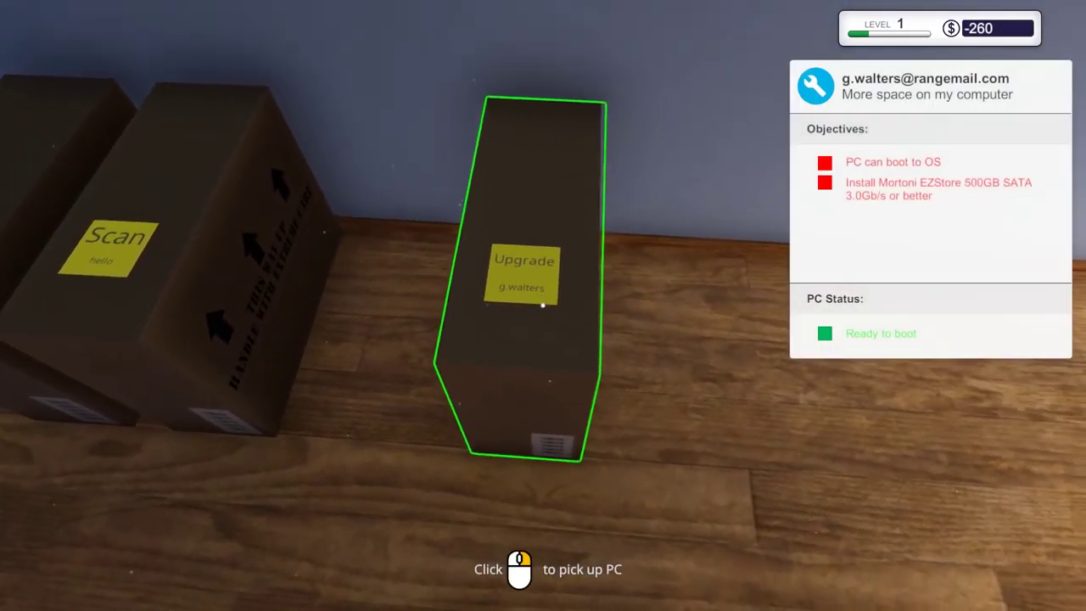
Step: Carry the Upgrade job's black NZXT PC to the workbench and set it down
left_click(543, 306)
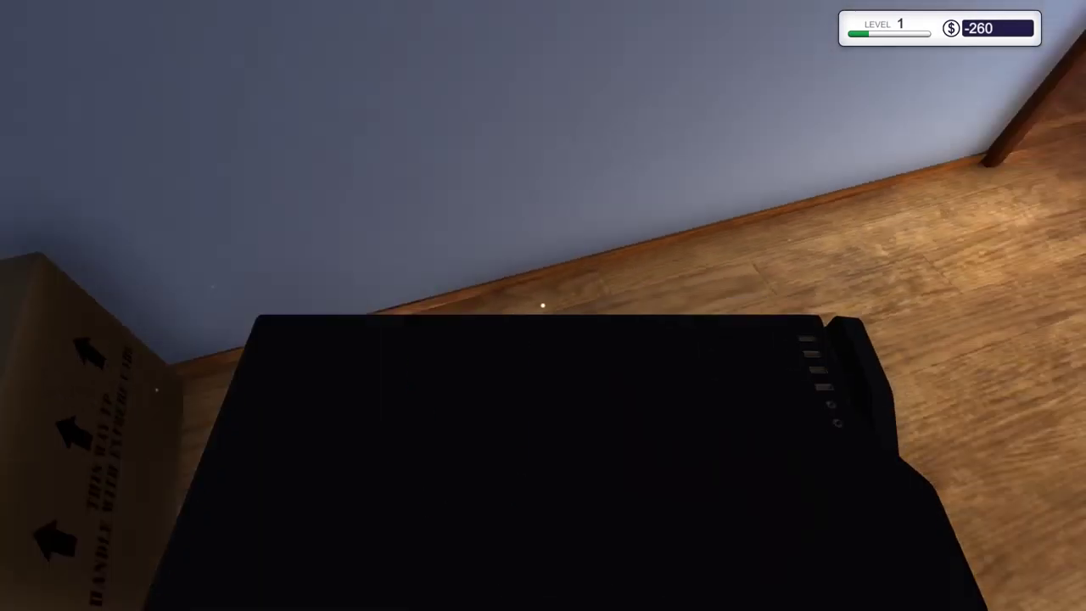
key("w")
key("w")
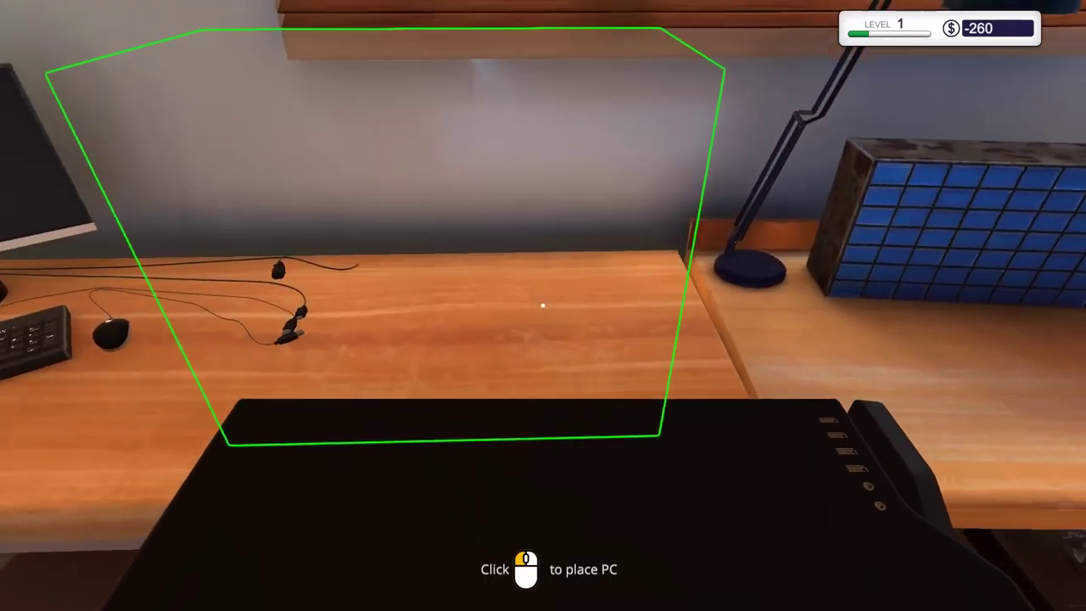
left_click(544, 305)
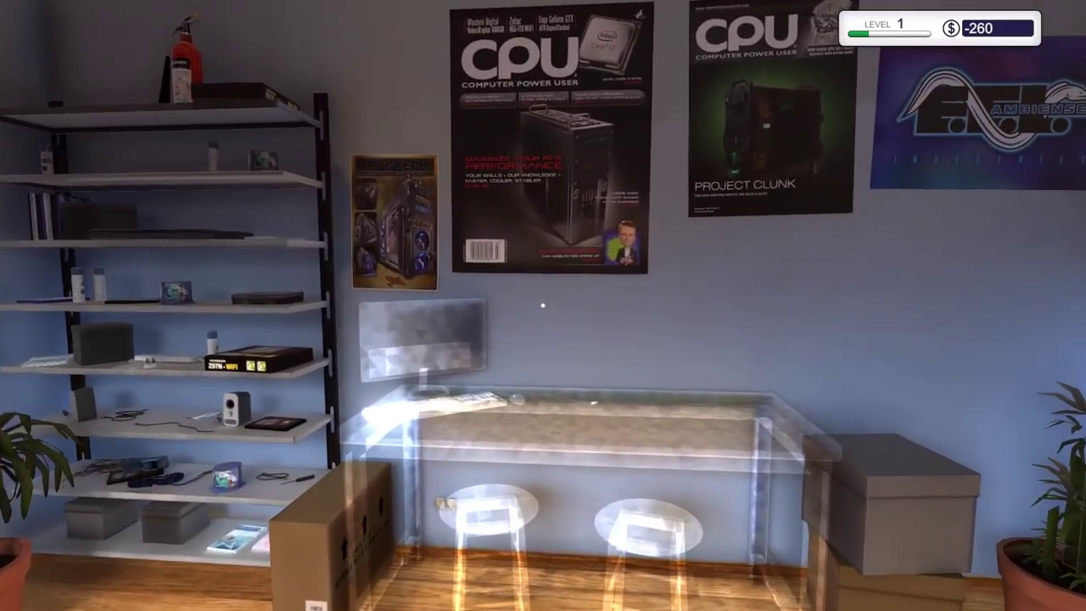
key("w")
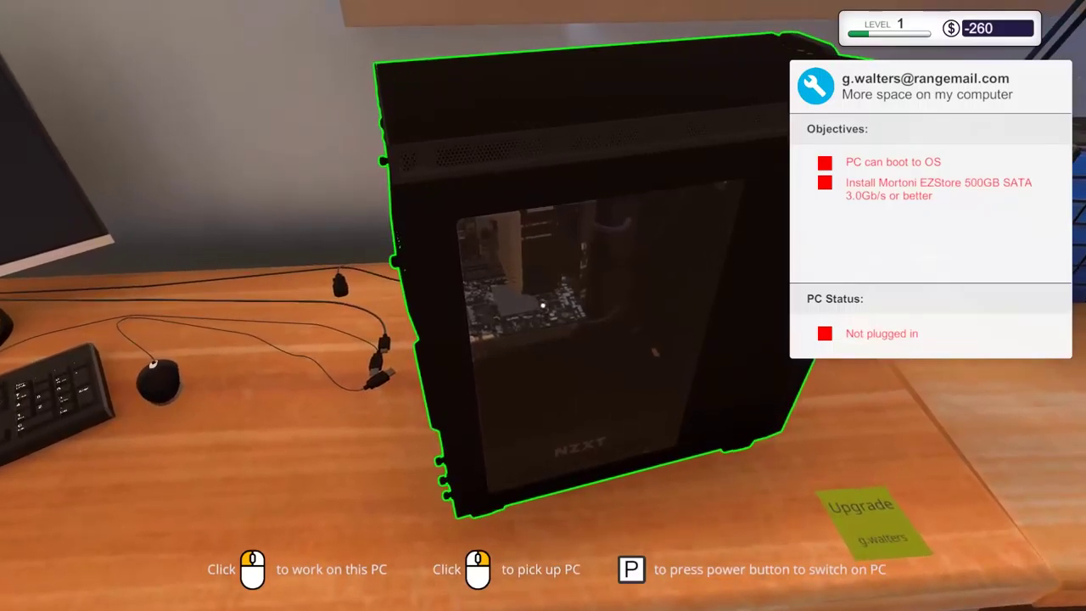
Step: Unscrew and remove the NZXT case's glass side panel, then orbit around the open case
left_click(543, 306)
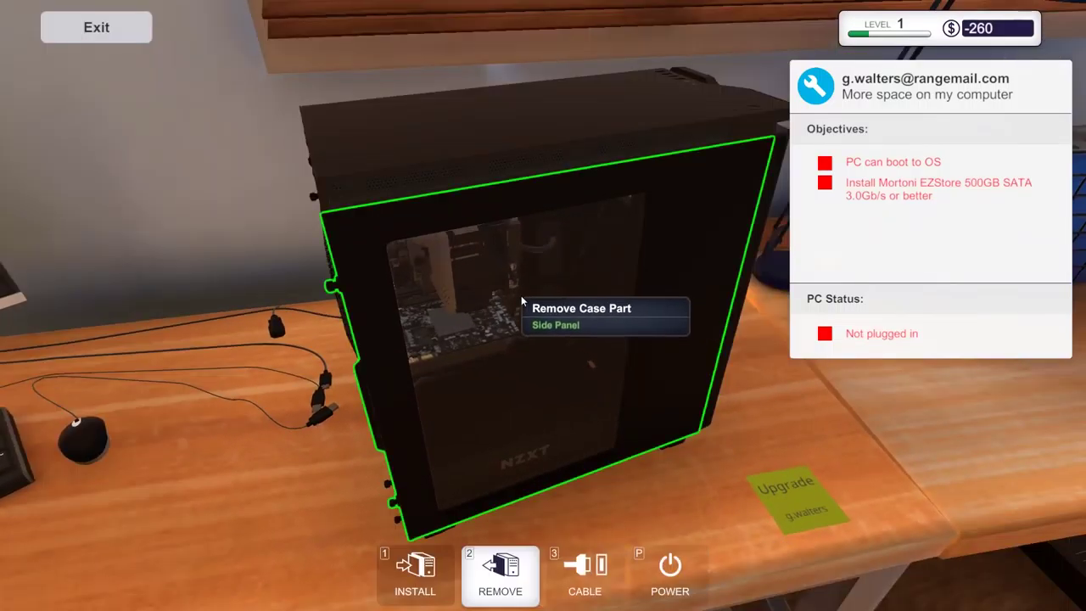
left_click(329, 289)
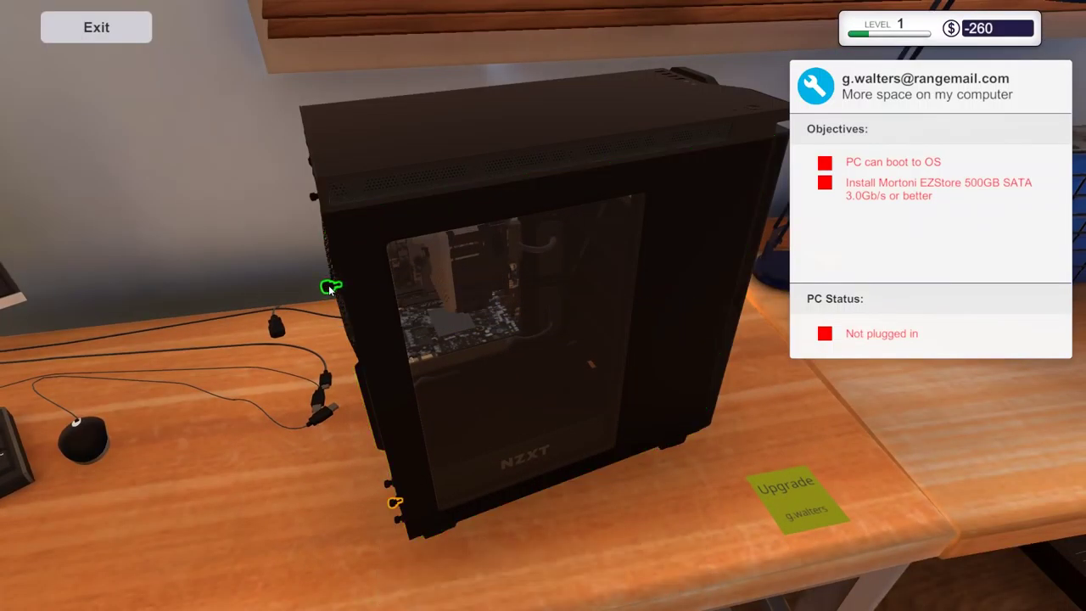
left_click(392, 504)
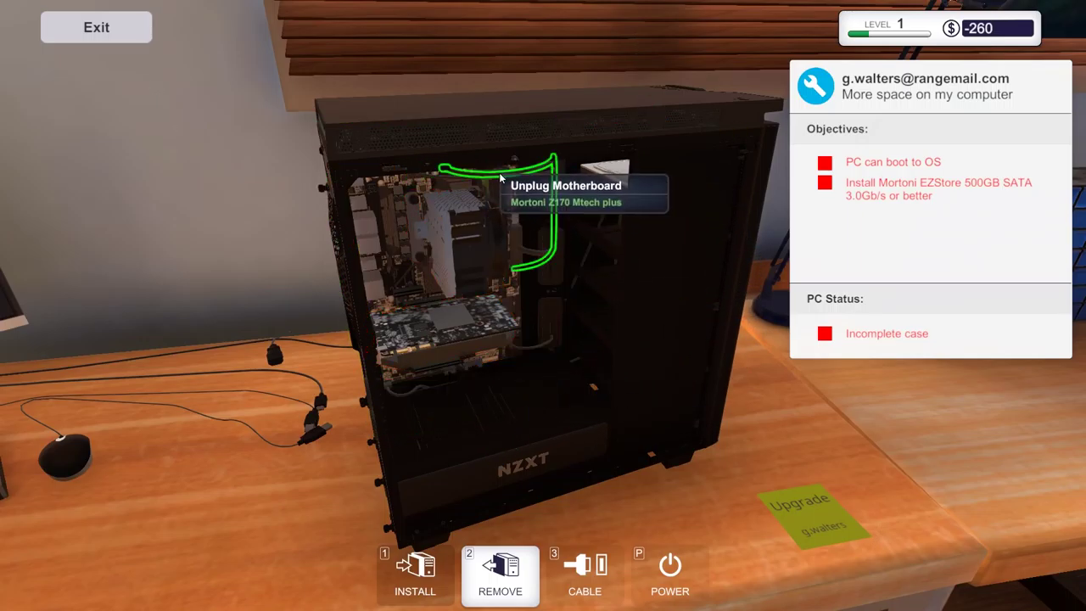
left_click_drag(463, 153, 764, 170)
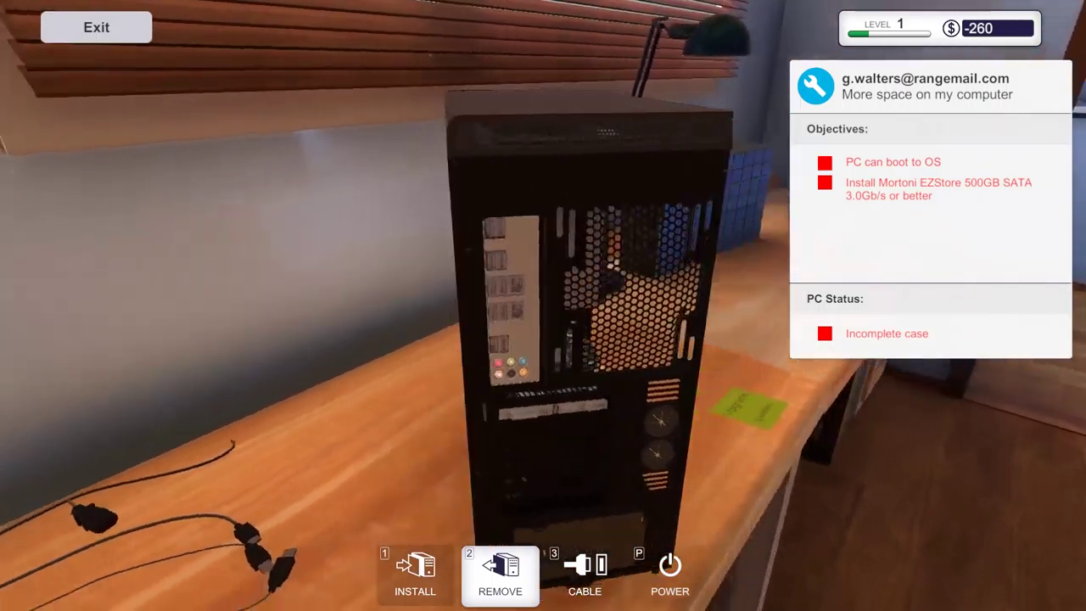
left_click_drag(543, 306, 339, 306)
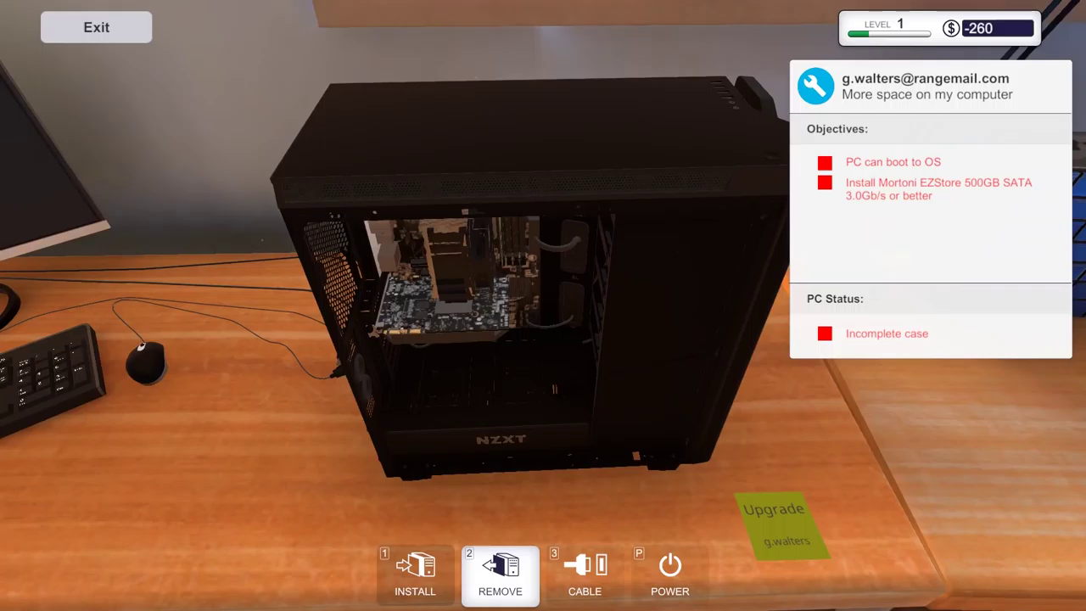
left_click_drag(543, 254, 543, 382)
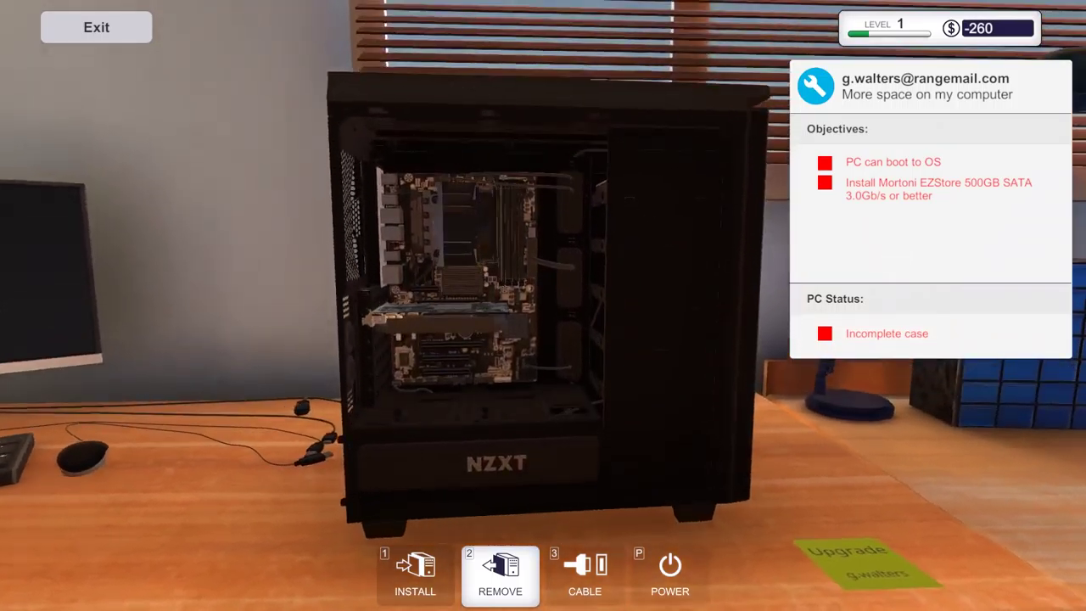
left_click_drag(543, 339, 543, 254)
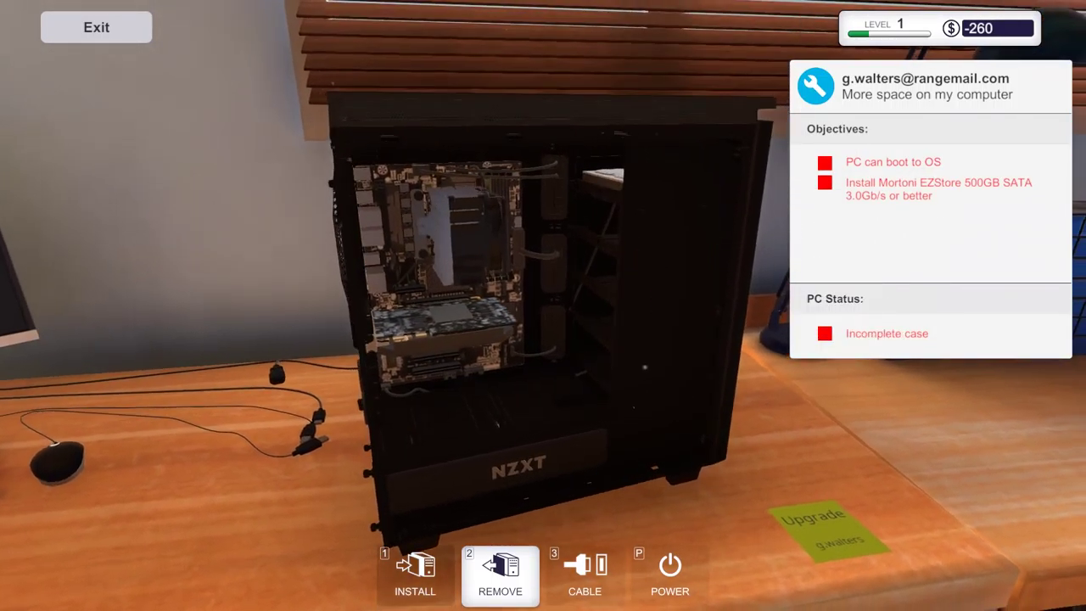
mouse_move(594, 340)
left_mouse_down()
mouse_move(560, 322)
mouse_move(543, 297)
left_mouse_up()
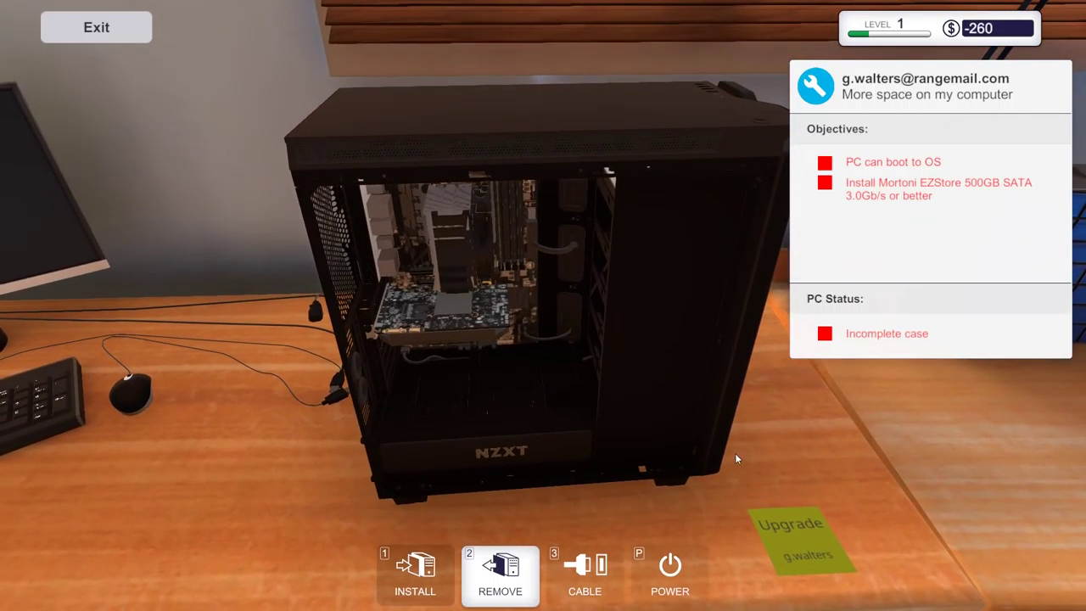
Step: Browse inventory categories to find the Mortoni EZStore 500GB HDD under Storage
left_click(431, 581)
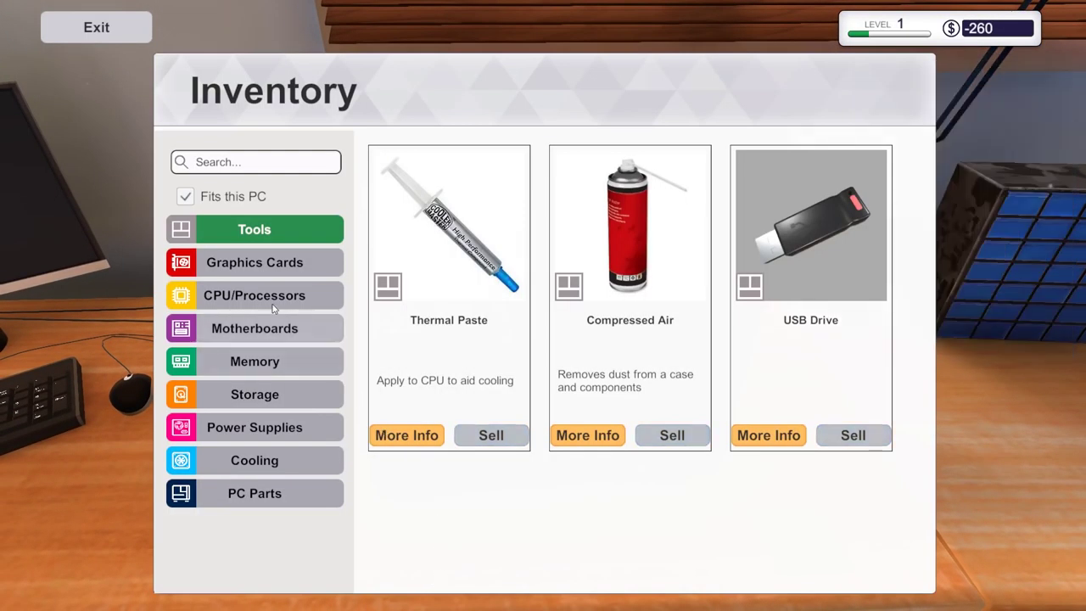
left_click(255, 262)
left_click(255, 295)
left_click(255, 361)
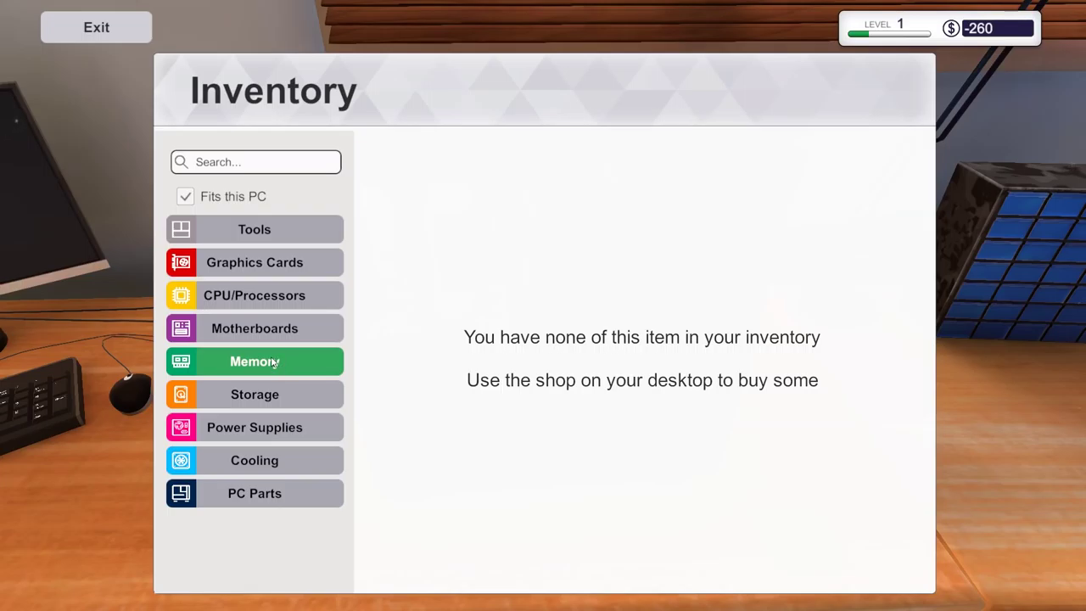
left_click(280, 395)
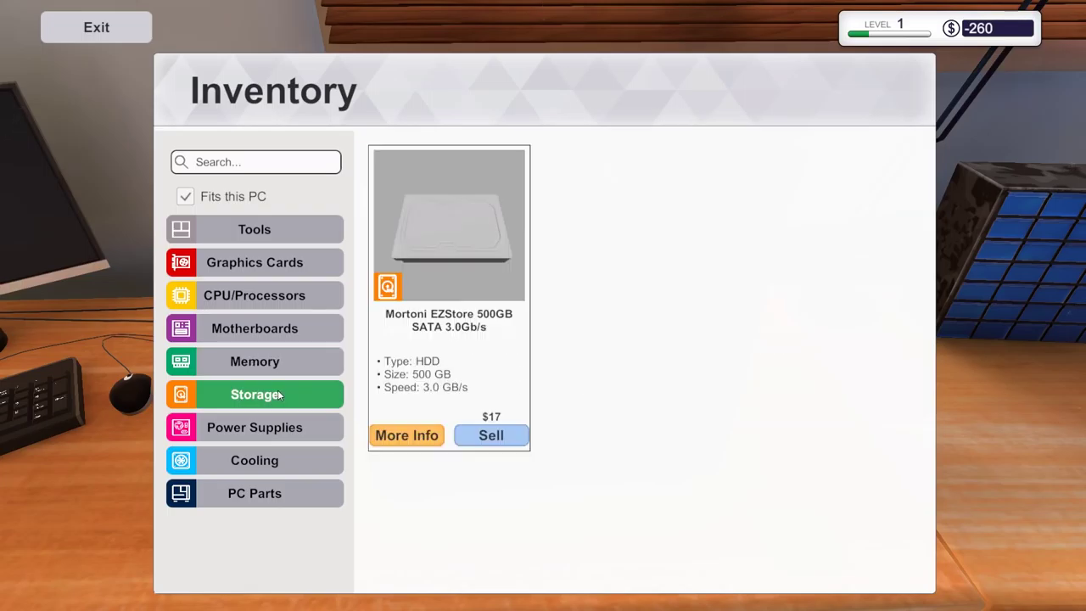
left_click(255, 361)
left_click(279, 391)
key("Escape")
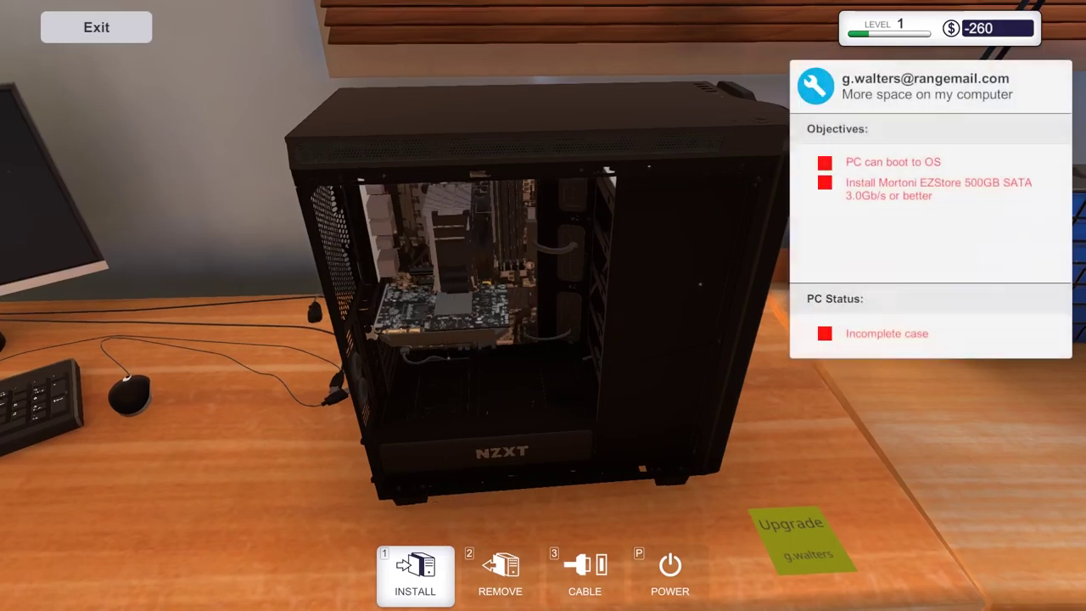
scroll(466, 489, "up", 2)
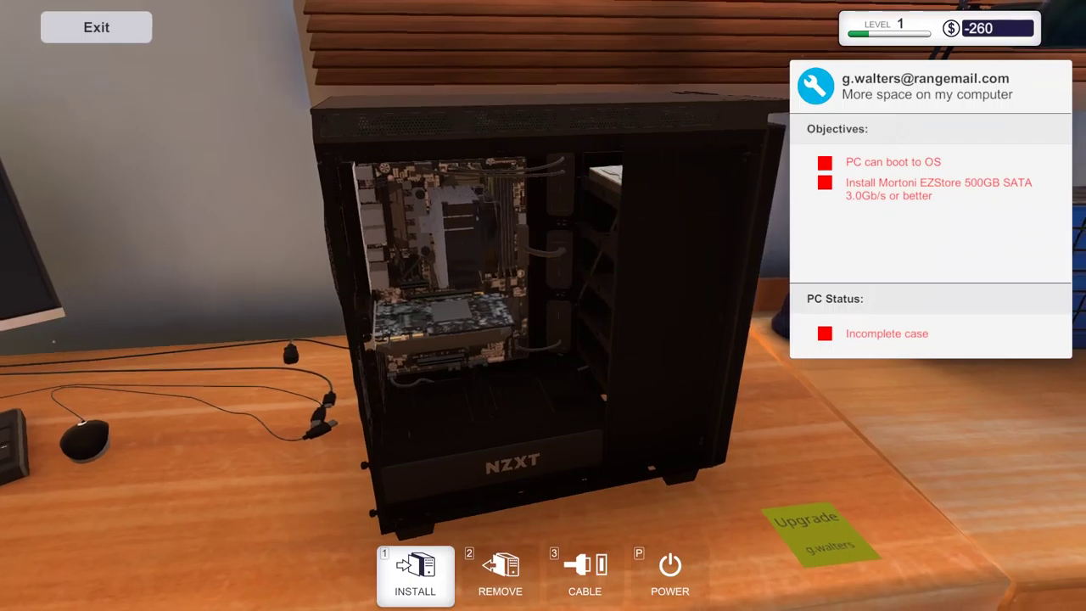
Step: Open the case's drive bay and bring the HDD slot into view
left_click_drag(543, 306, 594, 288)
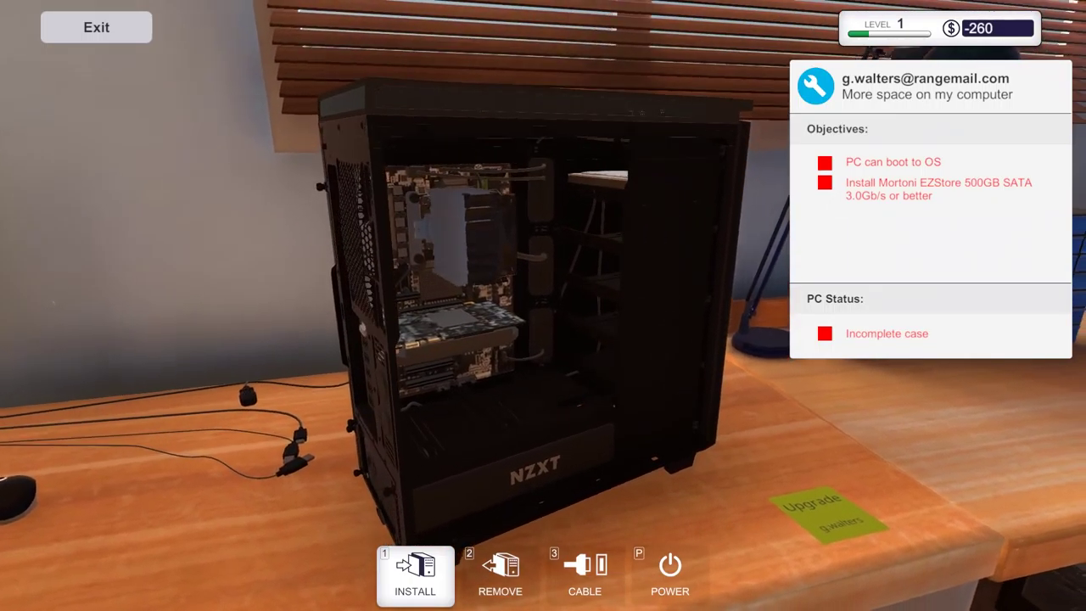
left_click(597, 234)
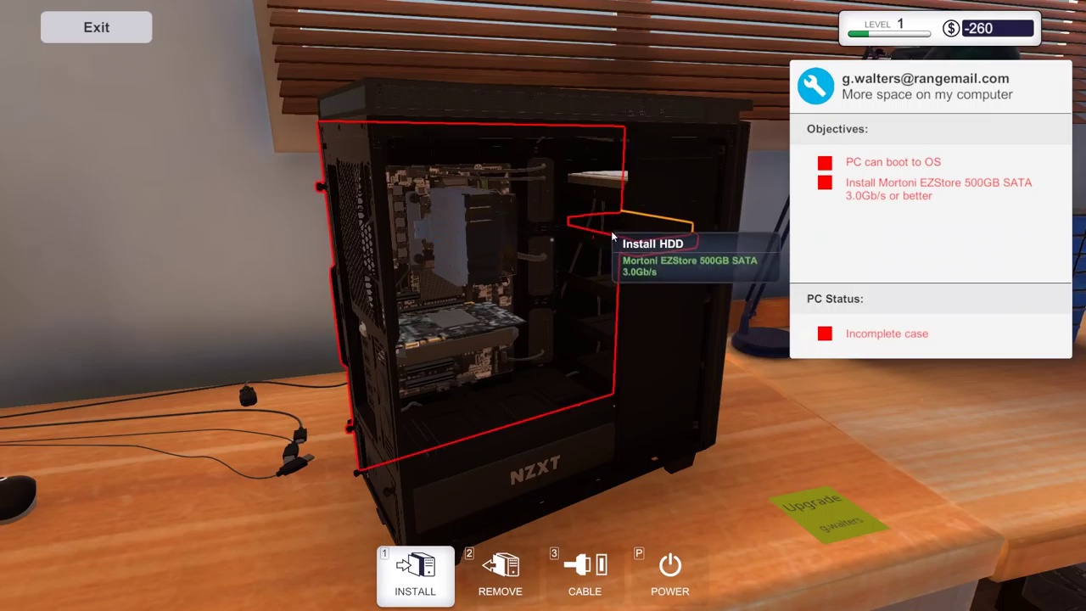
mouse_move(624, 234)
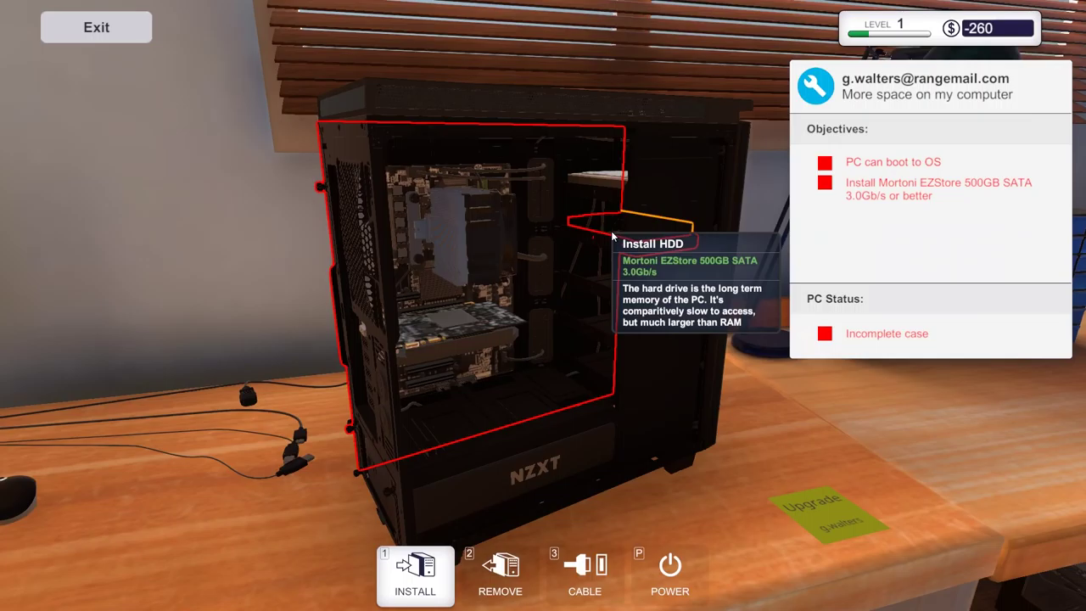
mouse_move(611, 254)
left_mouse_down()
mouse_move(340, 254)
mouse_move(604, 201)
mouse_move(424, 254)
left_mouse_up()
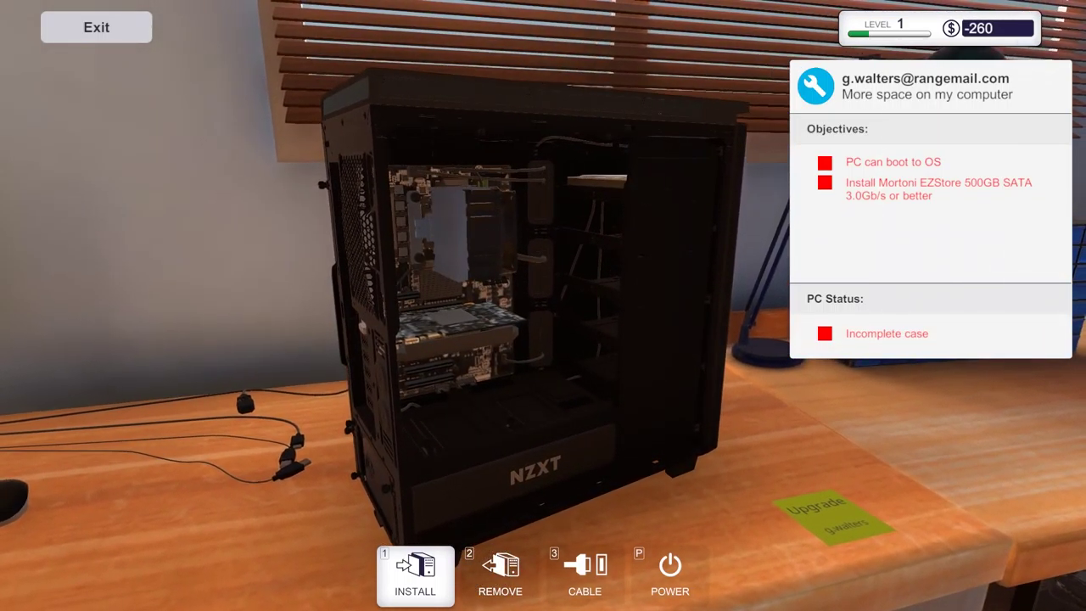
left_click_drag(509, 255, 594, 271)
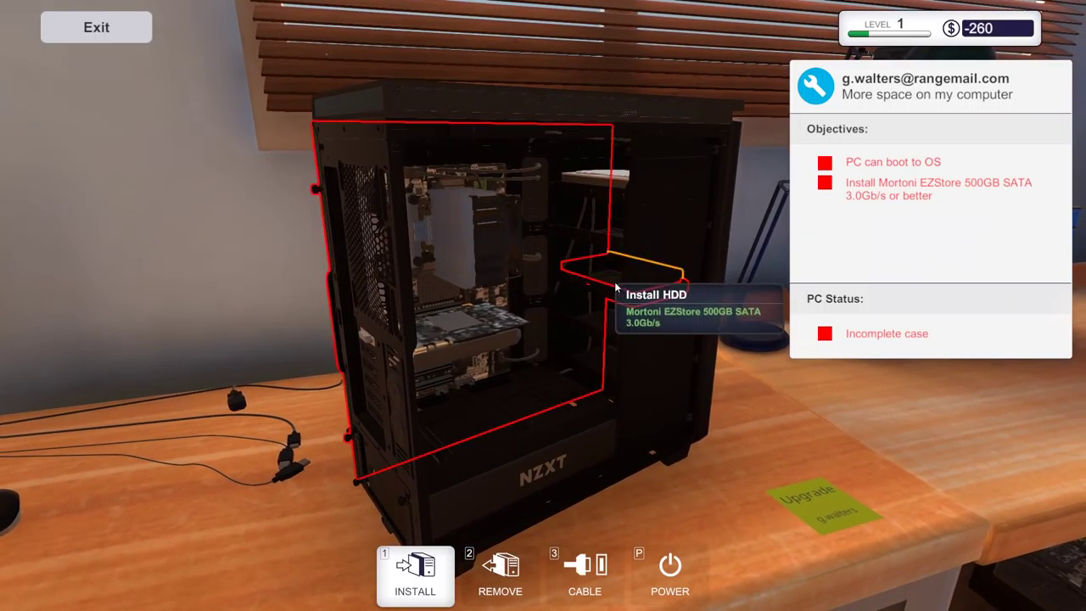
left_click_drag(616, 289, 594, 271)
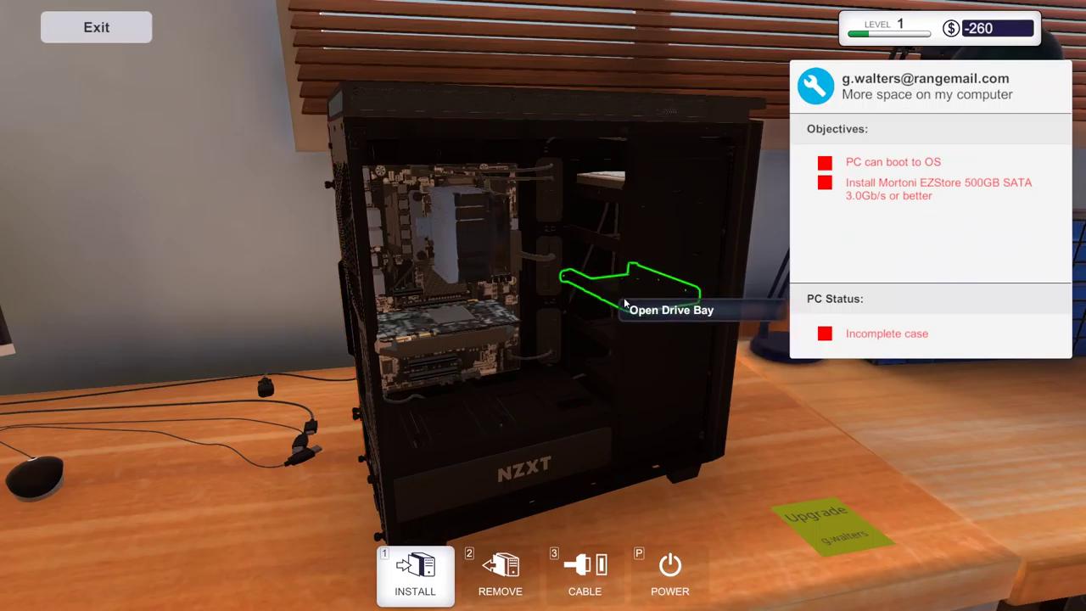
left_click_drag(625, 303, 430, 265)
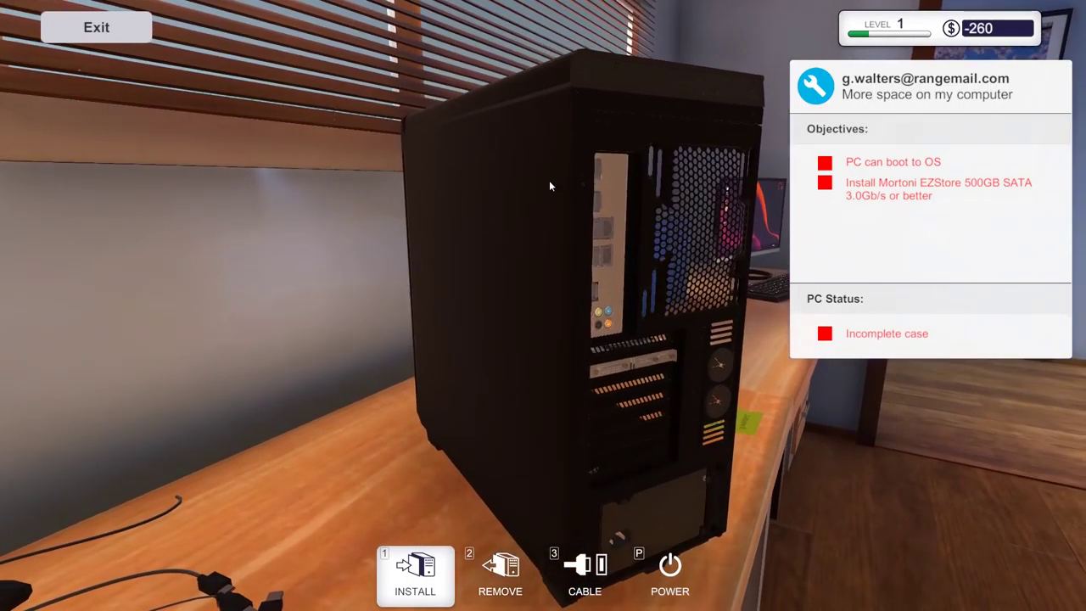
Step: Inspect the drive slot from rear, side-rear, low and angled views
left_click_drag(549, 180, 513, 212)
left_click_drag(410, 231, 384, 232)
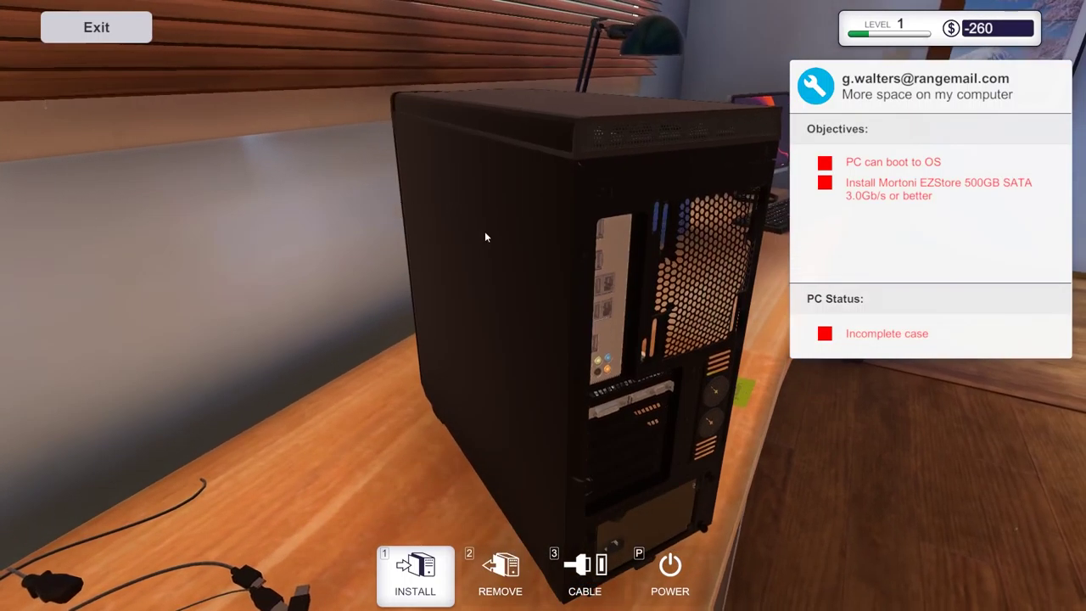
left_click_drag(485, 237, 525, 413)
left_click_drag(570, 472, 424, 382)
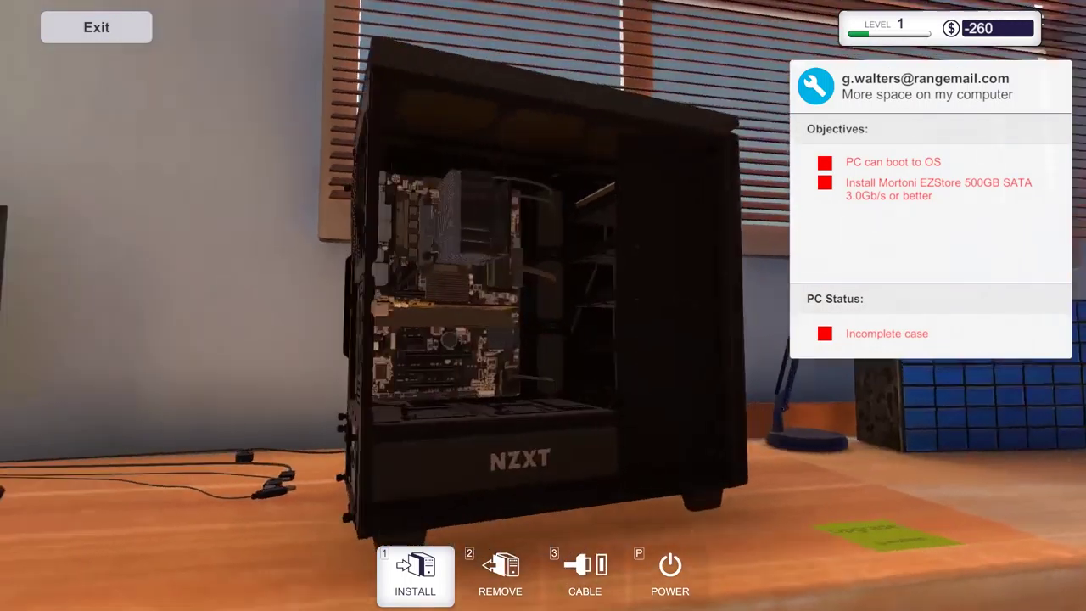
scroll(594, 280, "up", 3)
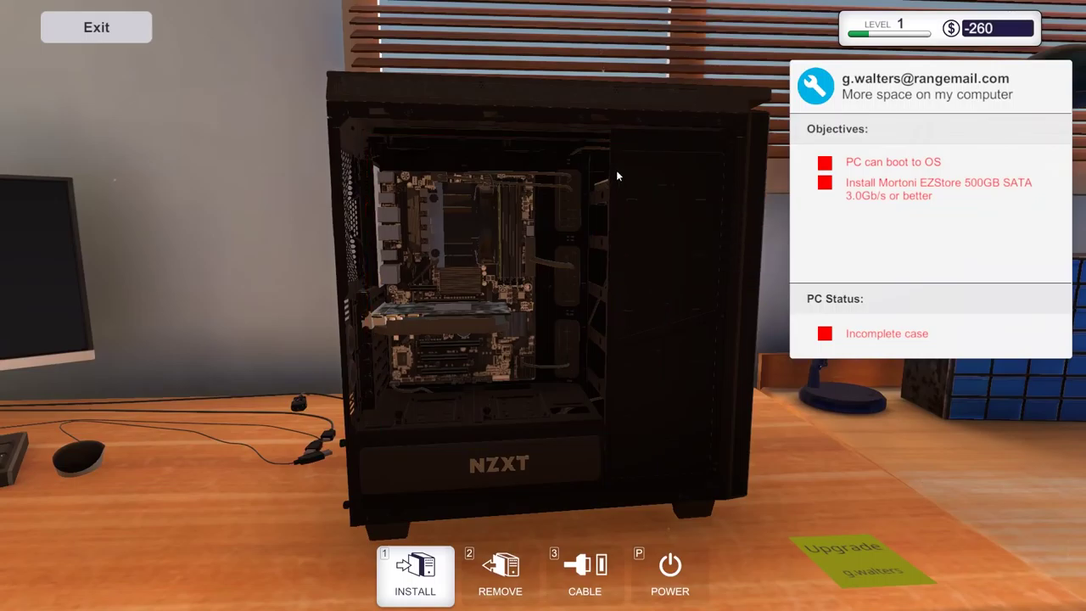
left_click_drag(625, 223, 630, 238)
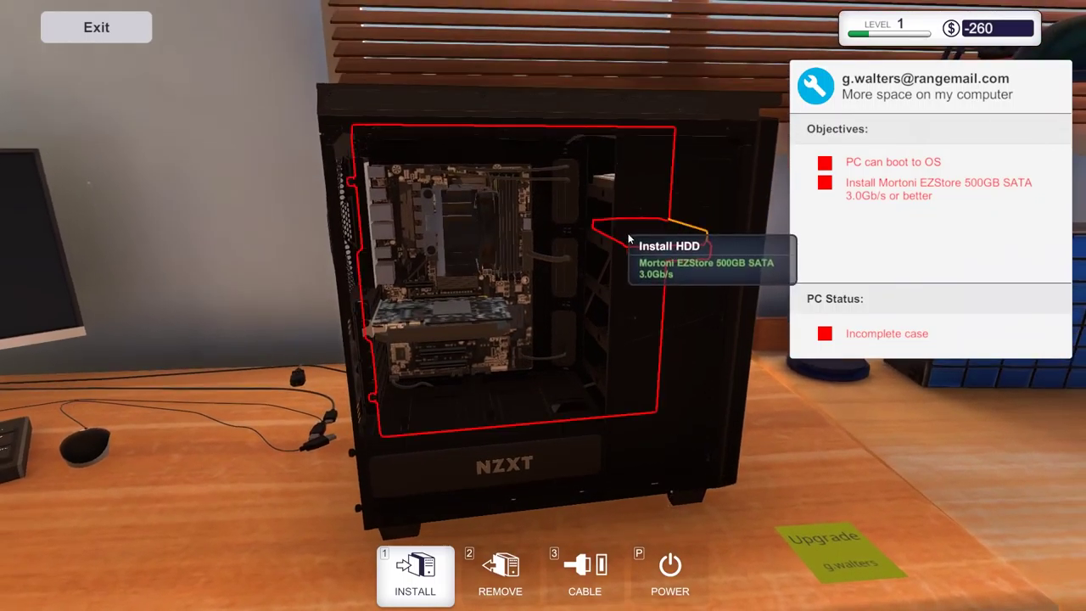
scroll(628, 239, "down", 2)
mouse_move(615, 253)
left_mouse_down()
mouse_move(401, 460)
mouse_move(426, 469)
mouse_move(537, 151)
mouse_move(442, 251)
mouse_move(526, 356)
left_mouse_up()
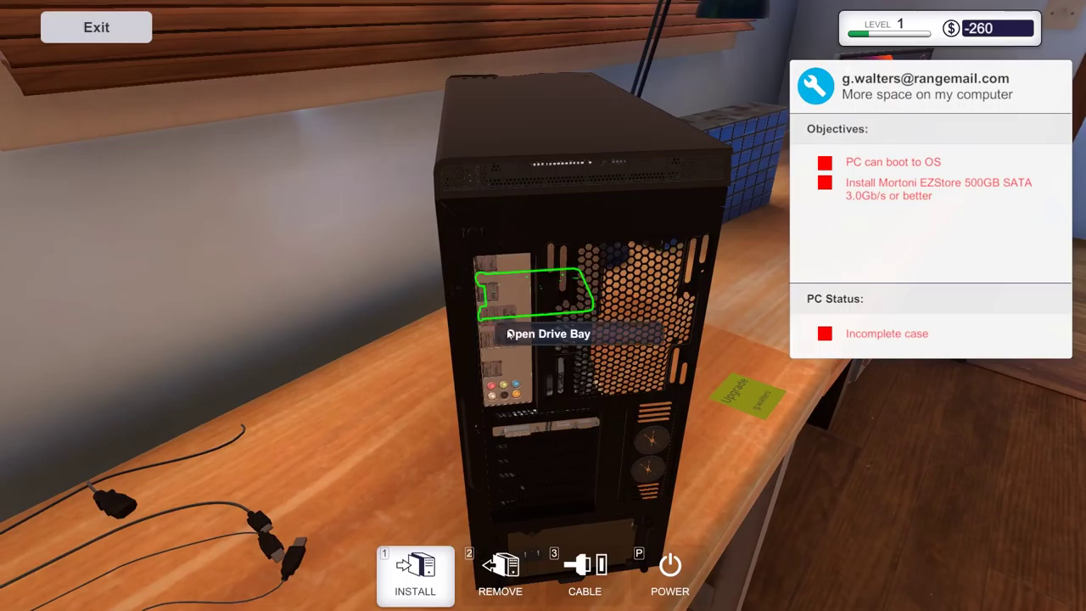
Step: Remove the case's other side panel
left_click(500, 574)
left_click_drag(337, 428, 442, 367)
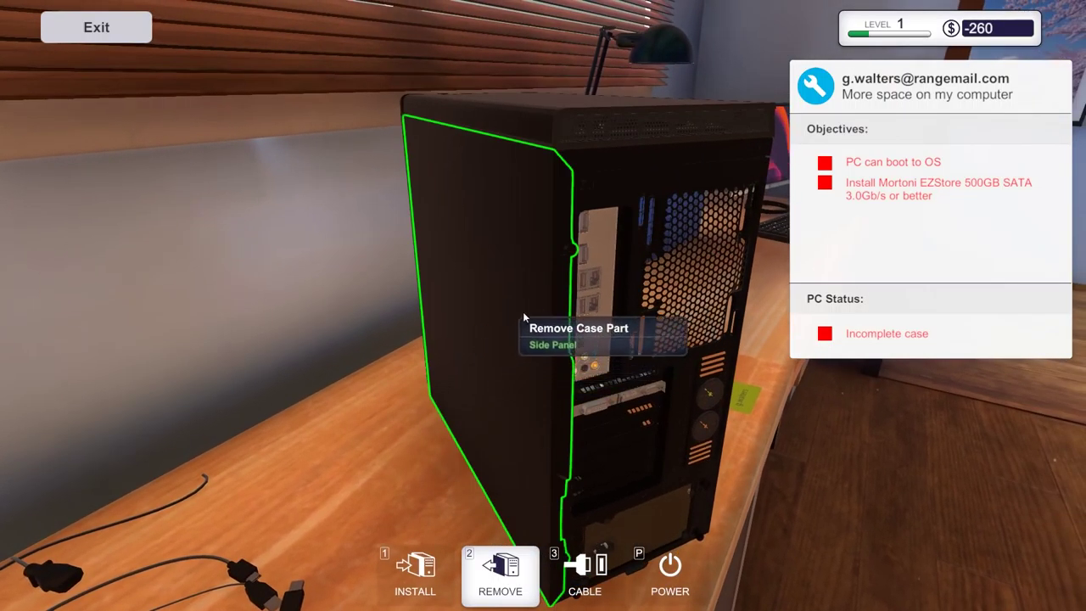
left_click(557, 248)
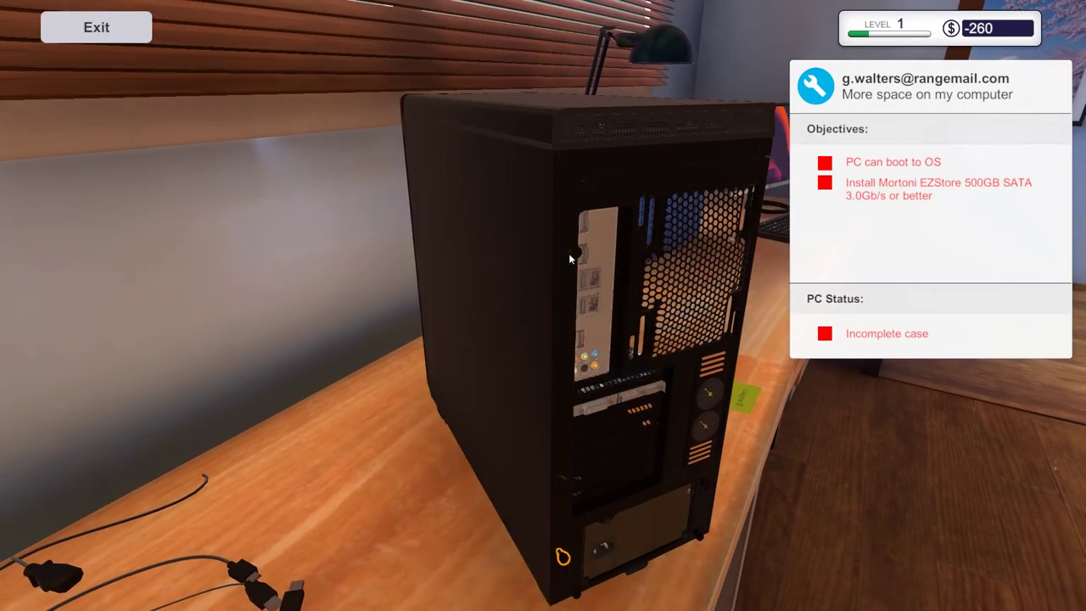
left_click(565, 560)
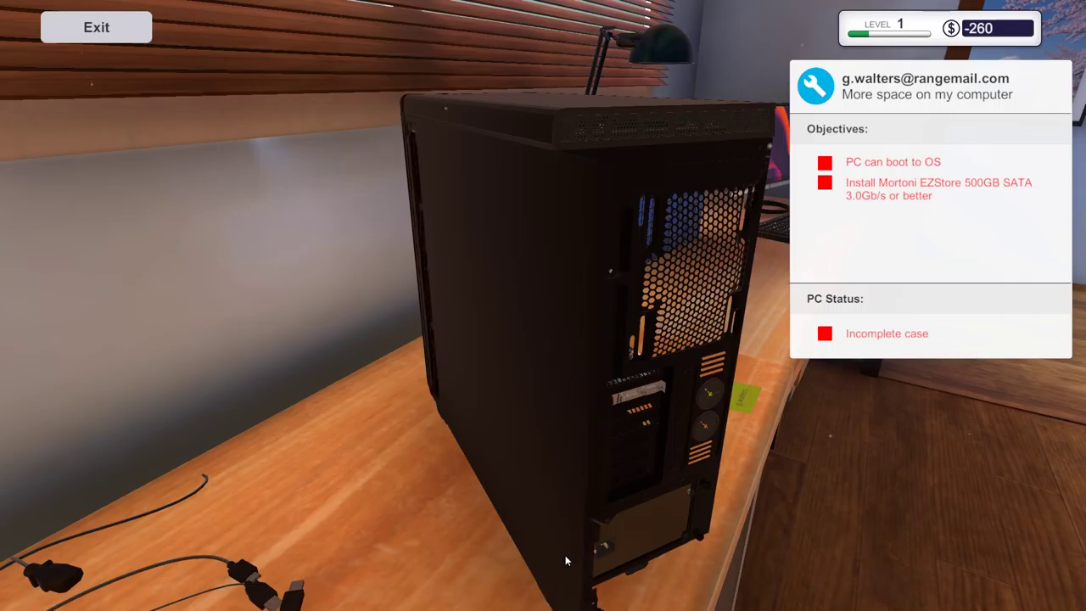
left_click_drag(450, 382, 409, 388)
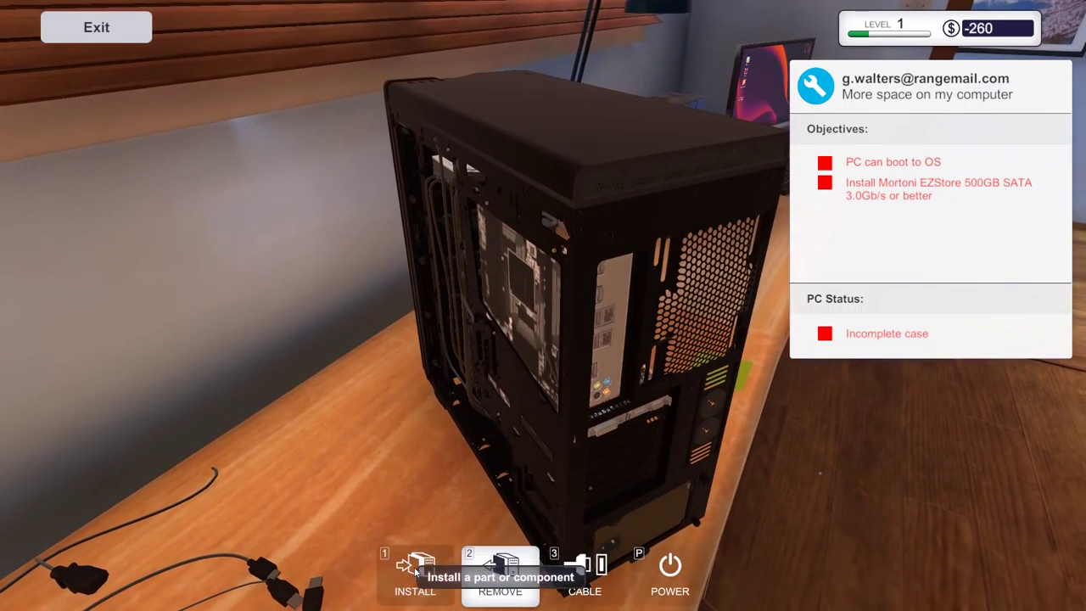
Step: Install the Mortoni EZStore 500GB HDD in the drive bay and close it
left_click(414, 567)
left_click(455, 236)
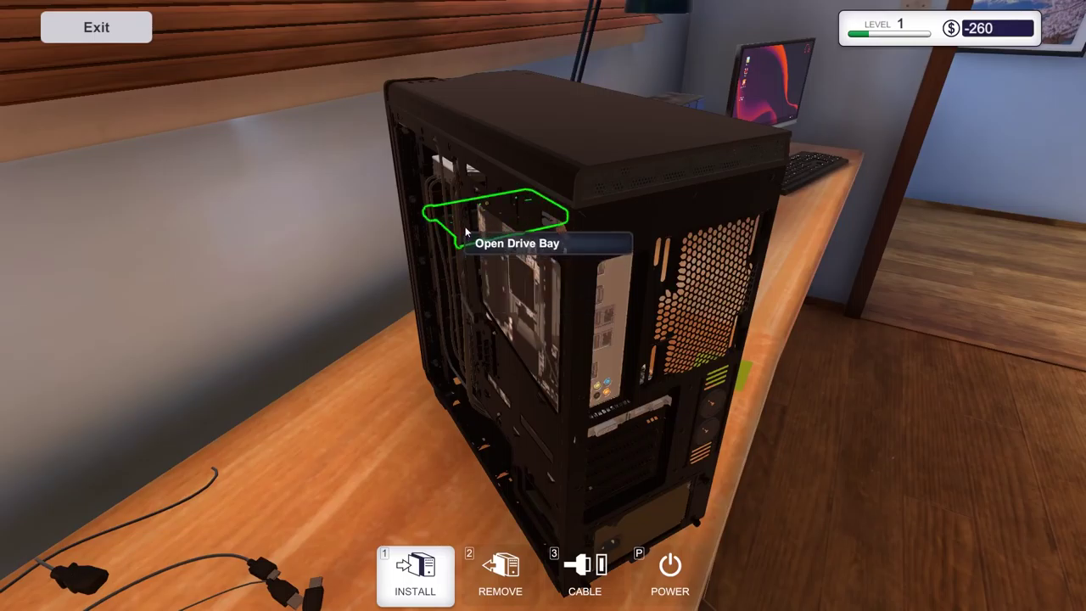
left_click(465, 240)
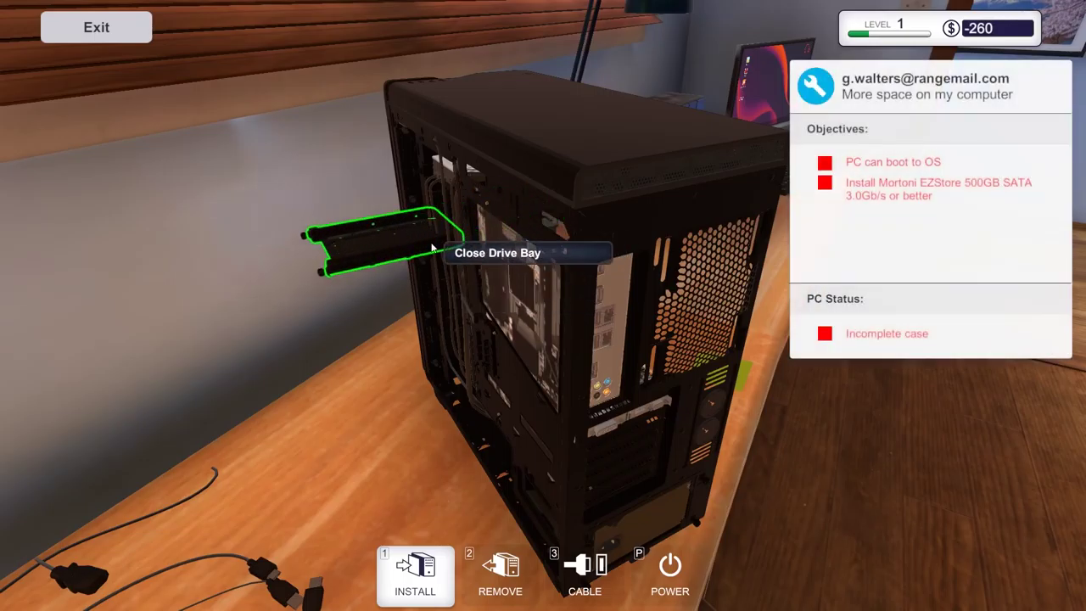
left_click(365, 246)
left_click(365, 252)
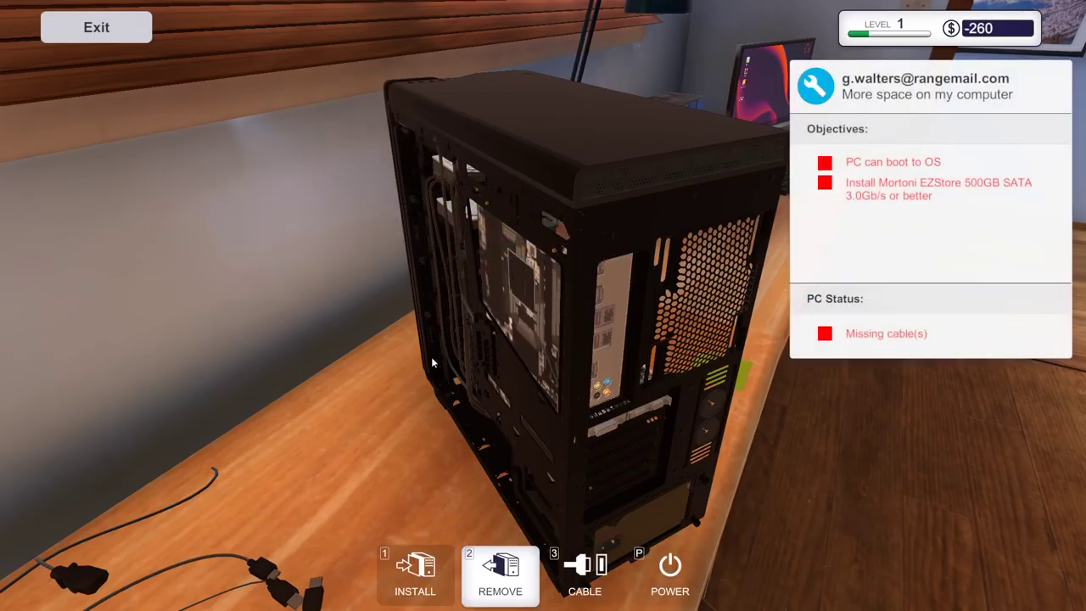
left_click_drag(431, 357, 509, 356)
Step: Fit the second side panel back onto the case from the case parts inventory
left_click(415, 567)
left_click(270, 497)
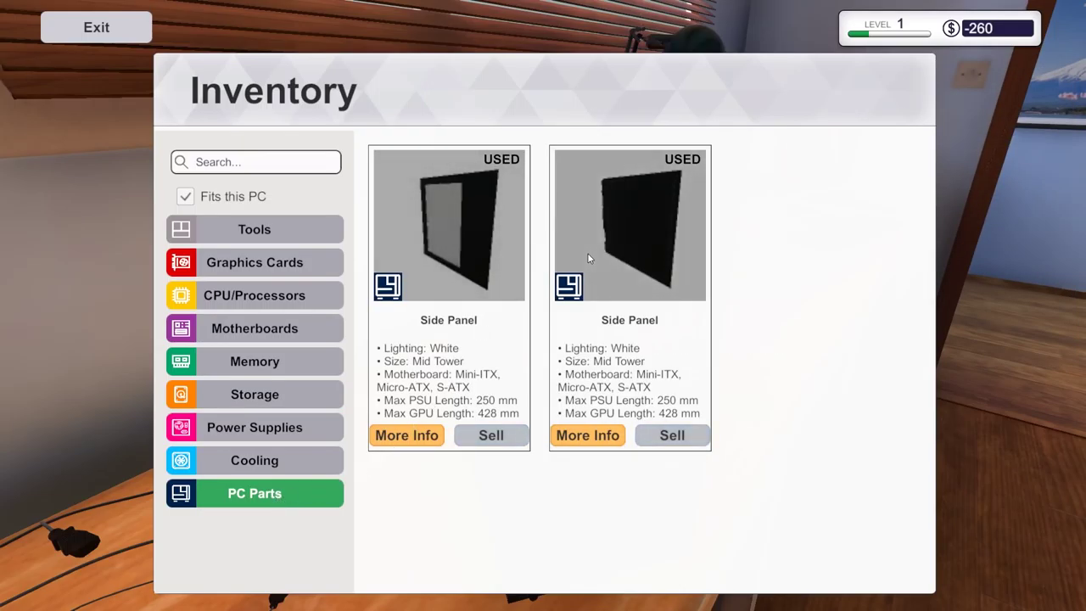
left_click(630, 225)
left_click(465, 357)
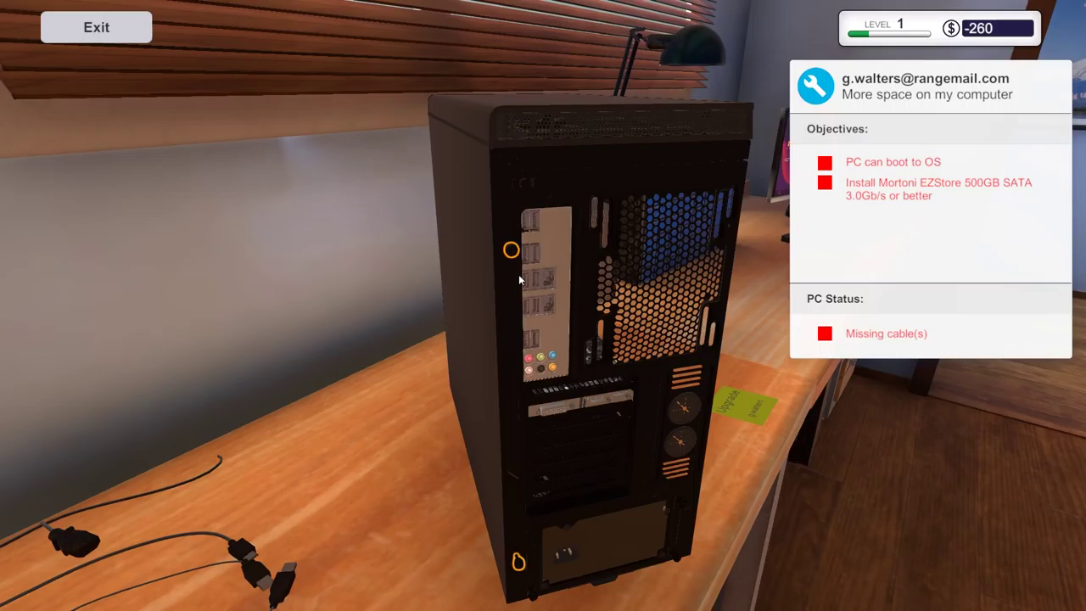
Step: Start unscrewing the side panel at the back of the case
left_click(500, 573)
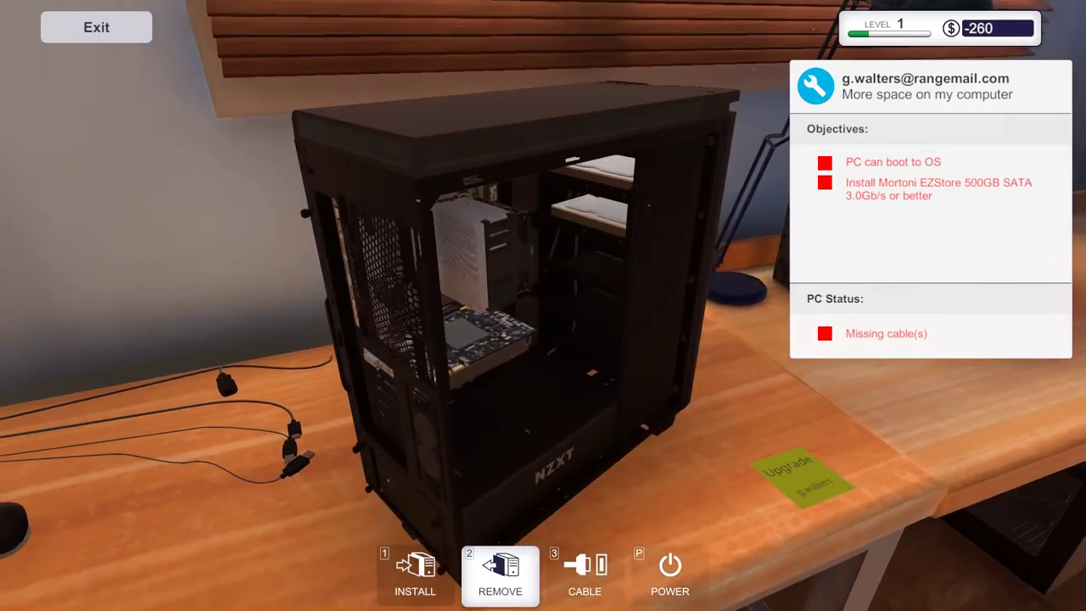
left_click_drag(526, 339, 339, 340)
mouse_move(526, 340)
left_mouse_down()
mouse_move(475, 339)
mouse_move(543, 288)
left_mouse_up()
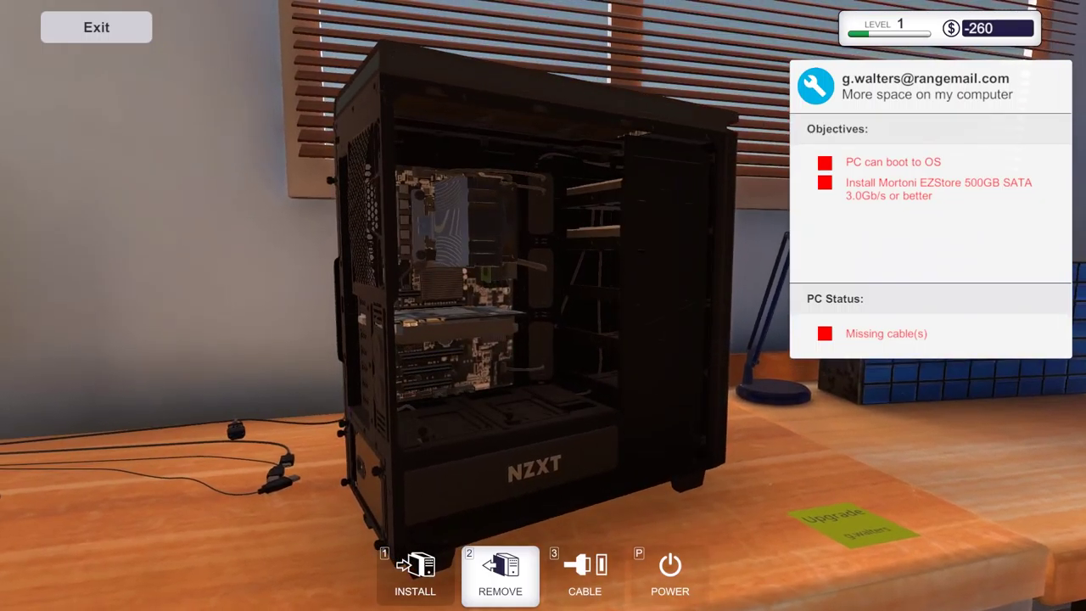
mouse_move(543, 340)
left_mouse_down()
mouse_move(339, 340)
mouse_move(456, 368)
left_mouse_up()
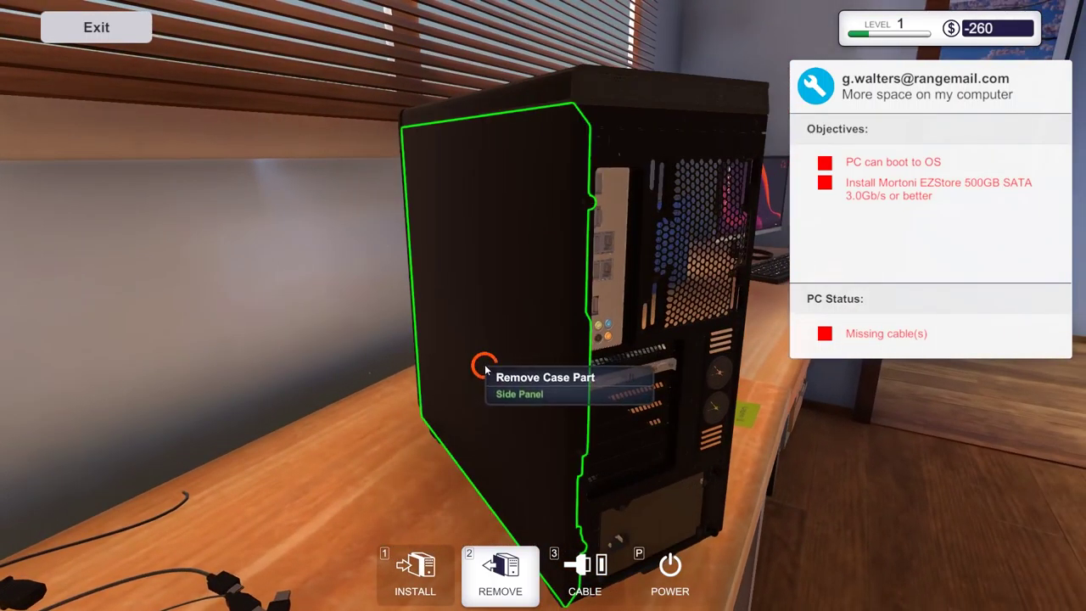
left_click(485, 367)
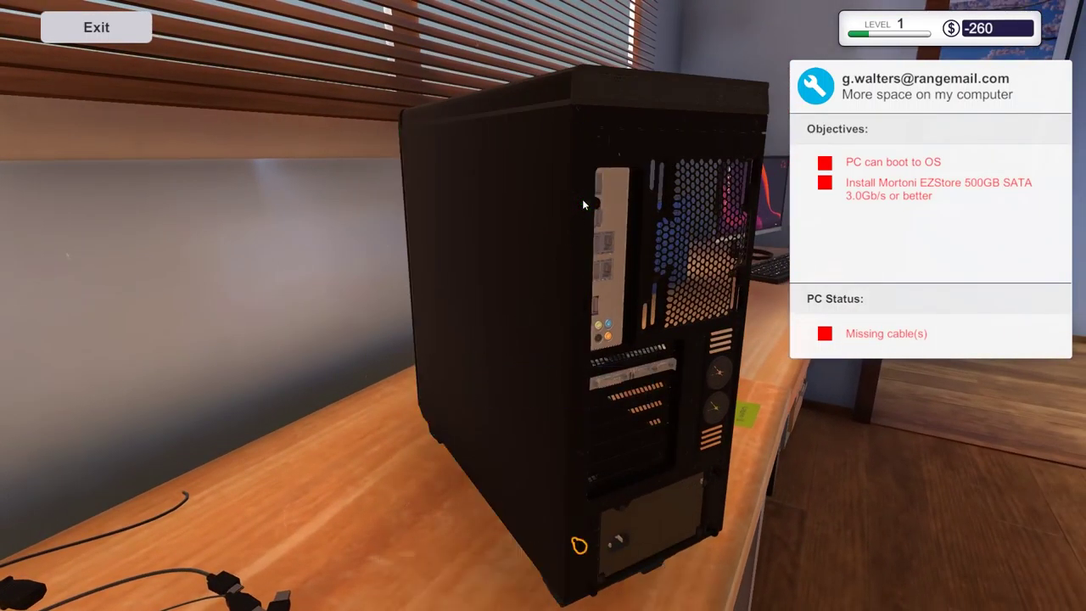
Step: Take off the side panel and cable the HDD to the power supply and motherboard
left_click(581, 549)
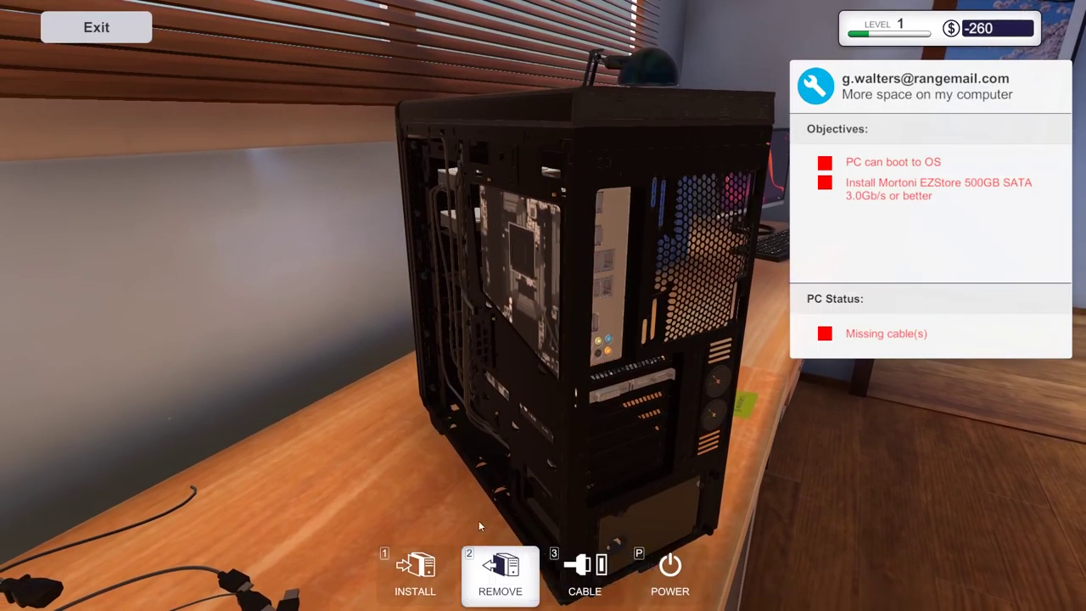
left_click(574, 573)
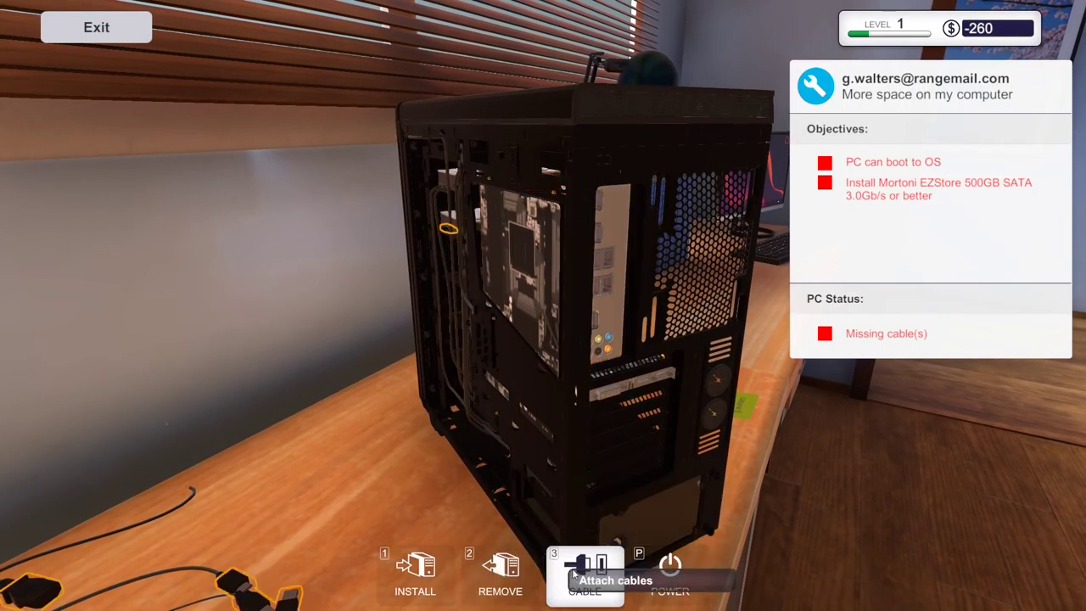
left_click(443, 227)
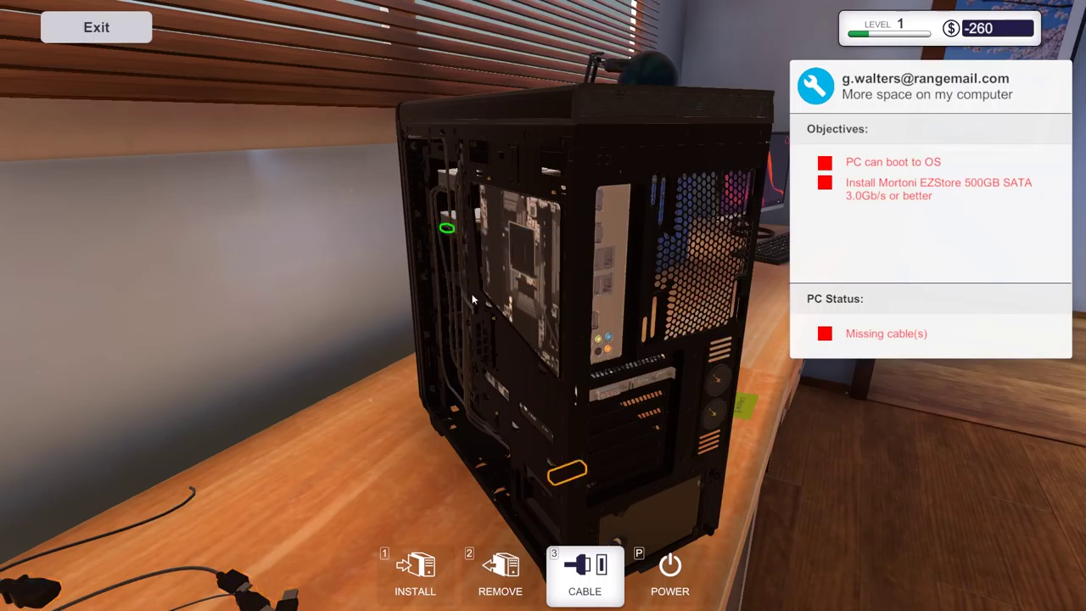
left_click(567, 479)
left_click(452, 233)
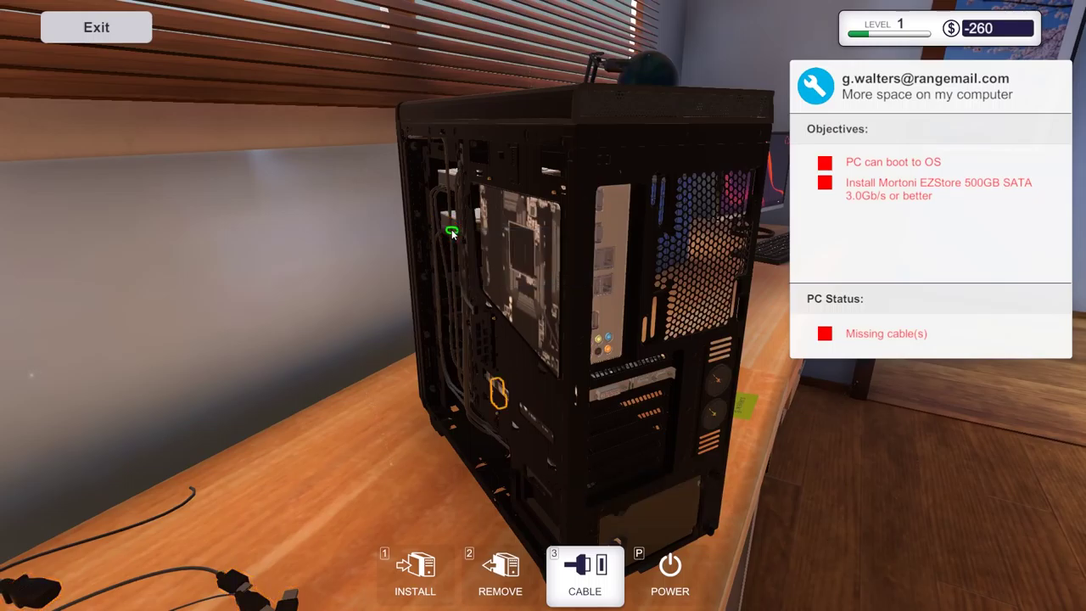
left_click(494, 389)
Step: Refit the second side panel and line up a straight side view of the case
left_click_drag(543, 305, 425, 305)
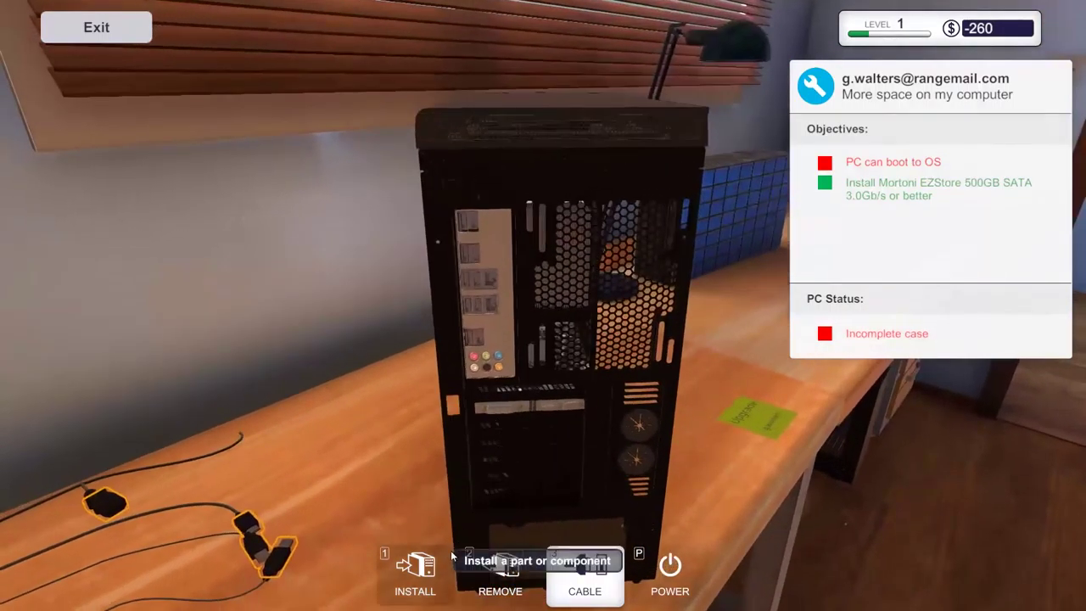
left_click(415, 573)
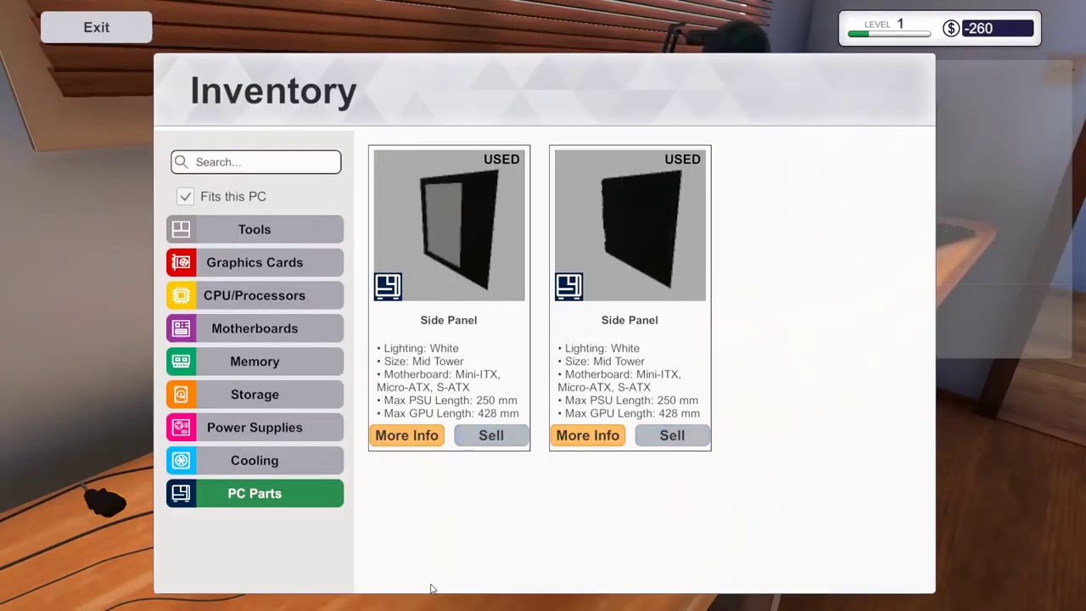
left_click(598, 225)
left_click(543, 339)
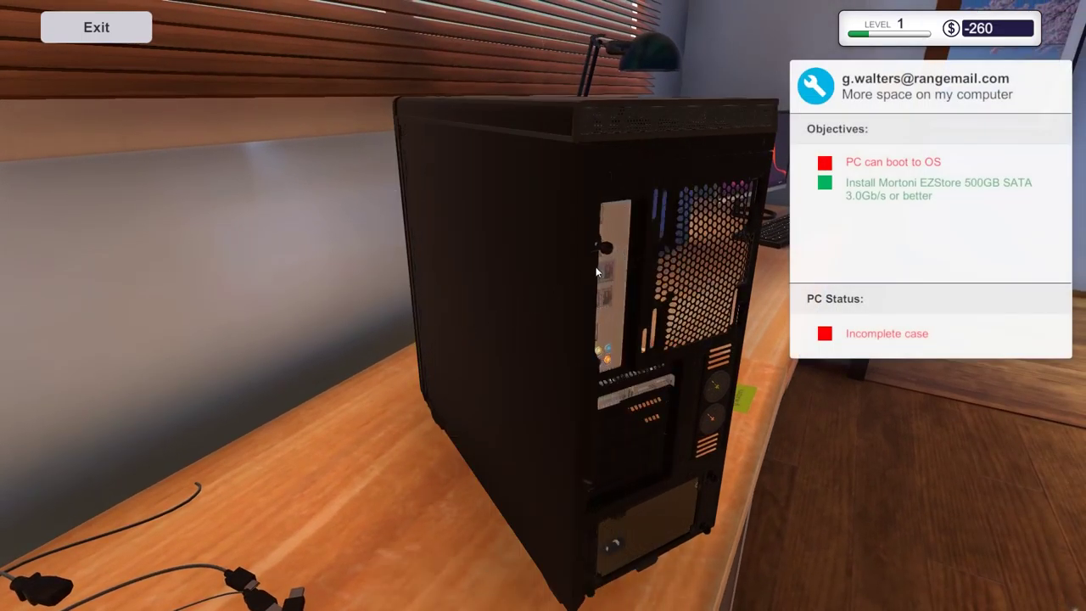
left_click_drag(596, 266, 577, 251)
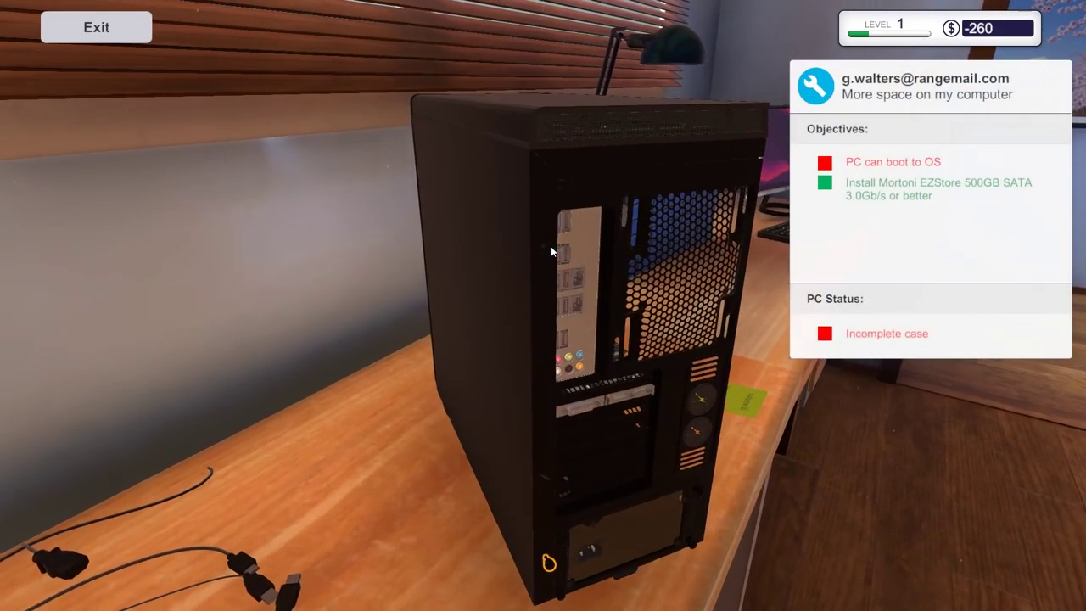
key("2")
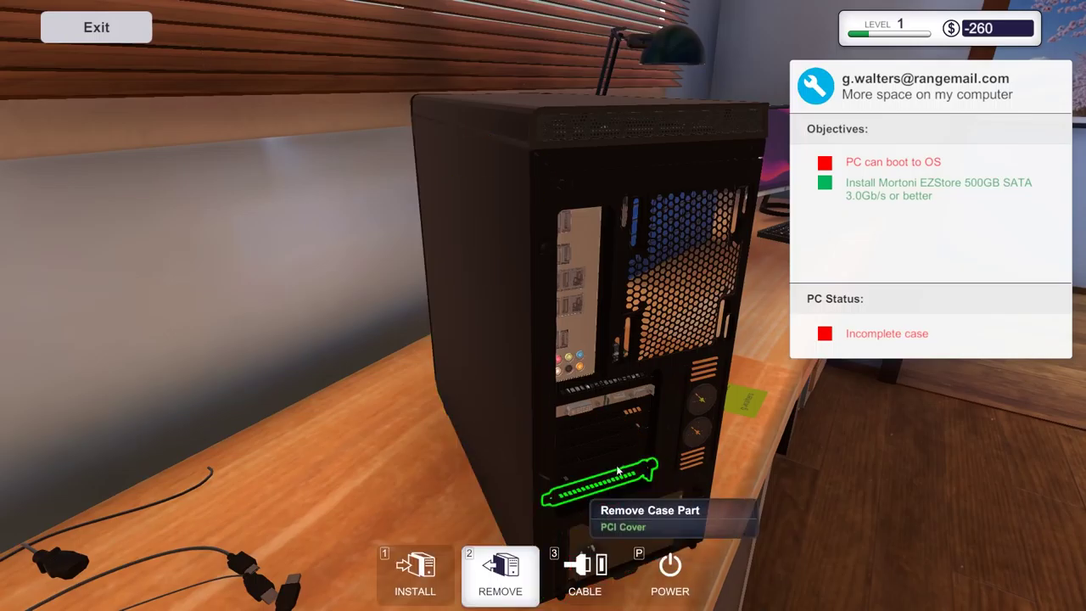
left_click_drag(594, 340, 424, 340)
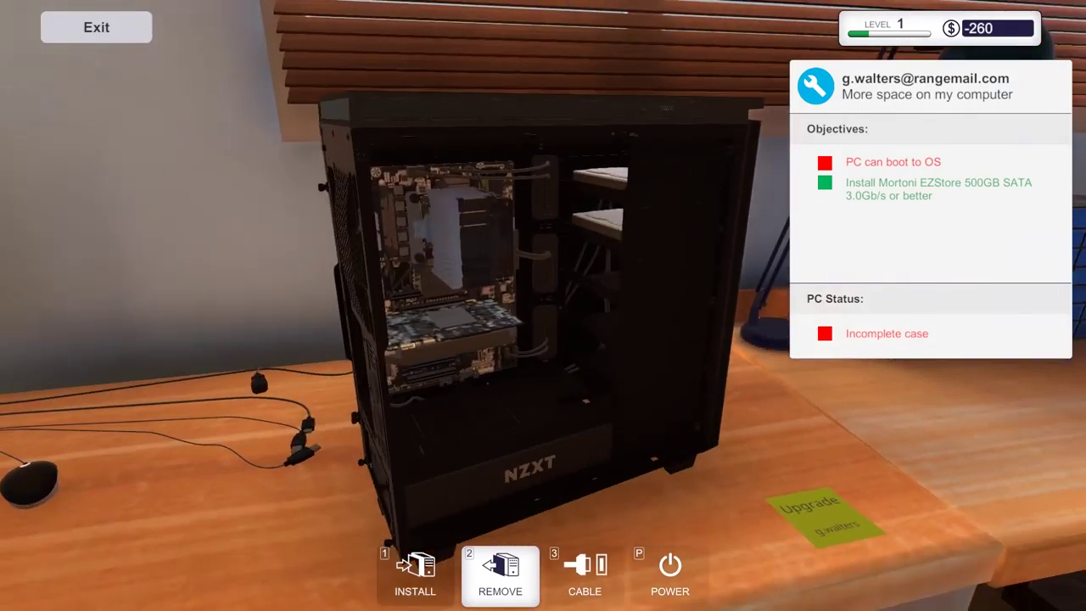
left_click_drag(594, 340, 475, 340)
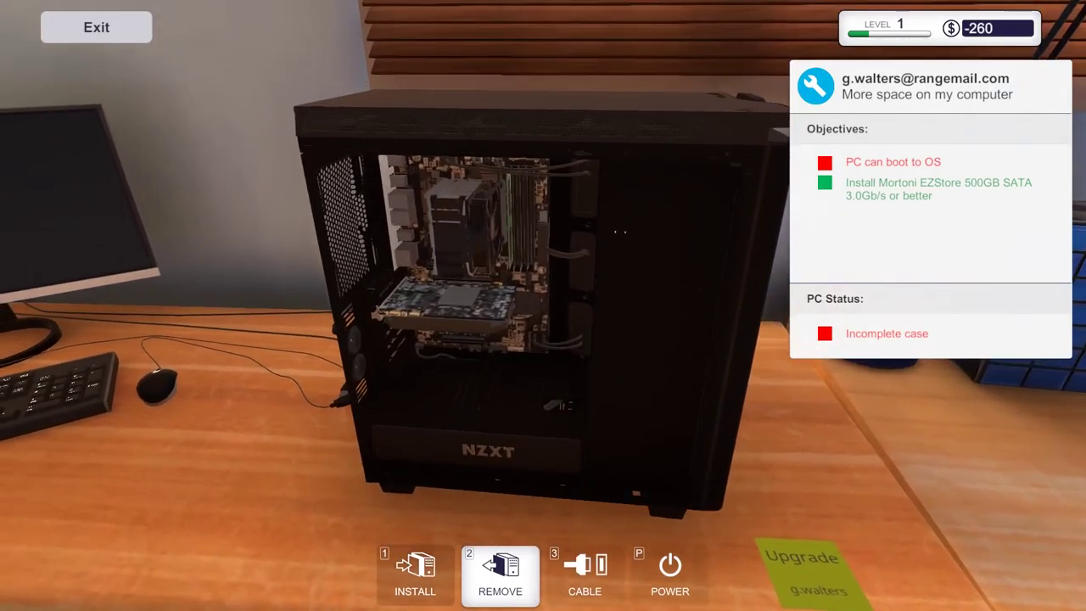
Step: Fit the remaining glass side panel onto the case
left_click(415, 573)
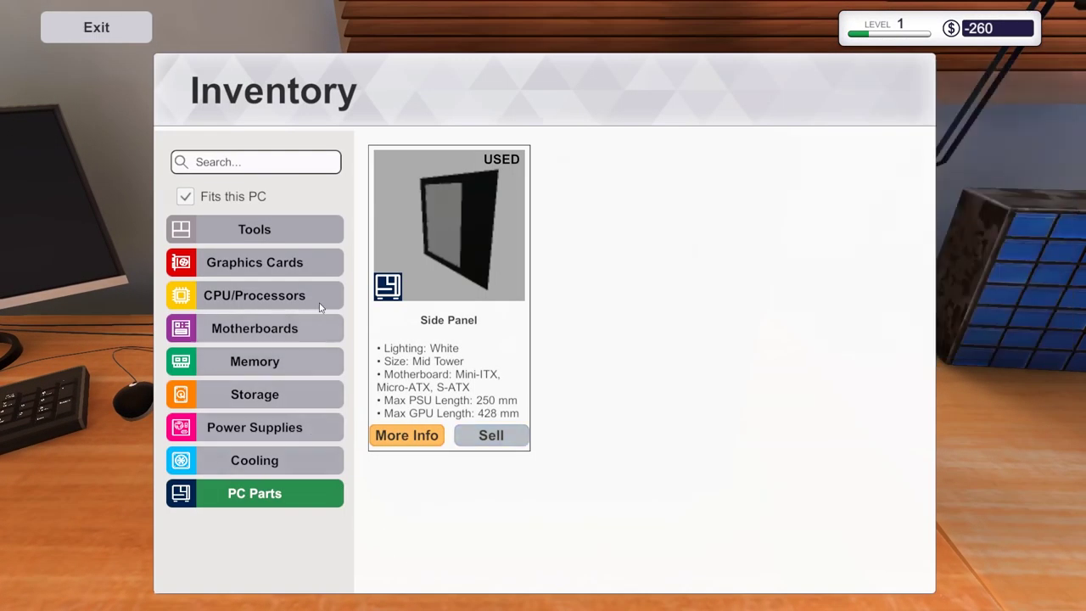
left_click(424, 237)
left_click(477, 343)
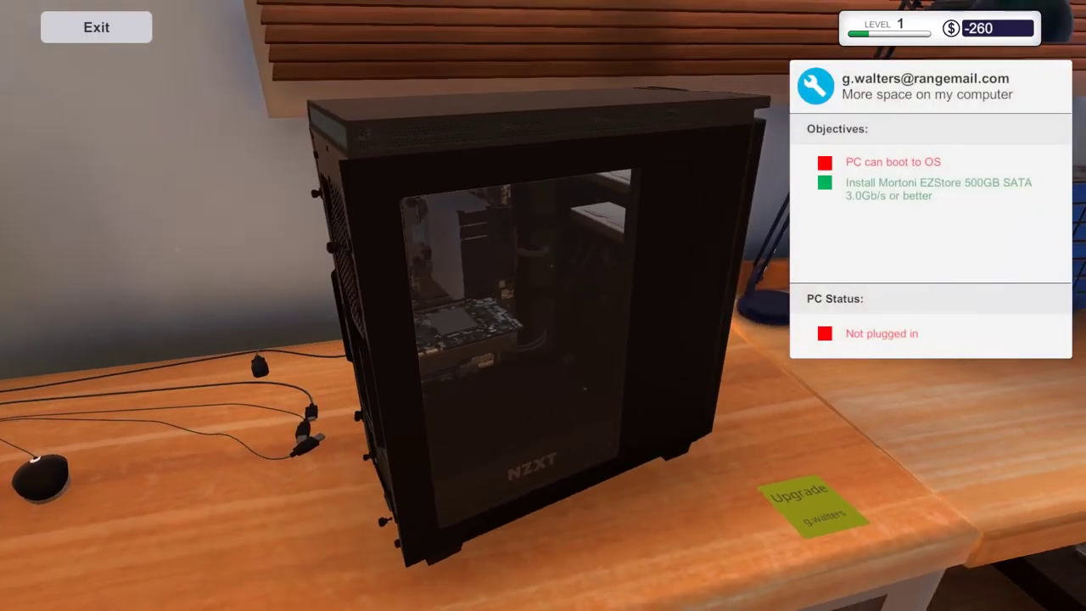
left_click_drag(477, 343, 350, 255)
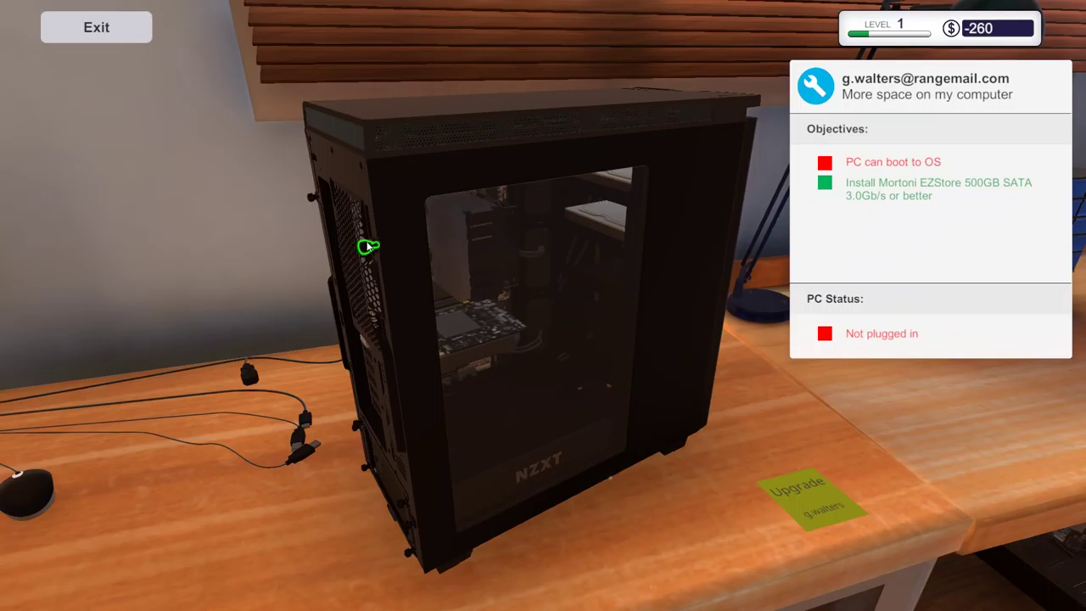
key("2")
left_click_drag(368, 247, 509, 297)
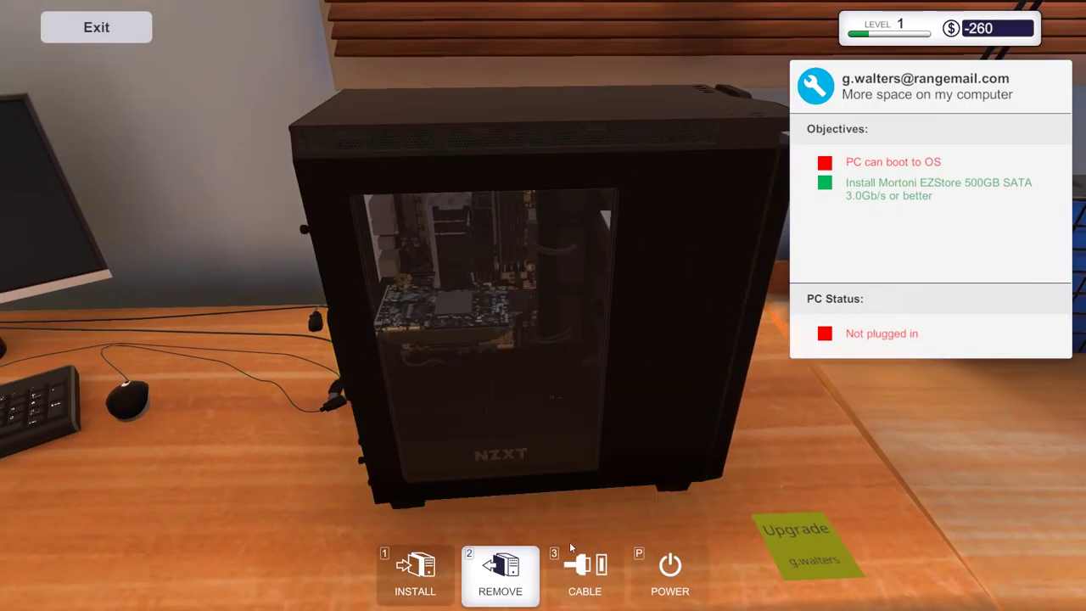
Step: Plug the power and graphics card cables into the case
left_click(585, 573)
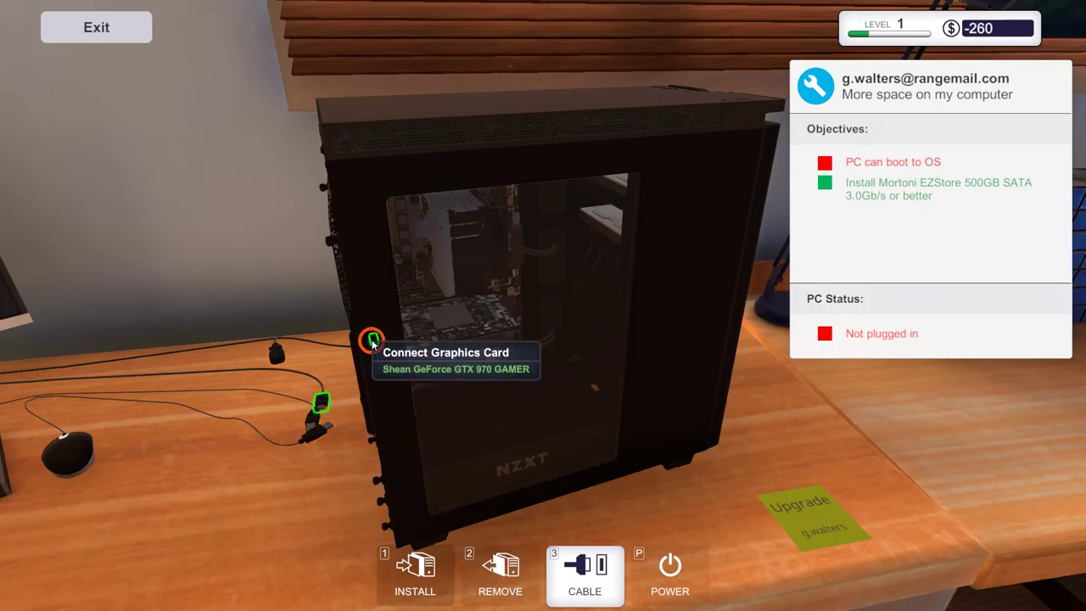
left_click(372, 342)
left_click(280, 356)
left_click(382, 437)
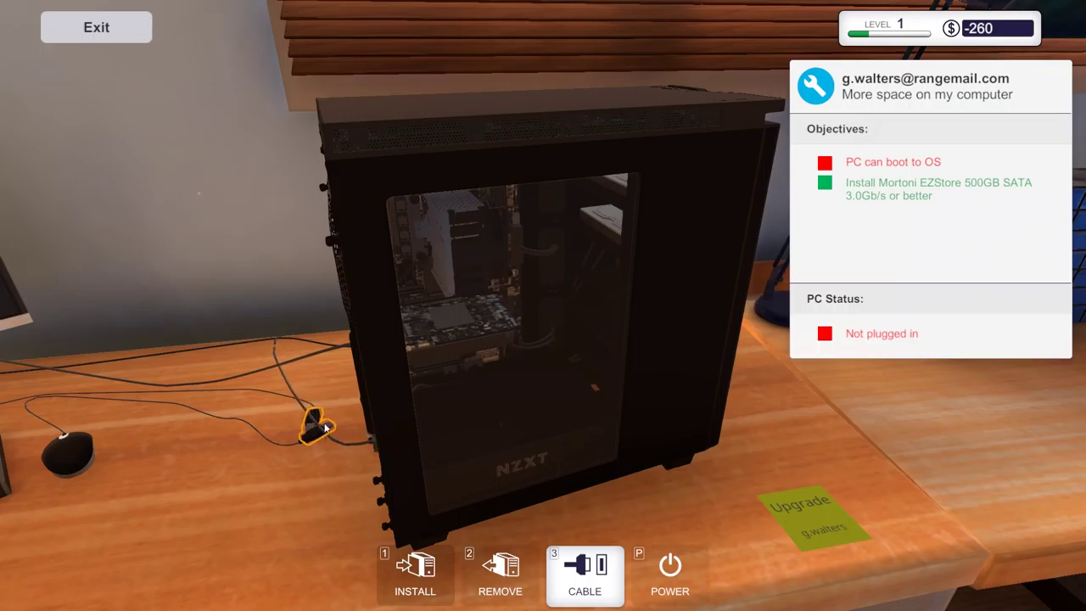
left_click(353, 229)
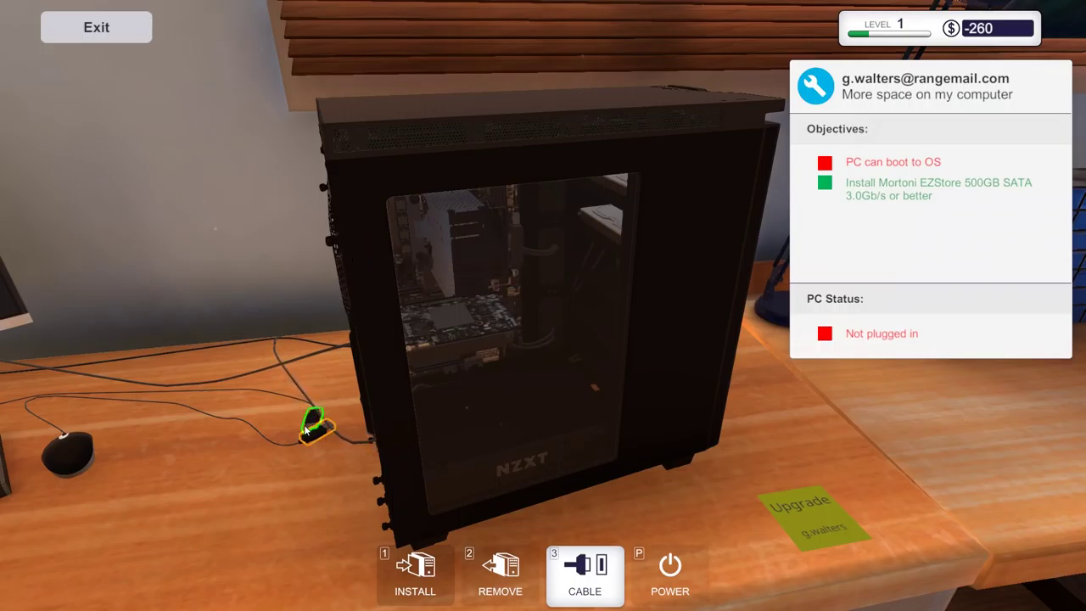
left_click(348, 222)
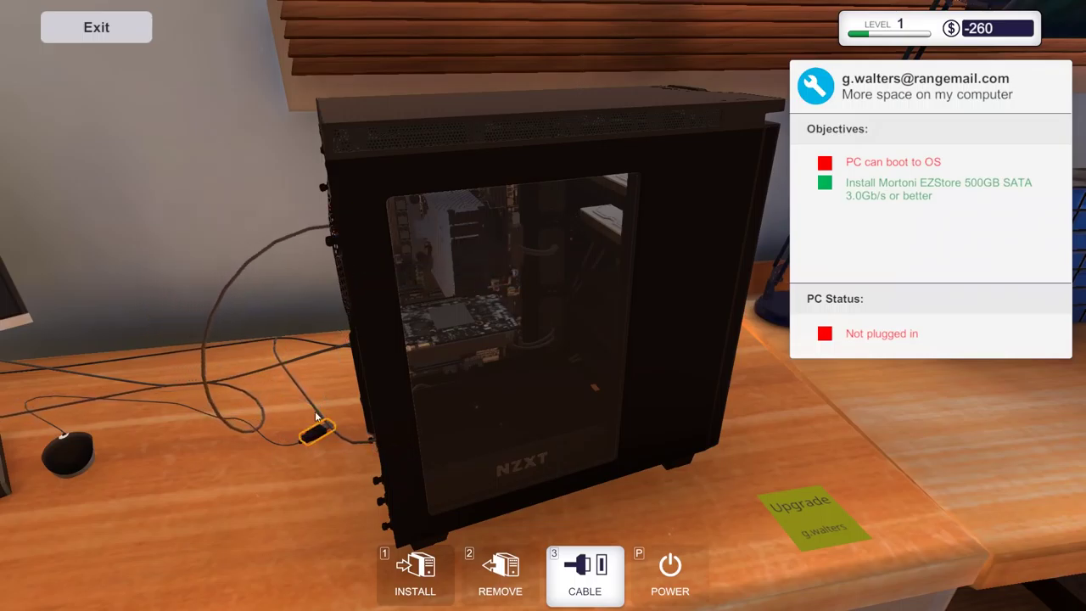
left_click(353, 229)
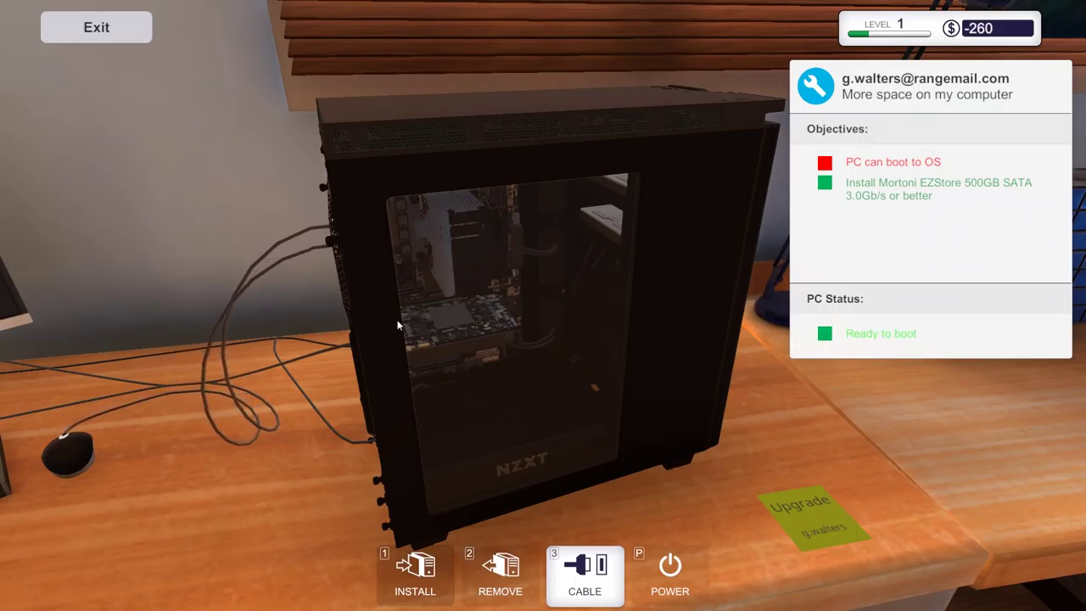
Step: Power on the Upgrade PC so it boots to the desktop
left_click_drag(543, 340, 340, 340)
left_click_drag(543, 339, 509, 340)
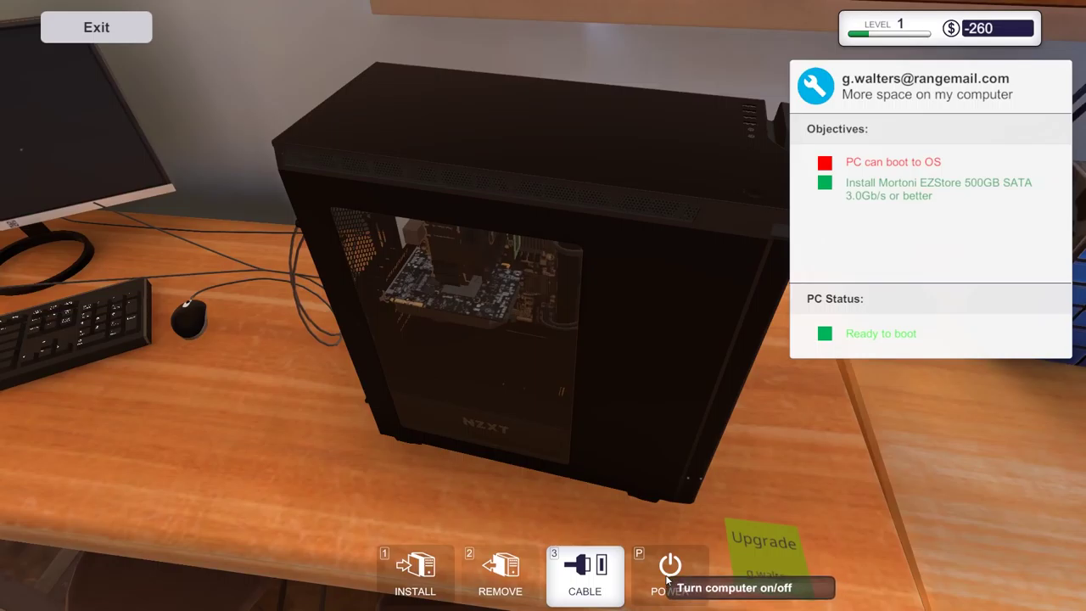
left_click(670, 573)
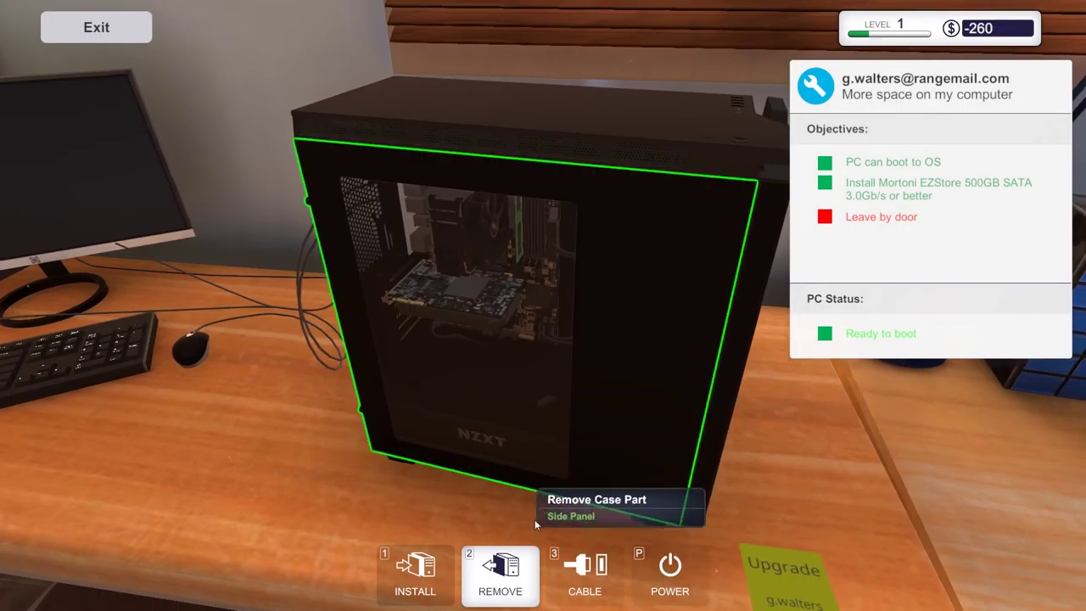
Step: Carry the finished PC over and set it beside the Fix and Scan boxes
key("Escape")
right_click(543, 306)
key("w")
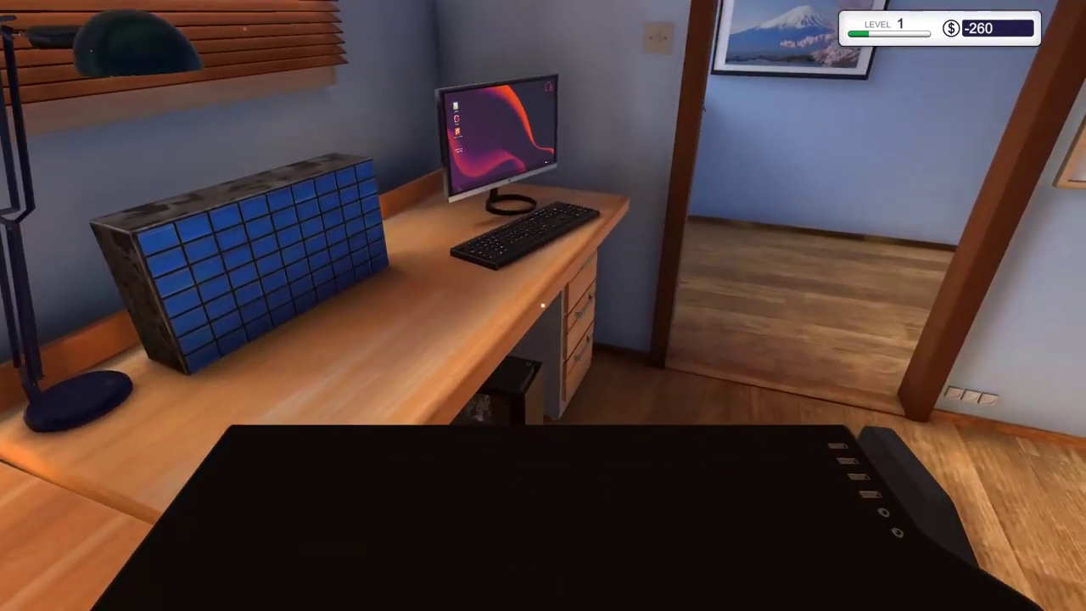
key("w")
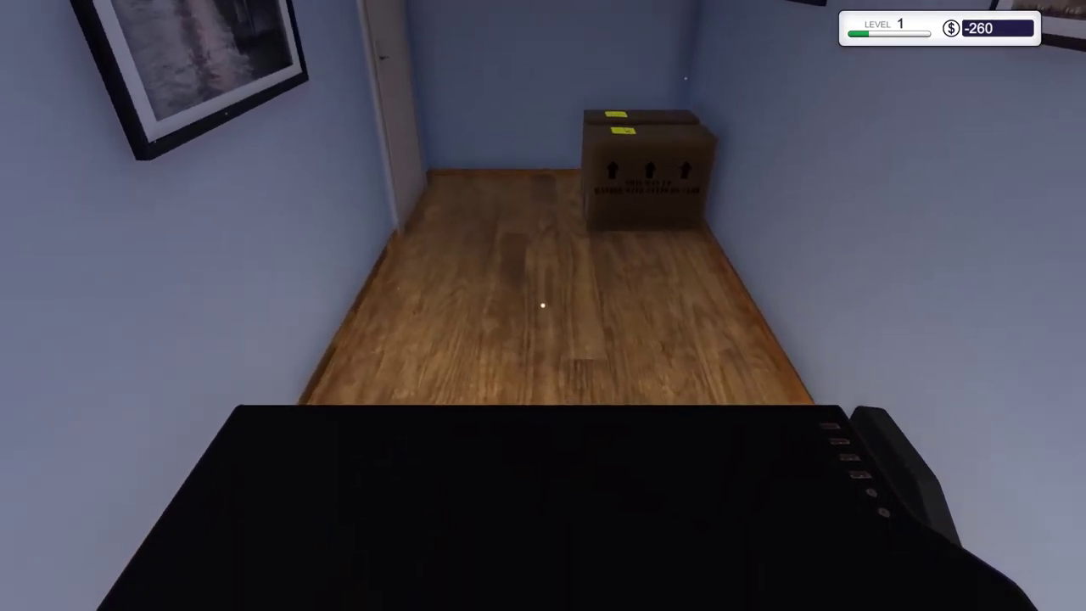
key("w")
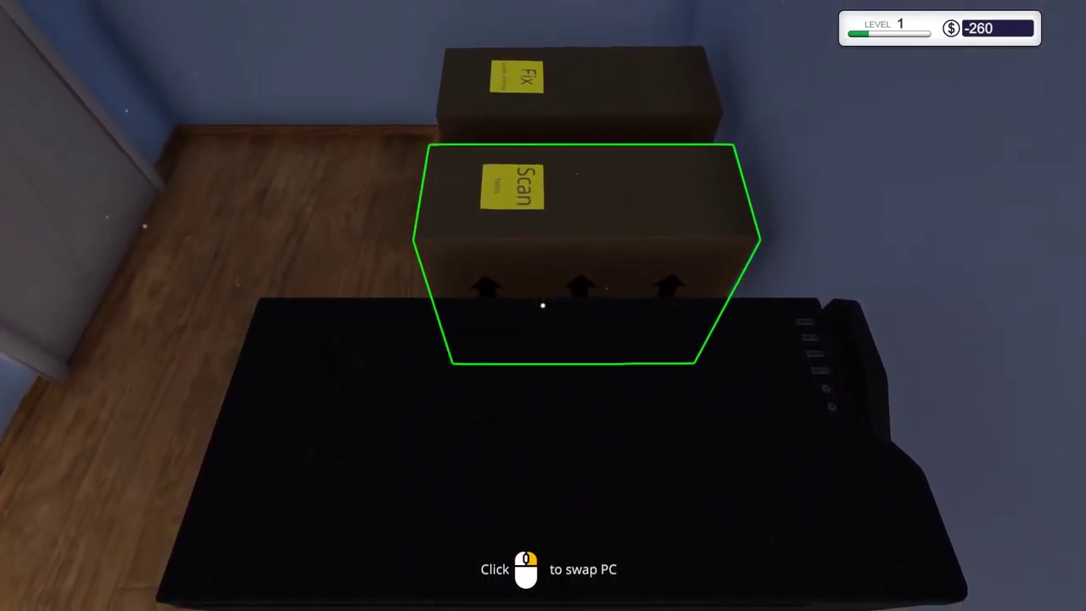
left_click(543, 306)
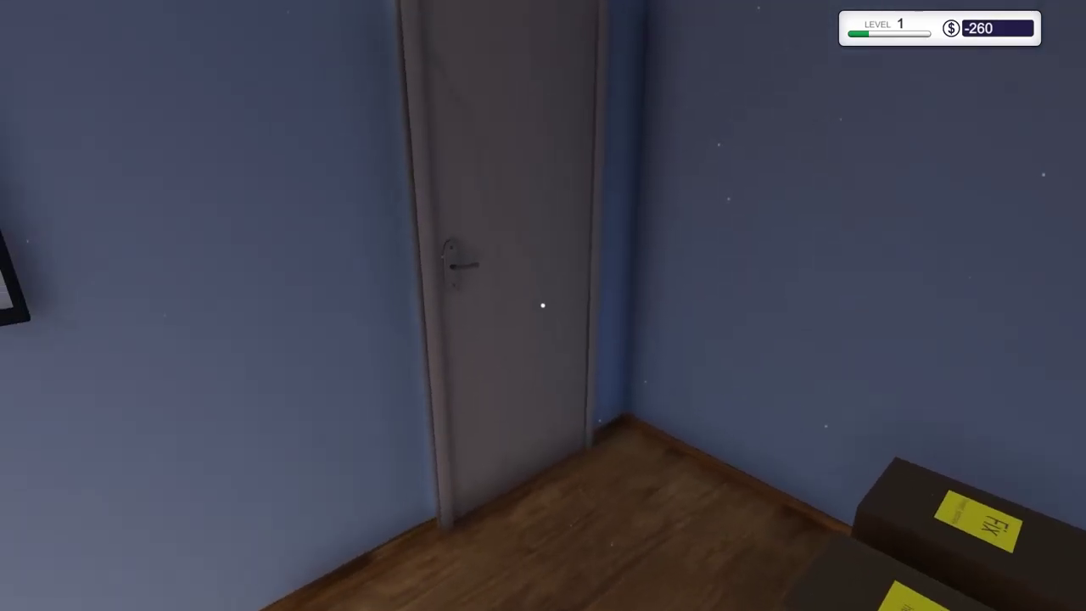
Step: Walk through the workshop door to the office computer and open the e-mail inbox
key("w")
left_click(543, 305)
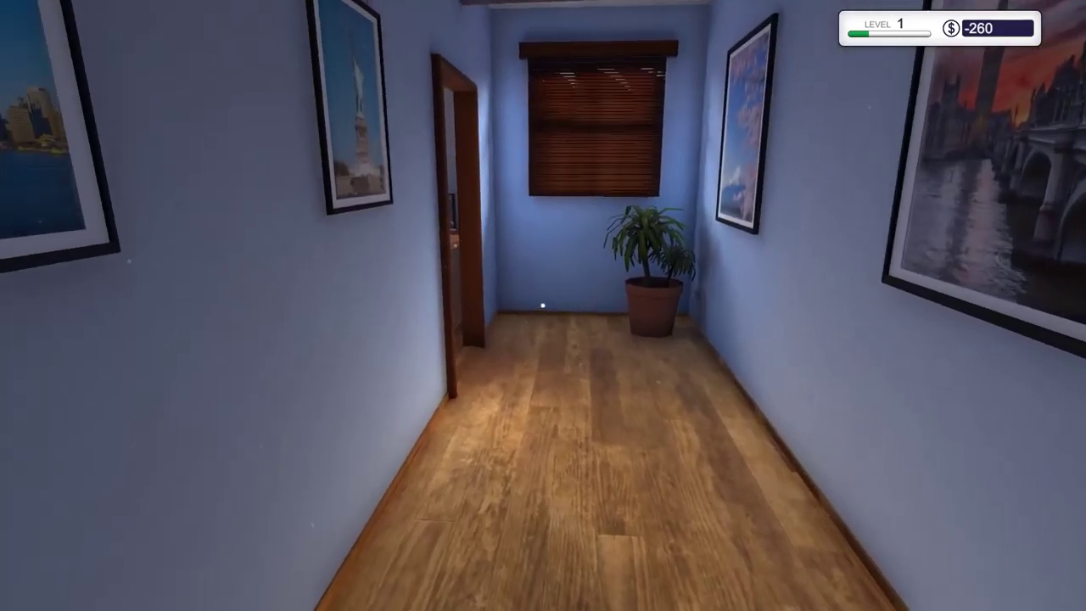
key("w")
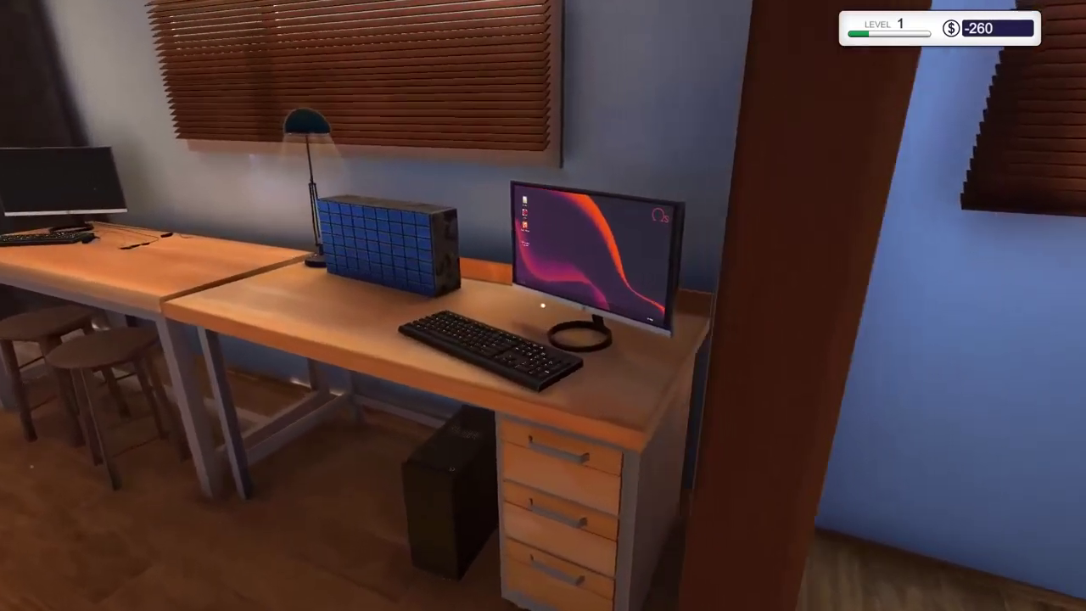
key("w")
left_click(543, 306)
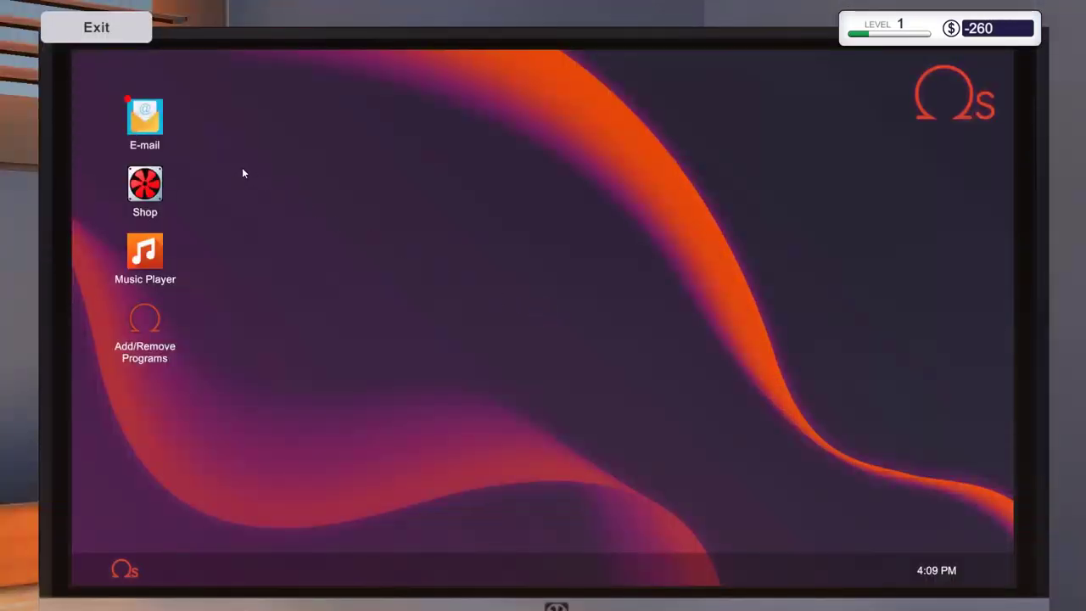
left_click(156, 121)
Step: Read the HDD job, virus-scan thank-you and MegaCorp overdraft emails, then head toward the workshop
left_click(362, 229)
scroll(382, 339, "down", 1)
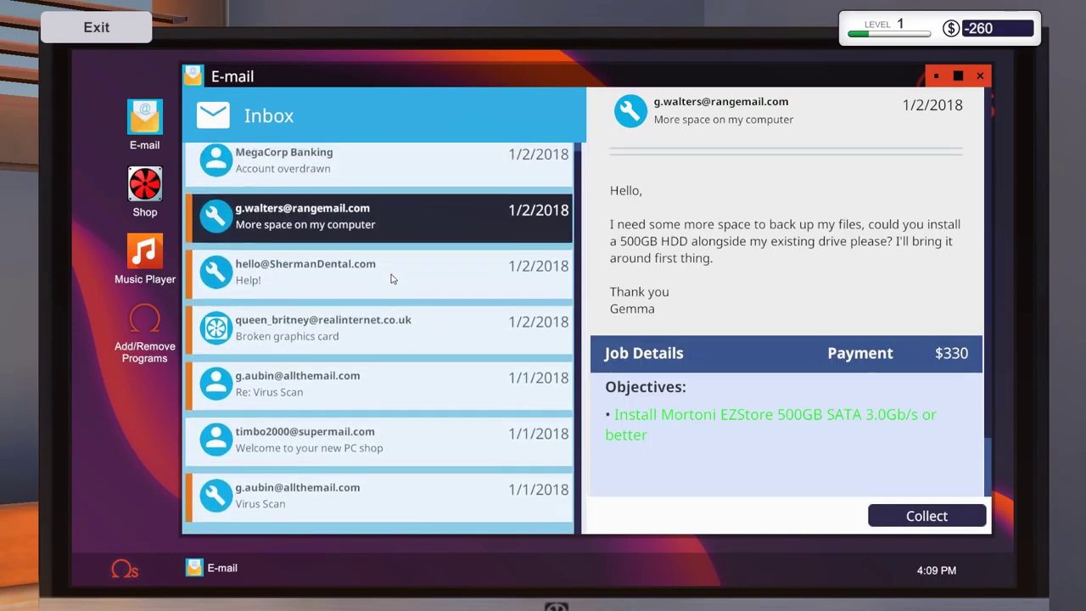
left_click(384, 392)
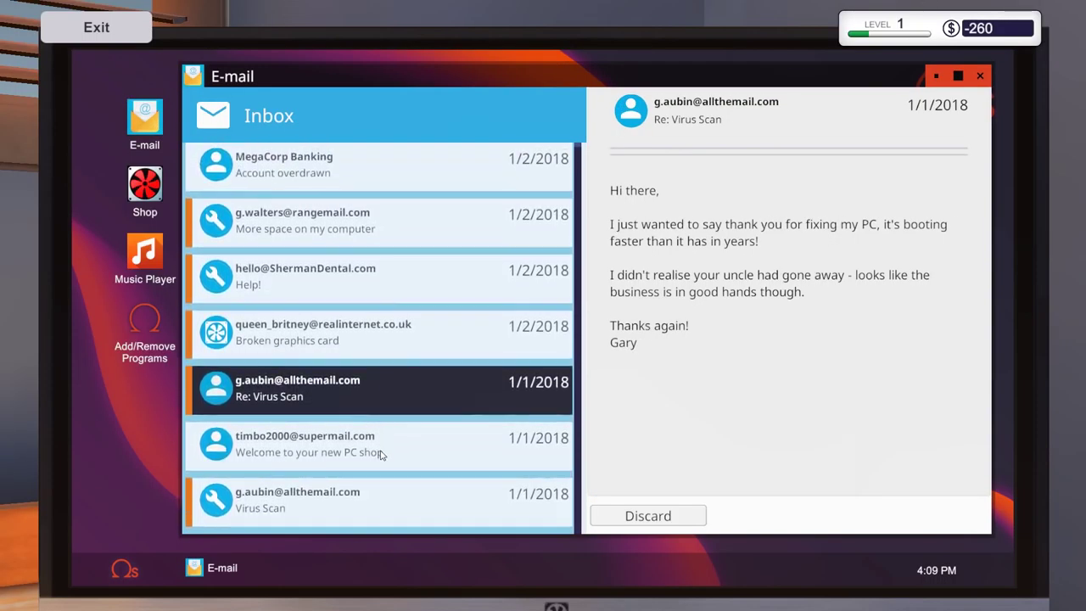
scroll(373, 424, "up", 1)
left_click(332, 182)
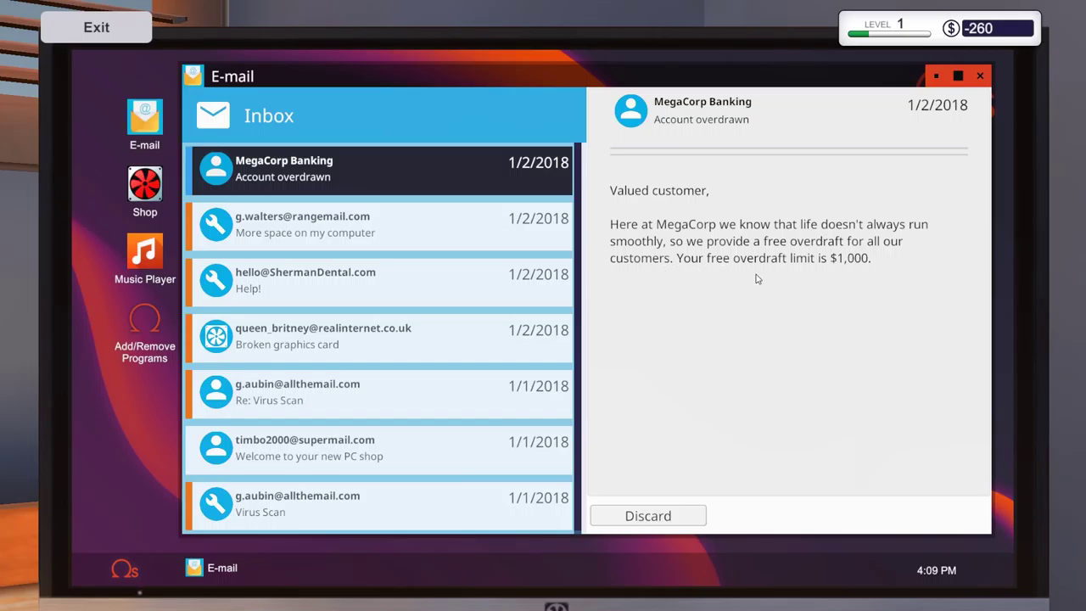
key("Escape")
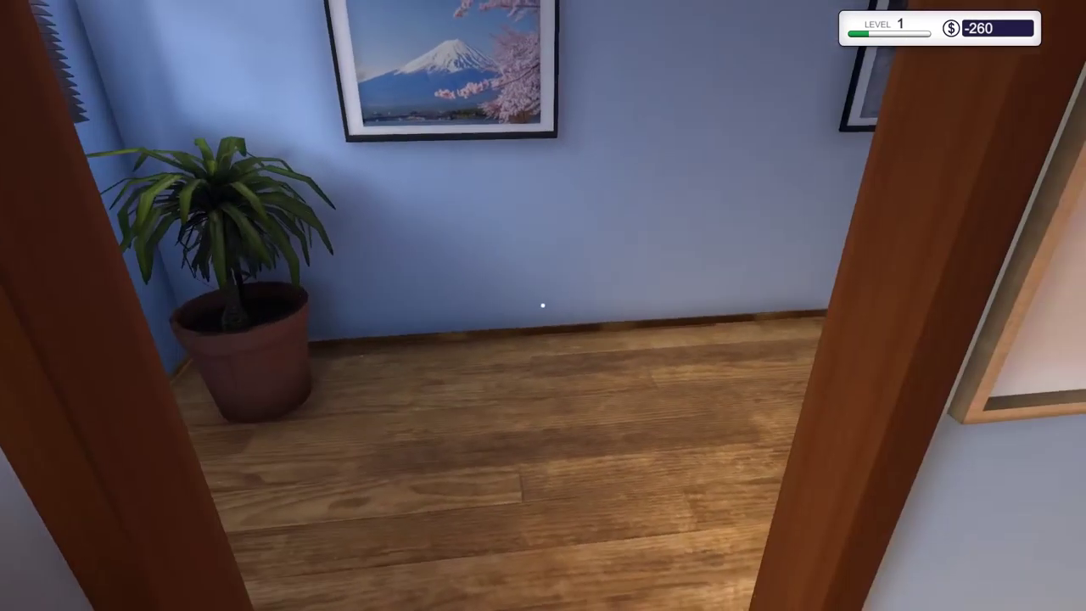
key("w")
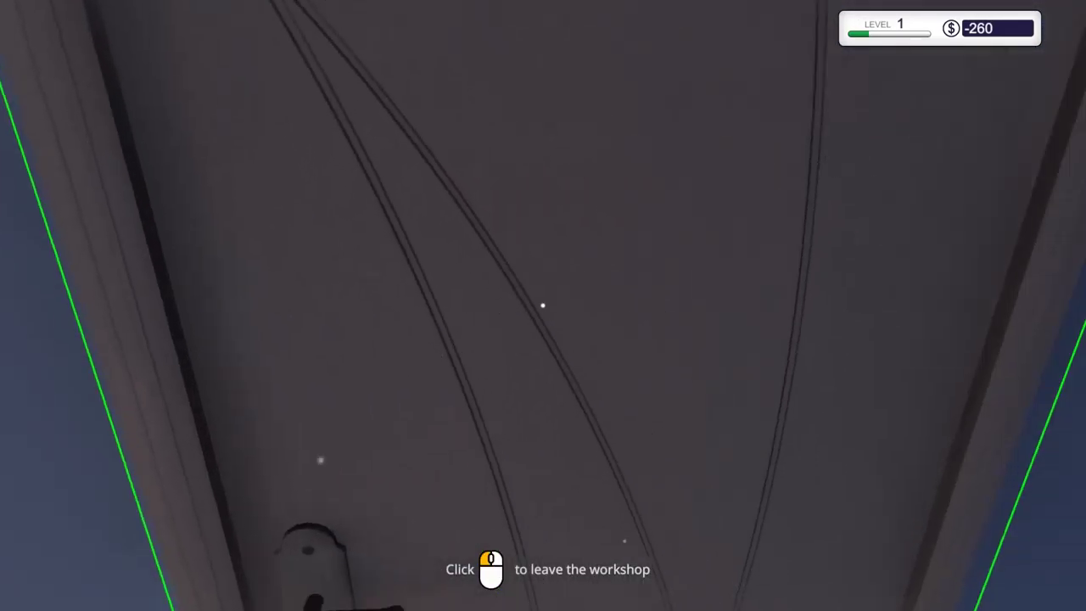
Step: View the day's calendar from the workshop door, then return to the office computer
left_click(543, 305)
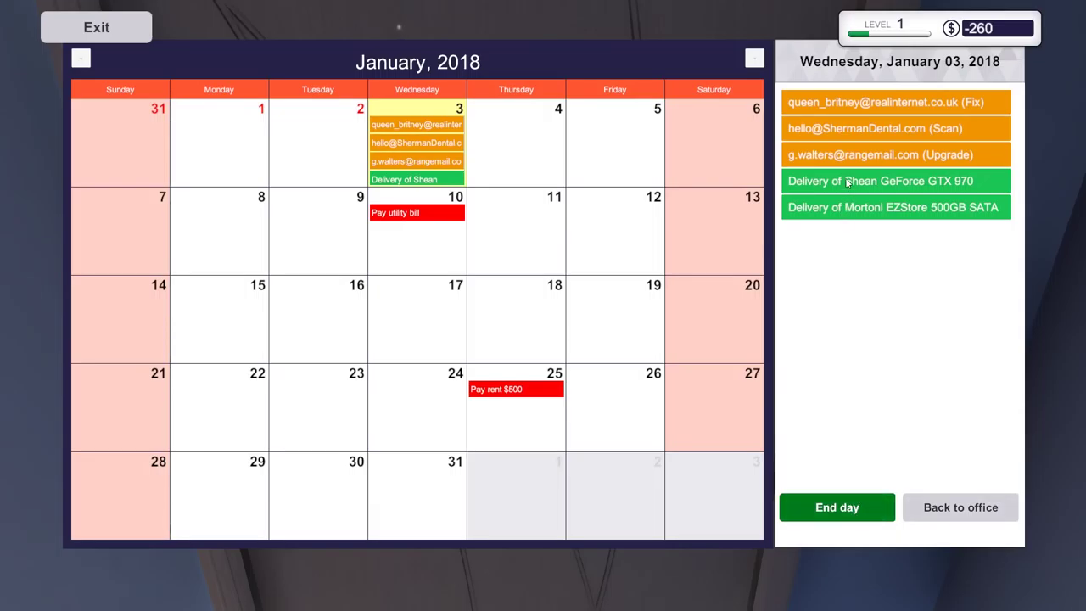
left_click(960, 507)
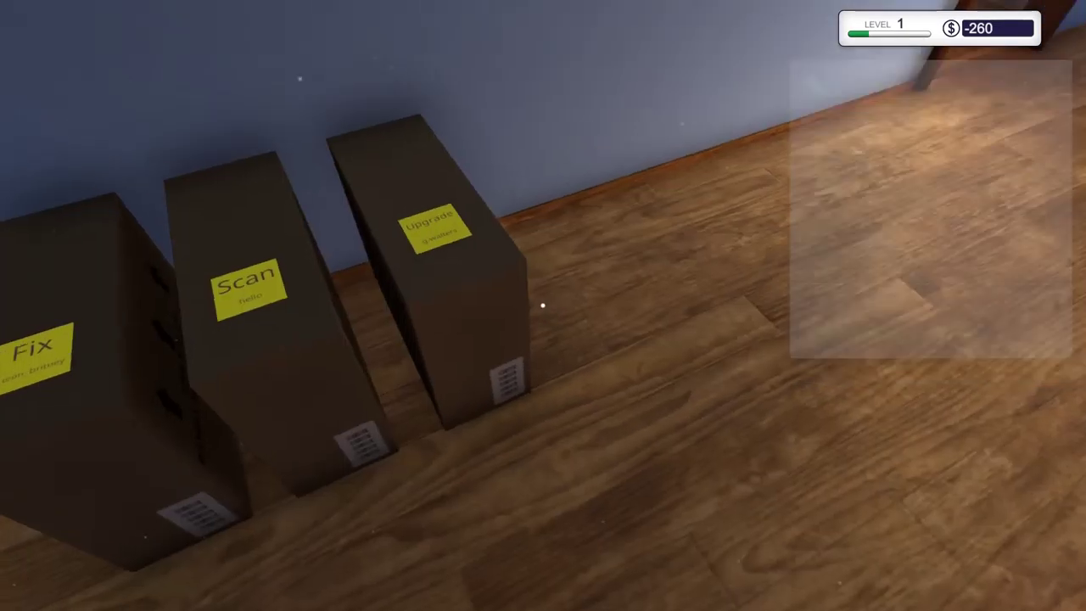
key("w")
key("w")
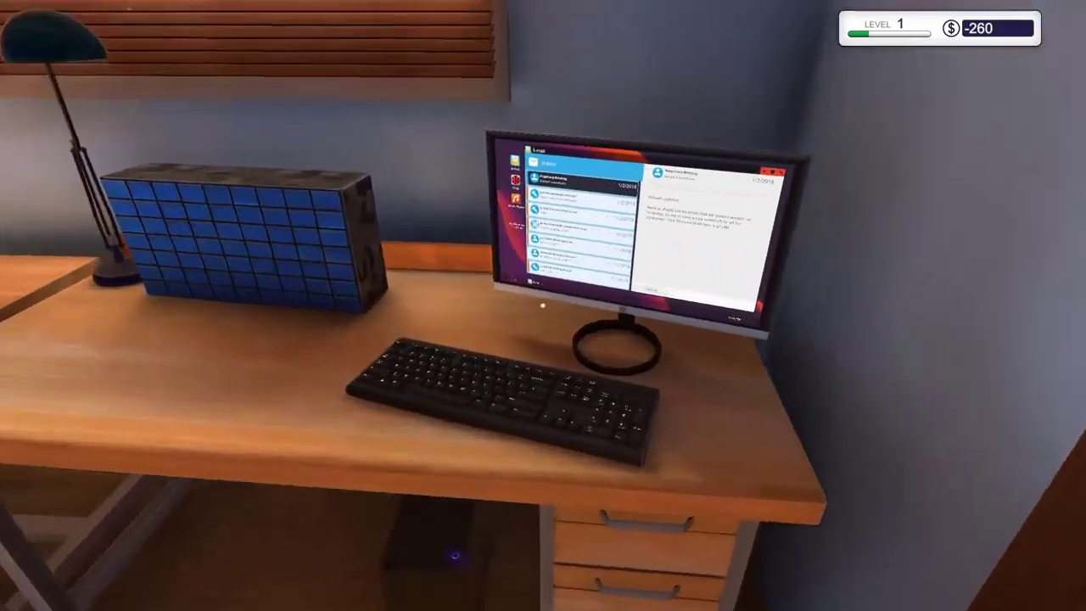
left_click(543, 306)
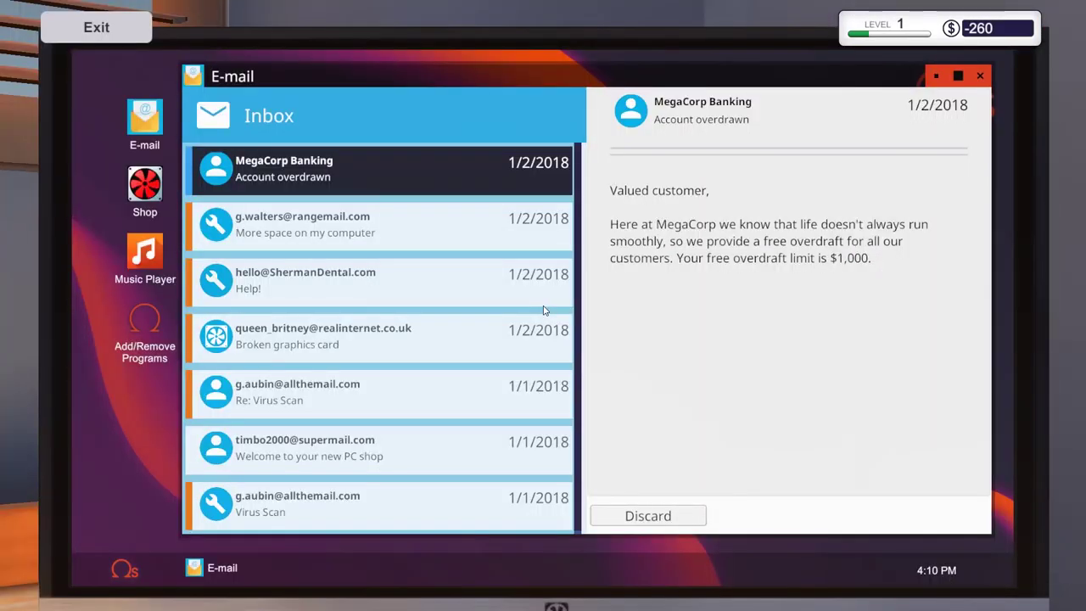
Step: Collect the $330 HDD, Sherman Dental and $525 graphics card job payments
left_click(371, 224)
left_click(925, 516)
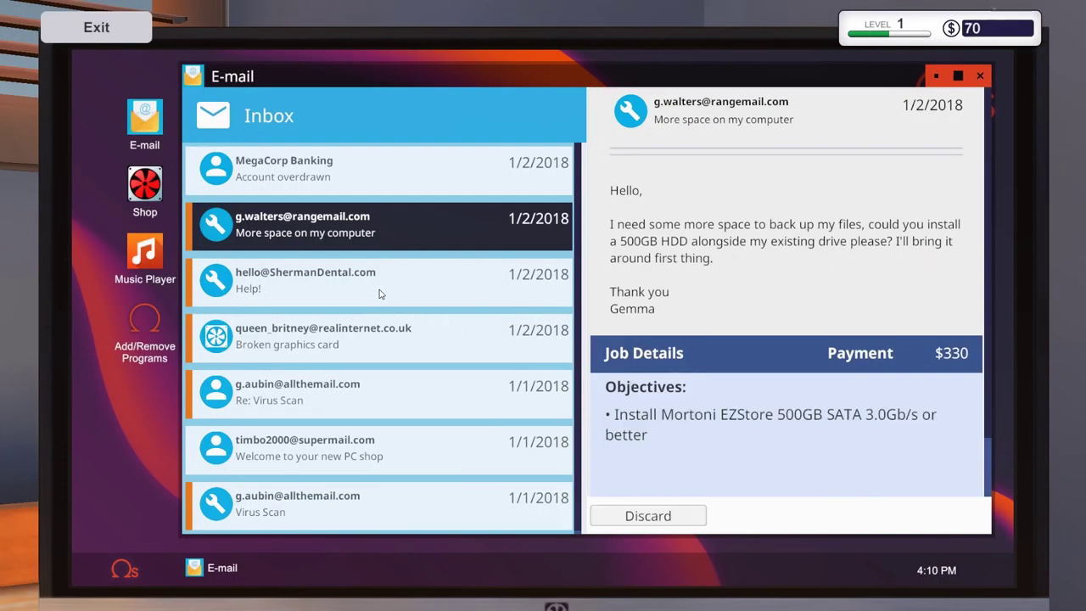
left_click(381, 280)
left_click(925, 516)
left_click(453, 345)
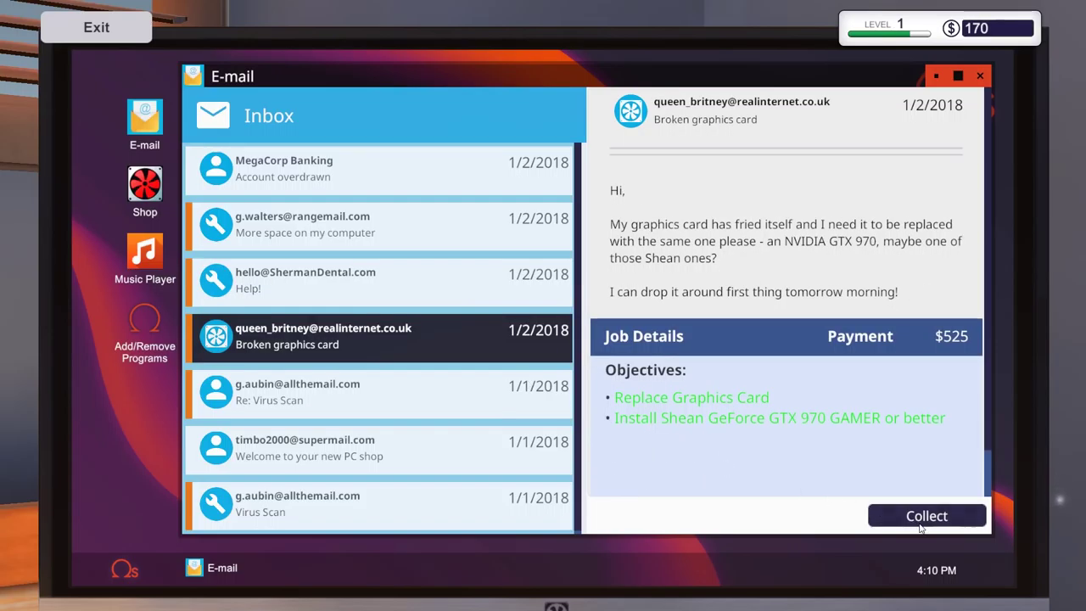
left_click(925, 516)
left_click(414, 441)
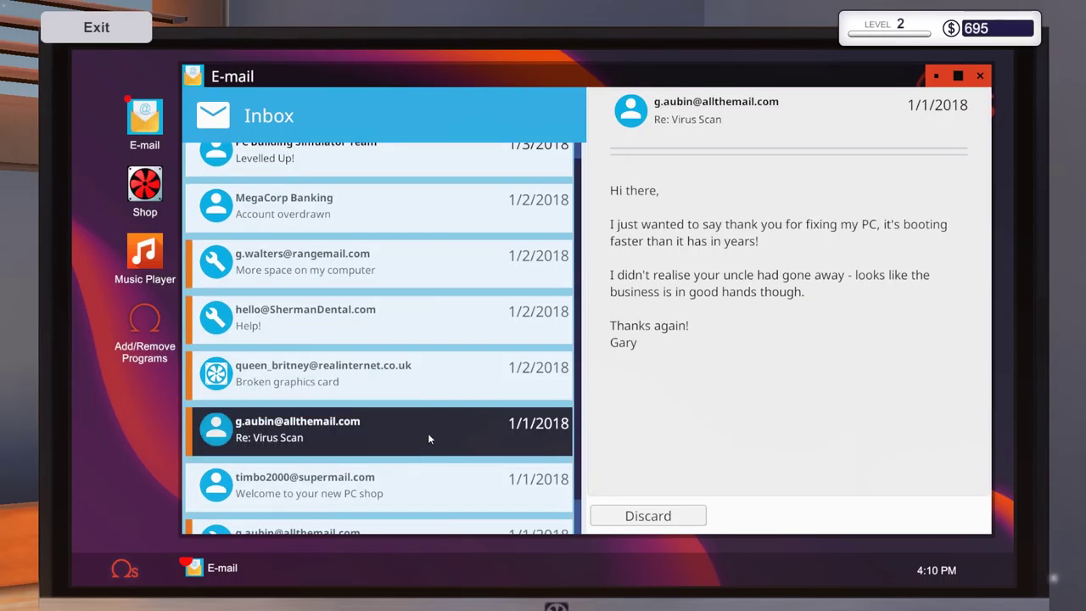
scroll(382, 339, "up", 1)
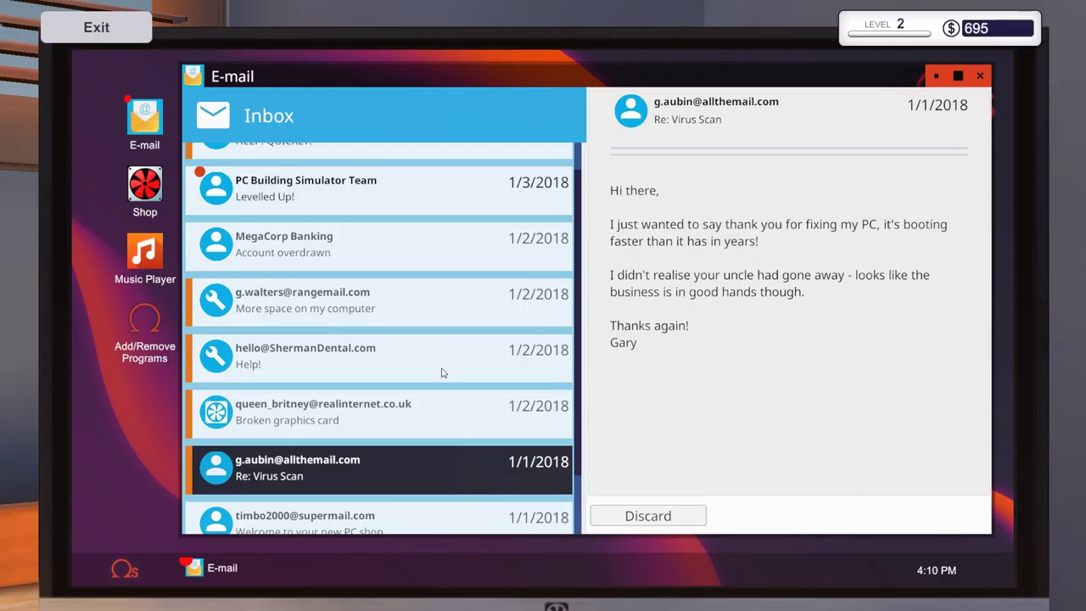
scroll(441, 373, "down", 2)
scroll(408, 475, "down", 1)
scroll(390, 390, "up", 3)
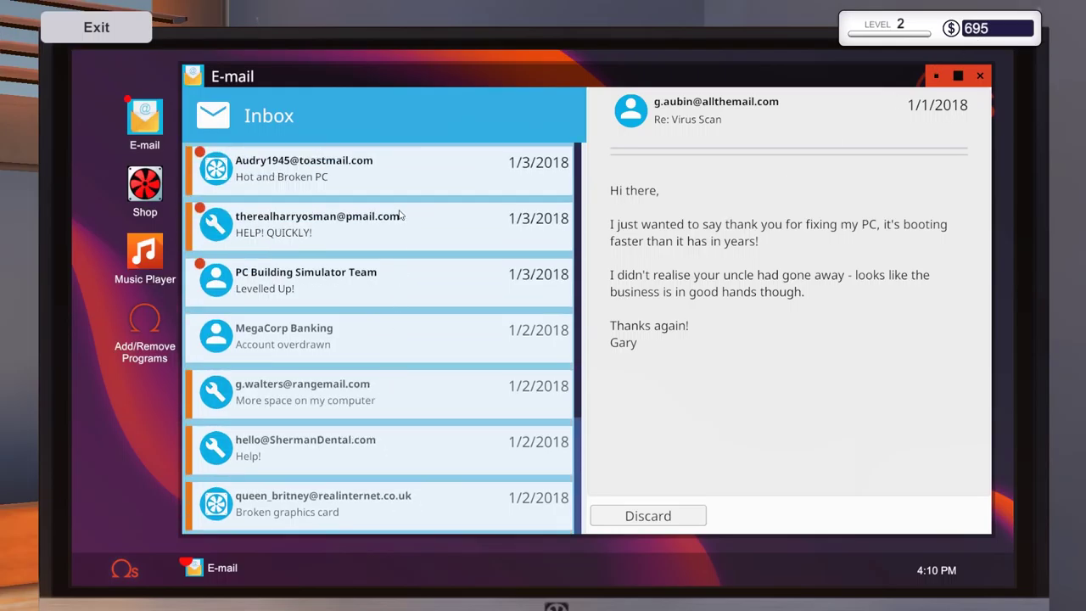
Step: Read Audry's Hot and Broken PC, Harry's urgent virus removal, and Geoff's 16GB RAM requests
left_click(399, 174)
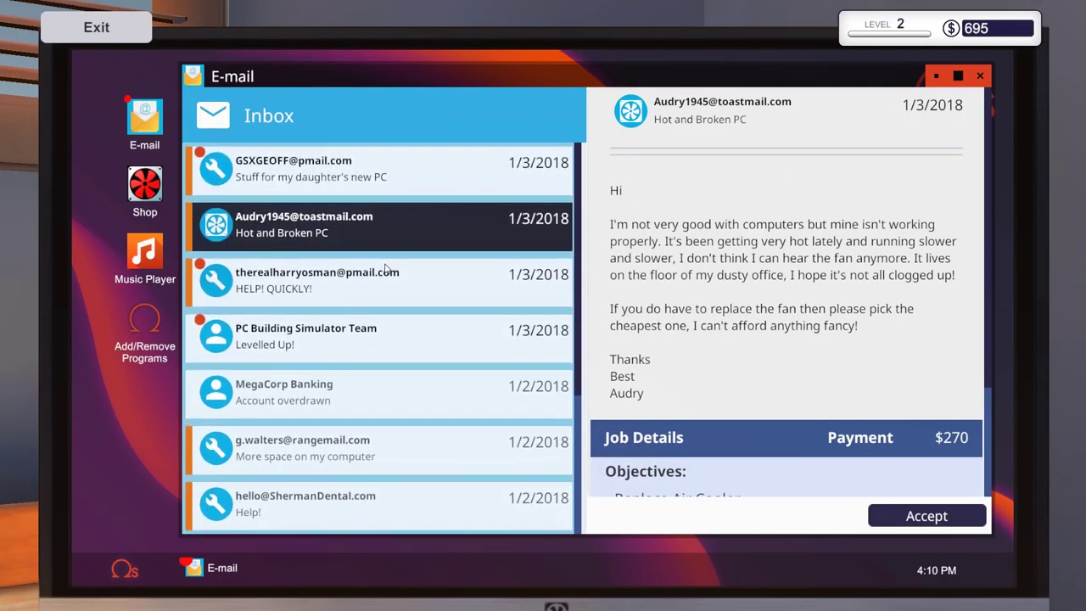
left_click(383, 179)
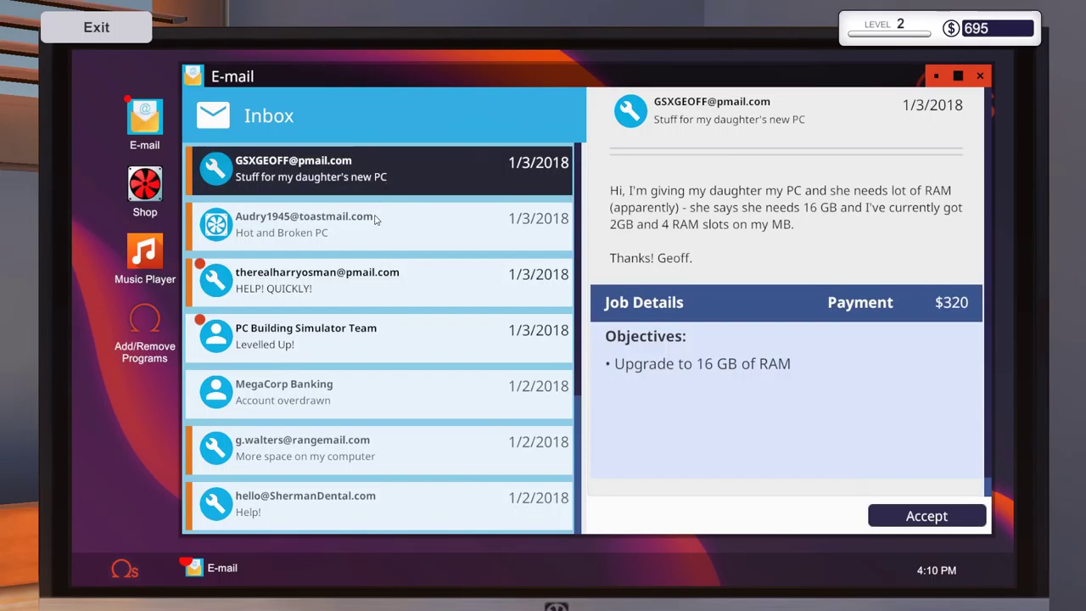
left_click(377, 222)
left_click(391, 178)
left_click(393, 231)
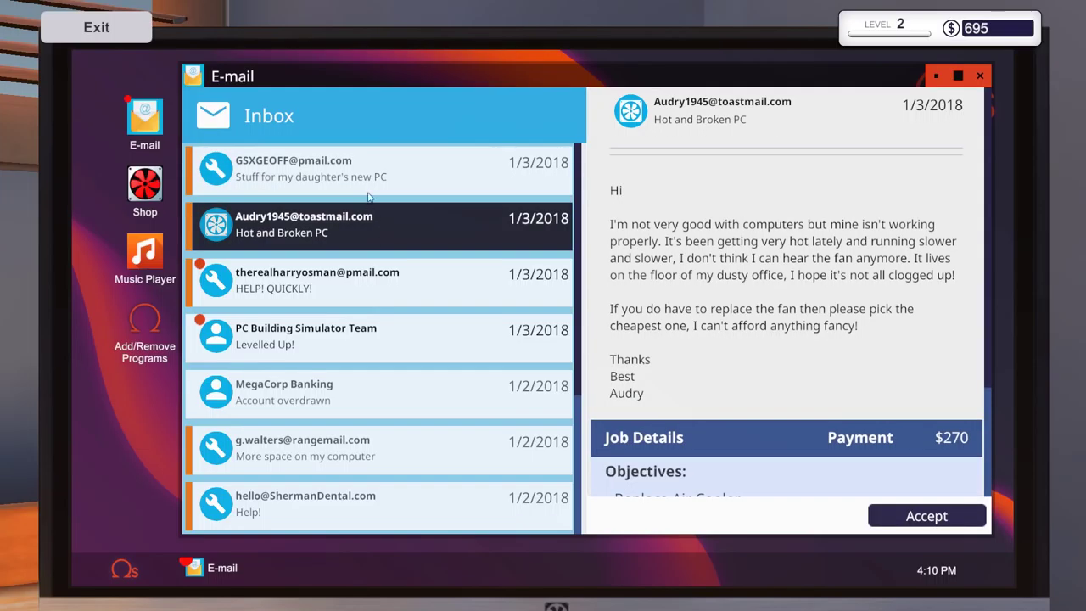
left_click(368, 183)
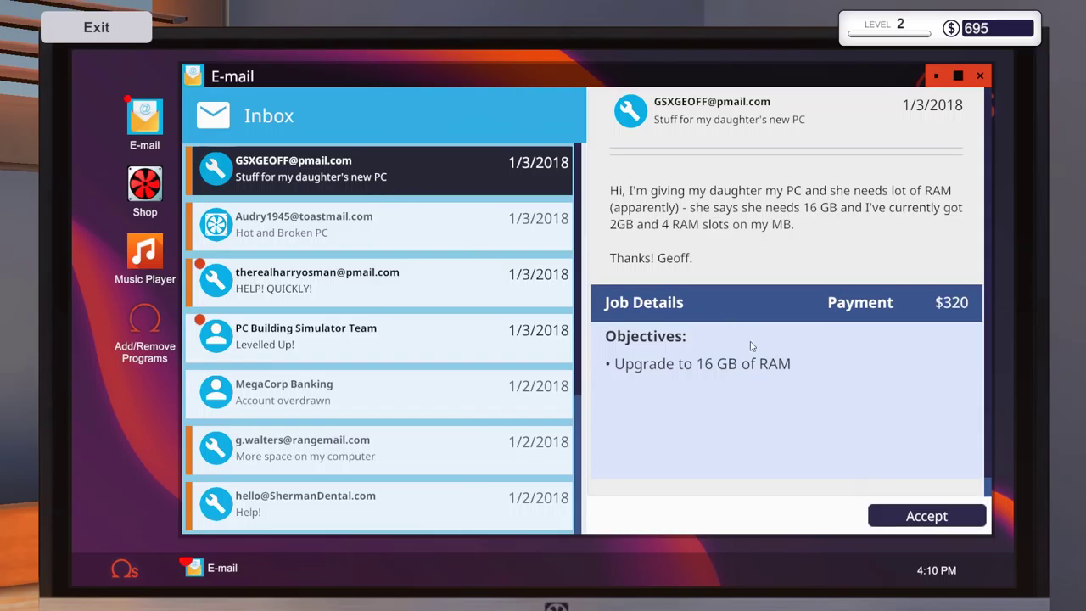
left_click(470, 242)
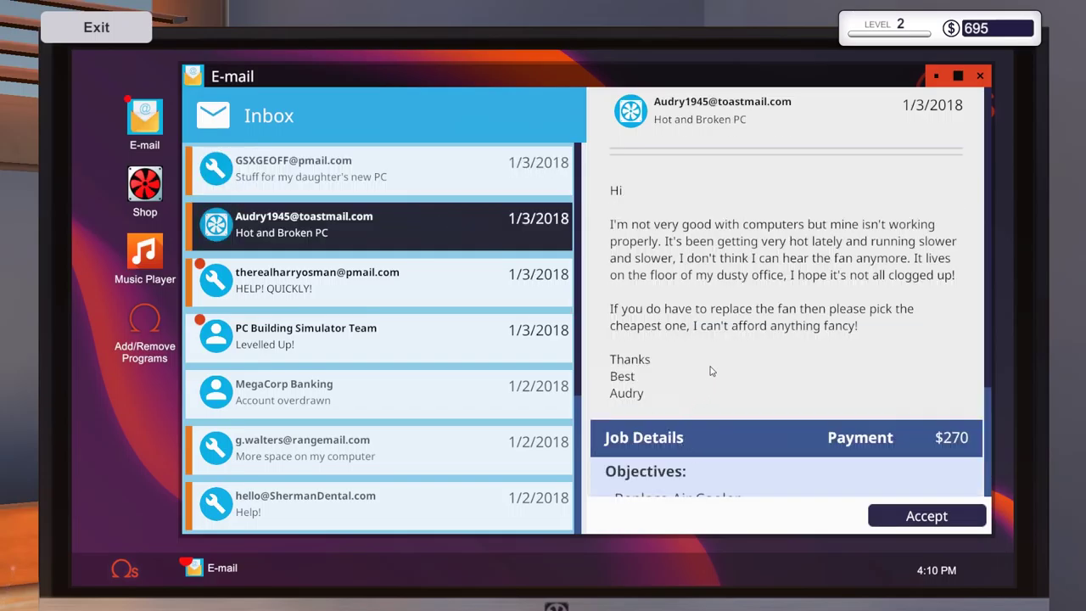
scroll(704, 391, "down", 2)
scroll(713, 369, "down", 2)
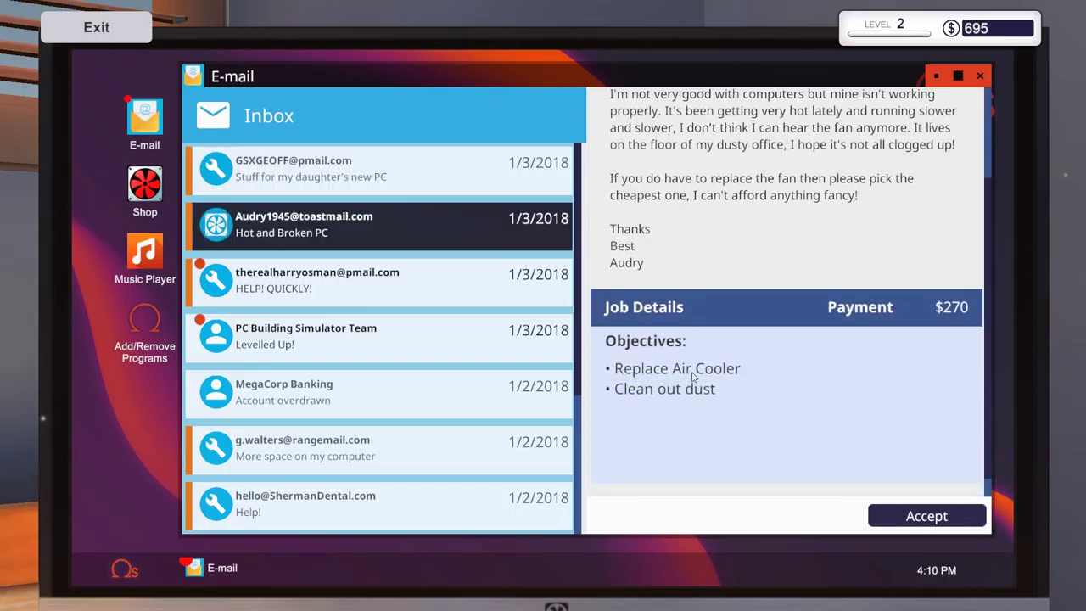
left_click(298, 280)
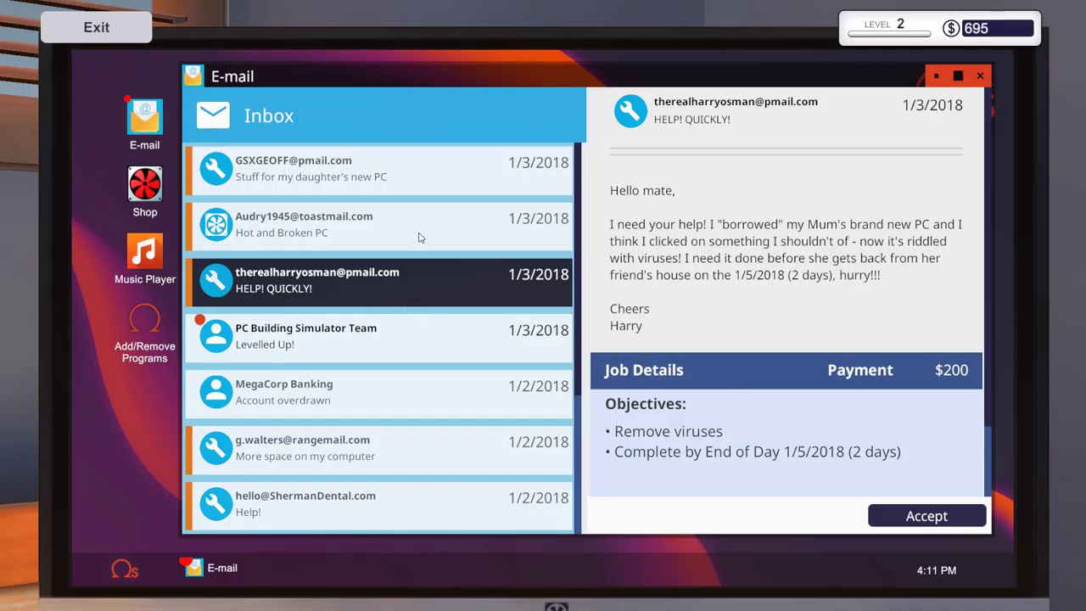
left_click(408, 174)
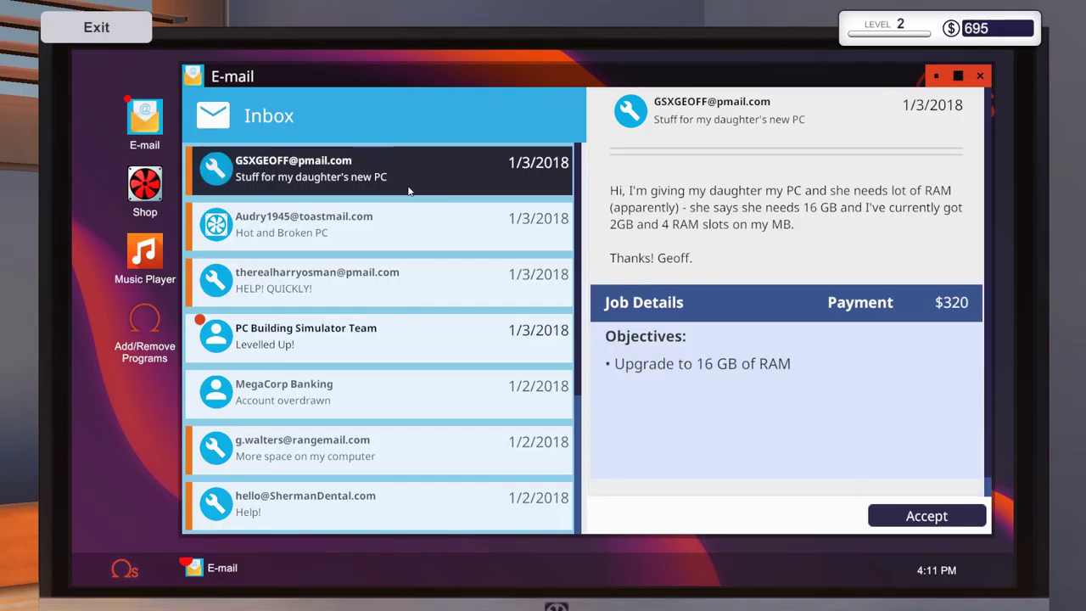